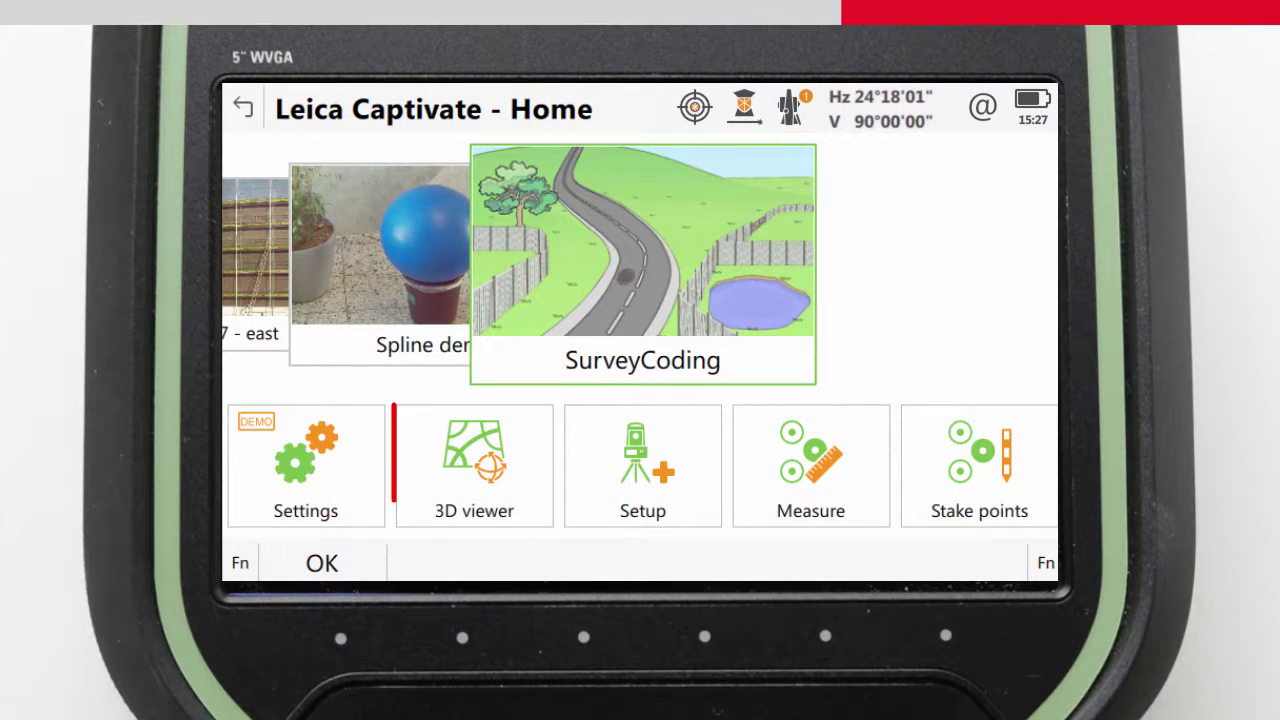
# Open the 3D viewer and zoom from 11 m to 1.7 m onto tree point TPS0044.
pyautogui.click(560, 405)
pyautogui.click(1036, 298)
pyautogui.click(984, 285)
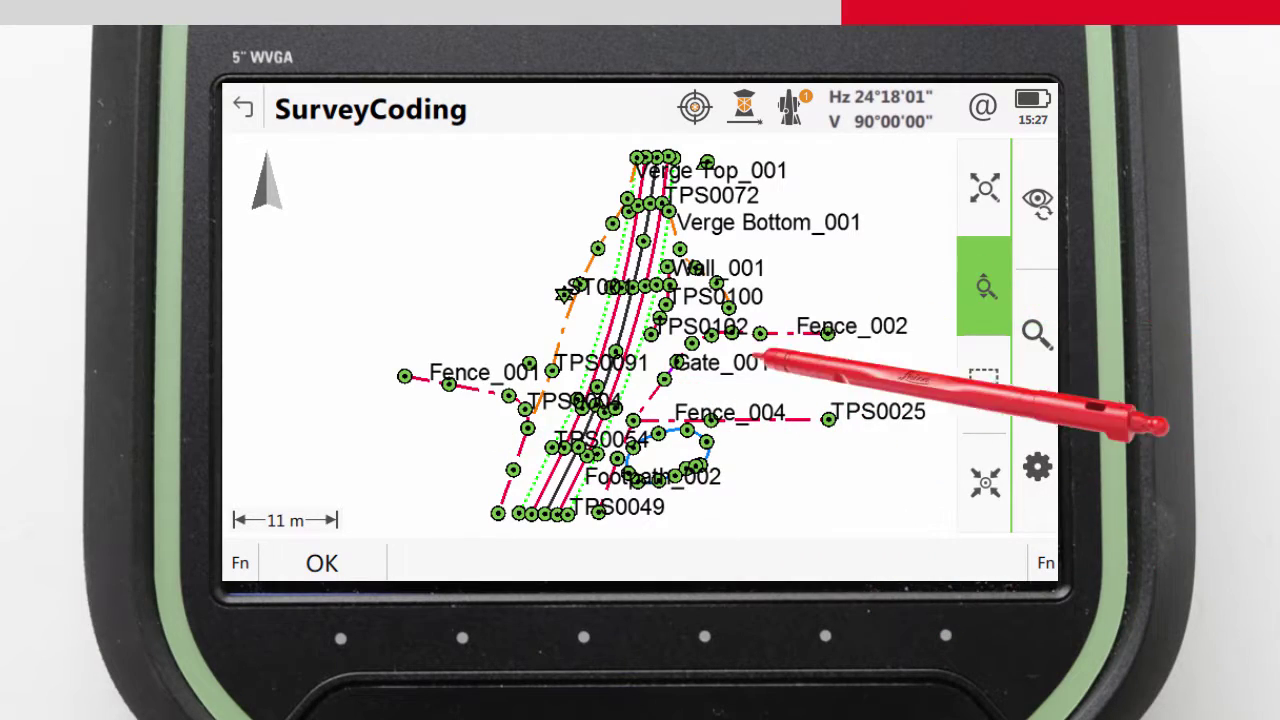
pyautogui.click(757, 335)
pyautogui.click(980, 268)
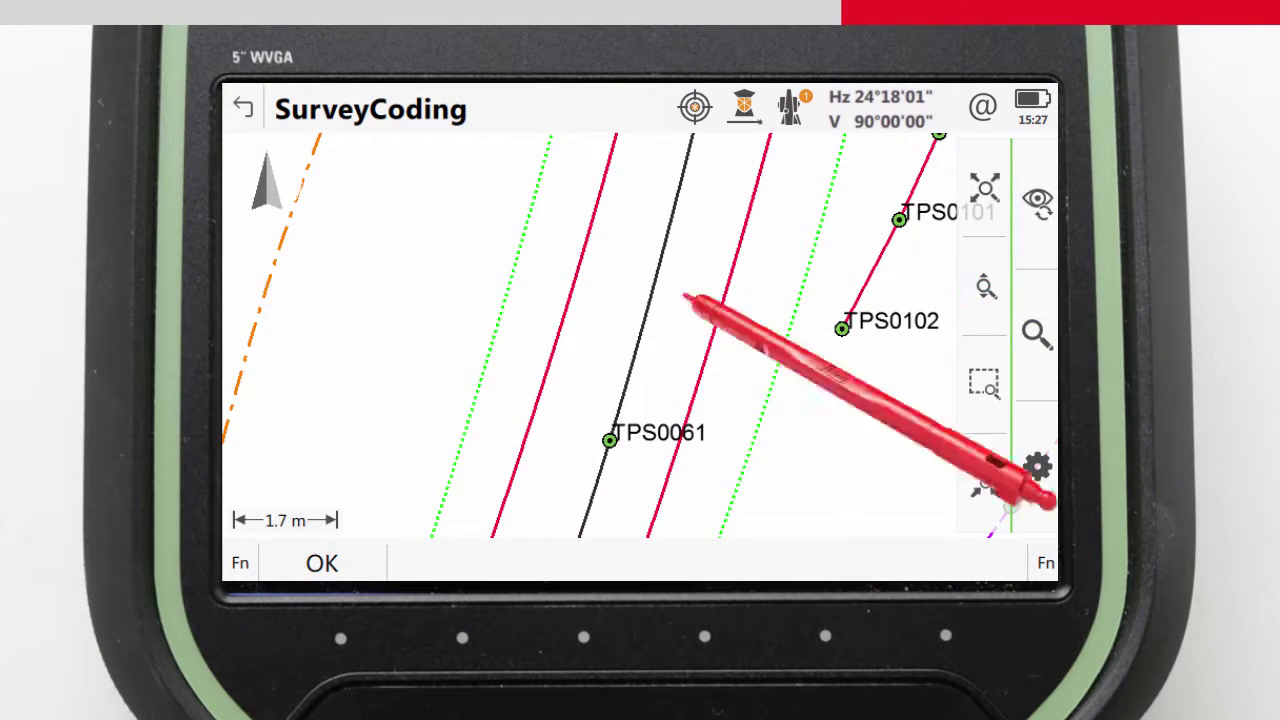
pyautogui.moveTo(623, 320); pyautogui.dragTo(857, 266)
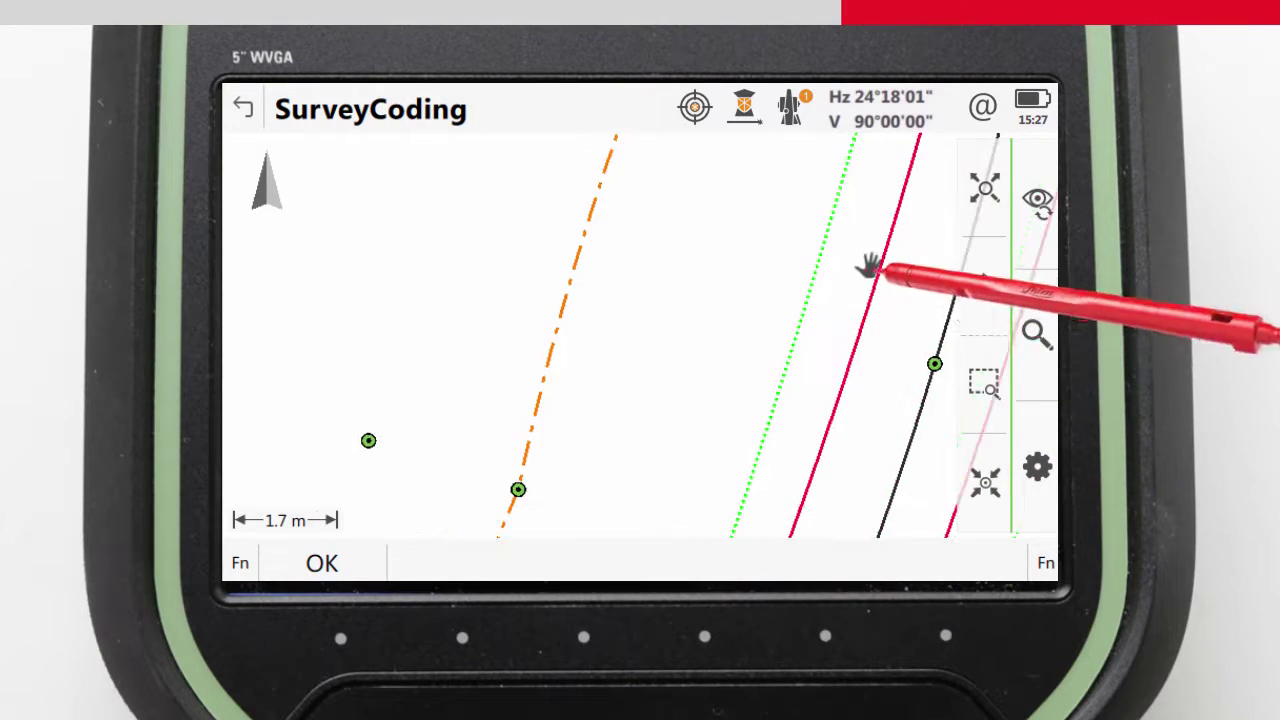
# Edit TPS0044, check its attributes Height 12, Canopy 2.5, Type Oak, and store them.
pyautogui.click(368, 440)
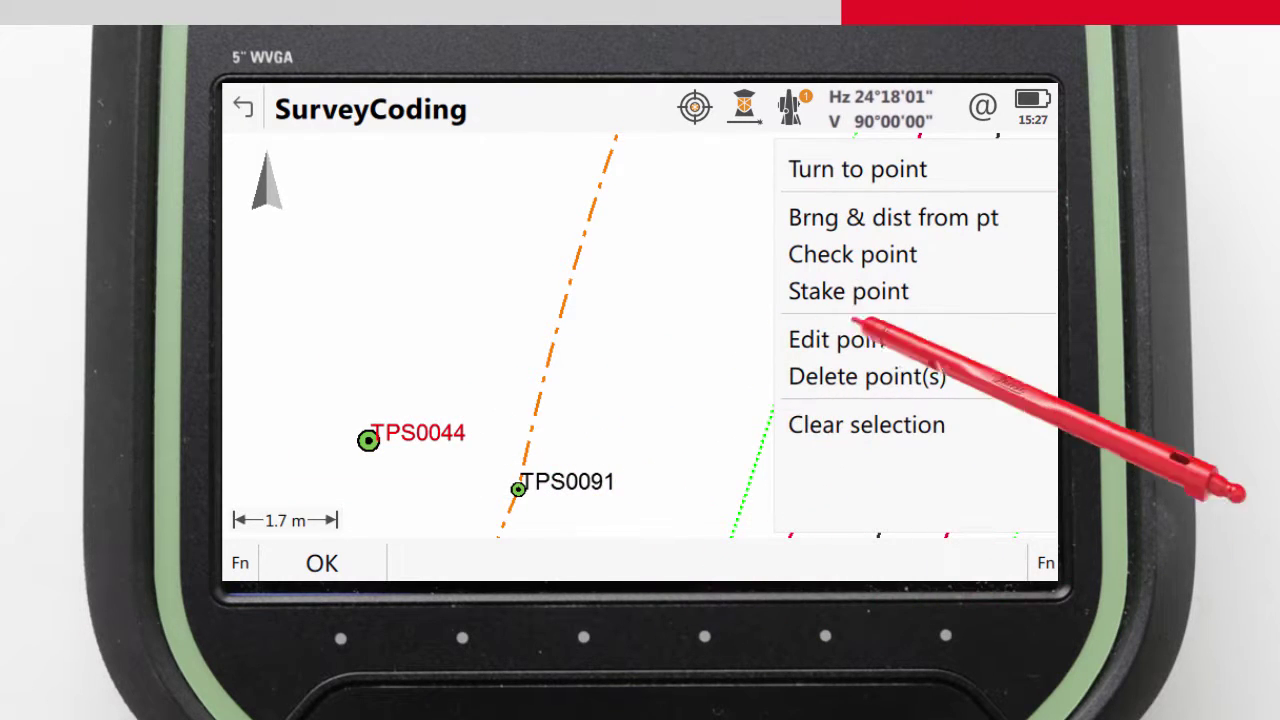
pyautogui.click(843, 343)
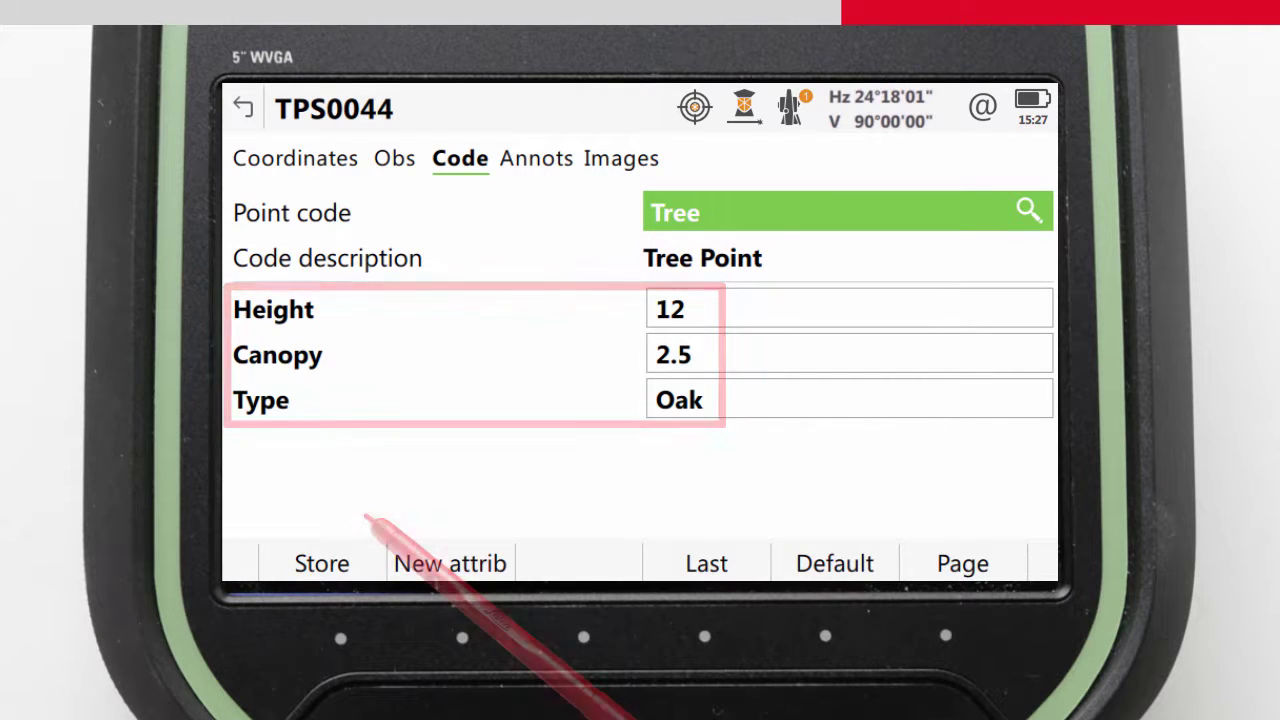
pyautogui.click(352, 563)
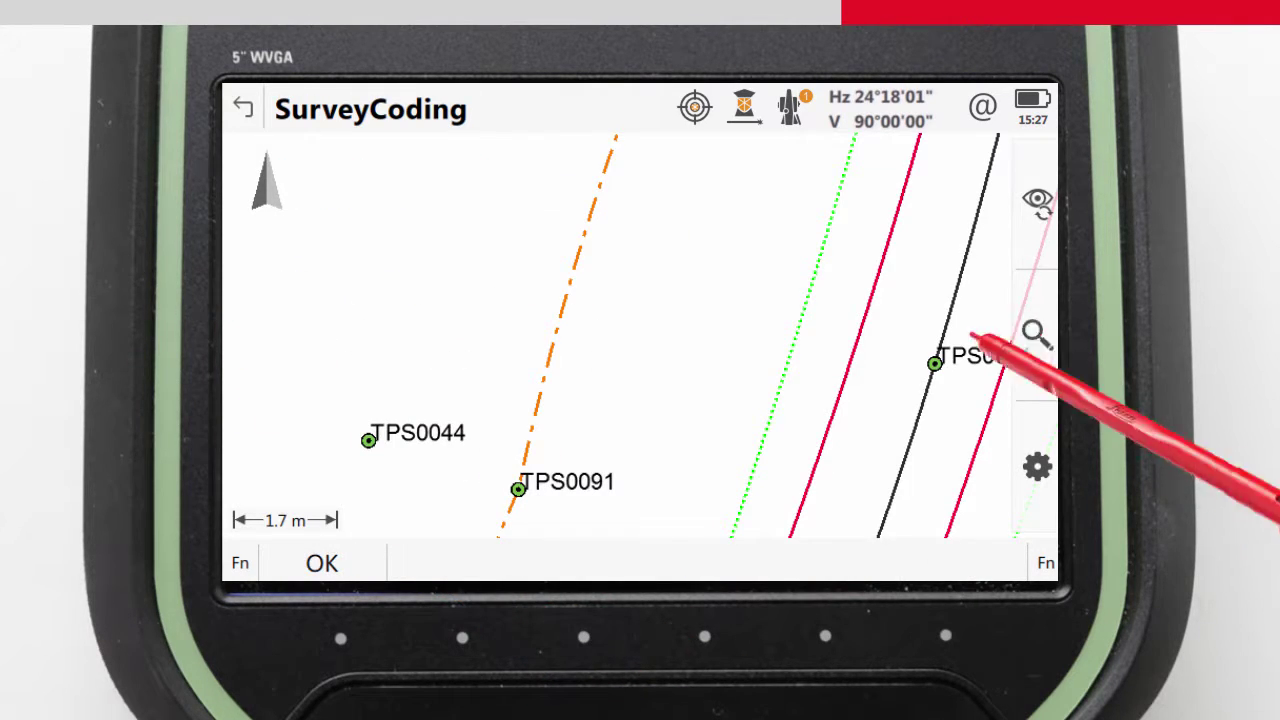
# Pan the map across Gate_001, Fence_003, Fence_004, the curved fences and the Pond_001 string.
pyautogui.moveTo(938, 363); pyautogui.dragTo(378, 220)
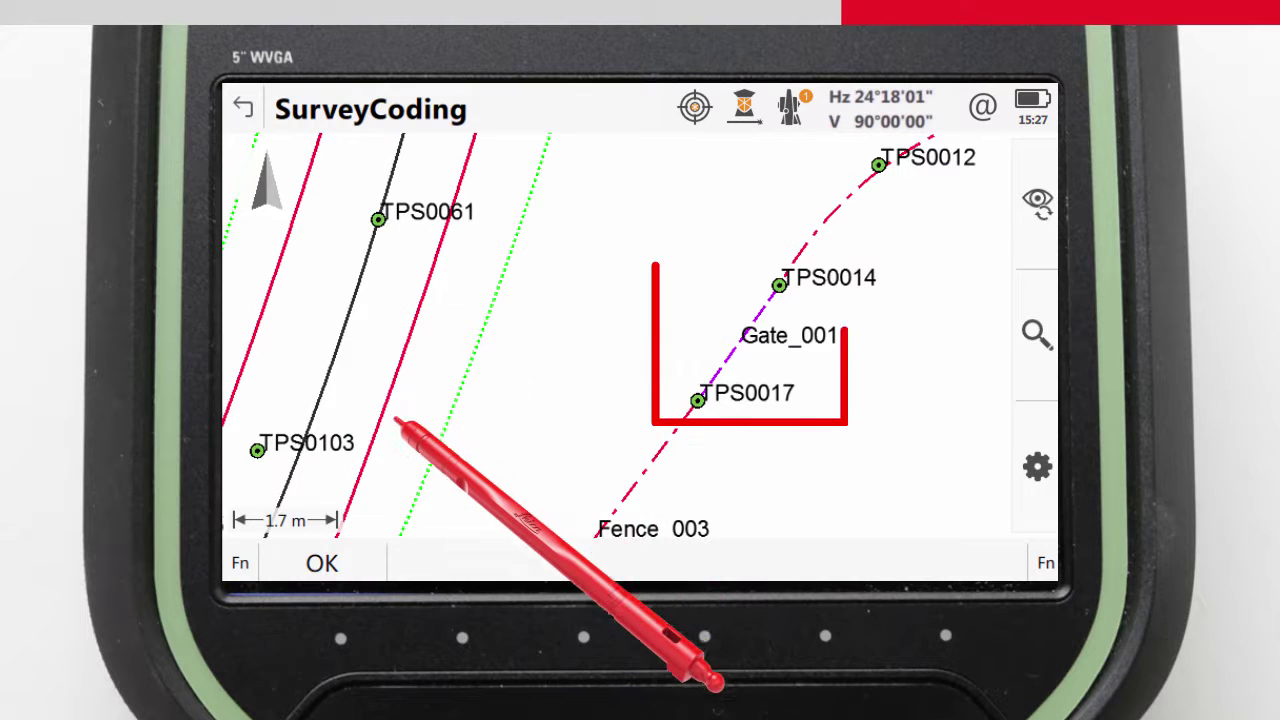
pyautogui.moveTo(663, 443)
pyautogui.mouseDown()
pyautogui.moveTo(737, 371)
pyautogui.moveTo(731, 291)
pyautogui.moveTo(777, 189)
pyautogui.mouseUp()
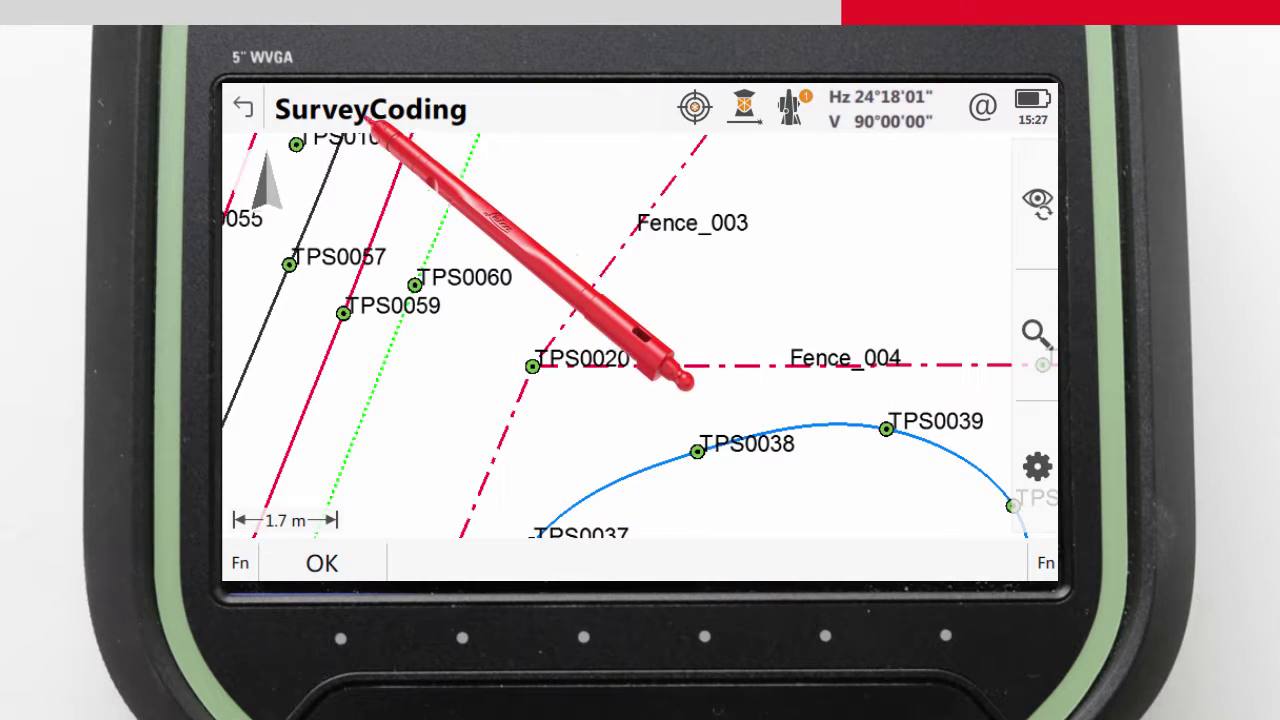
pyautogui.moveTo(362, 132)
pyautogui.mouseDown()
pyautogui.moveTo(838, 458)
pyautogui.moveTo(1034, 223)
pyautogui.mouseUp()
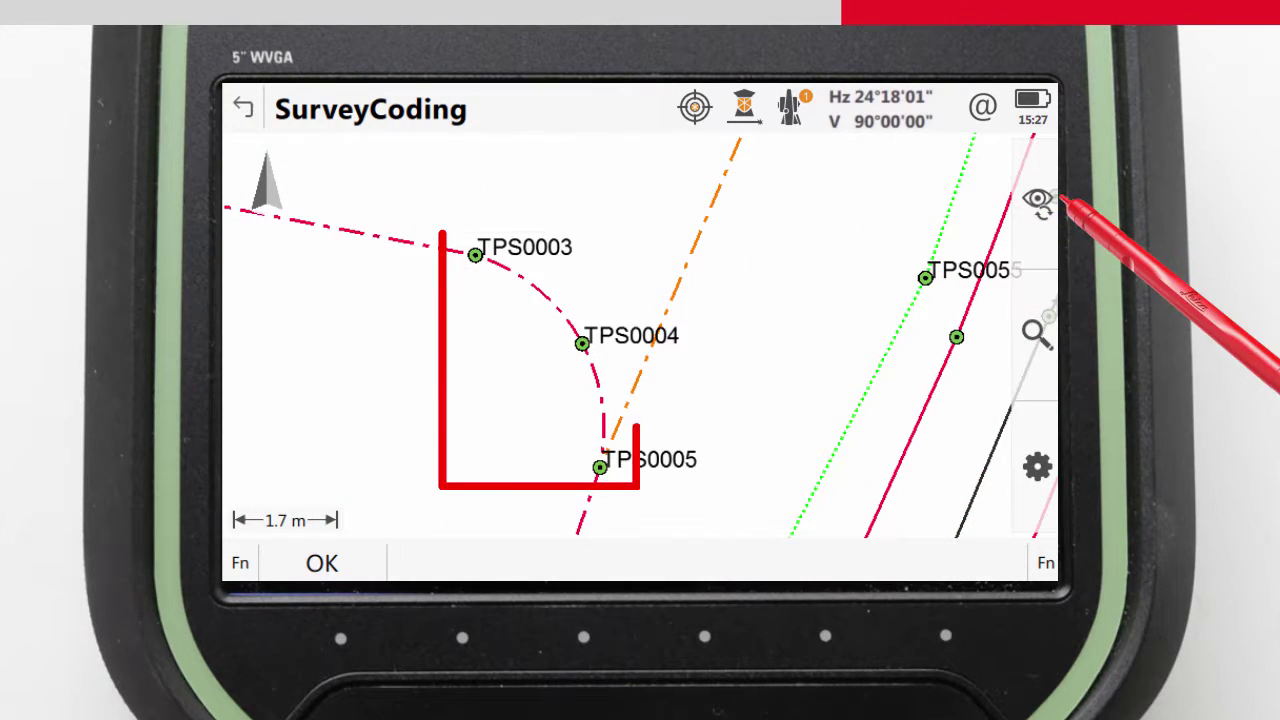
pyautogui.moveTo(1012, 152); pyautogui.dragTo(335, 485)
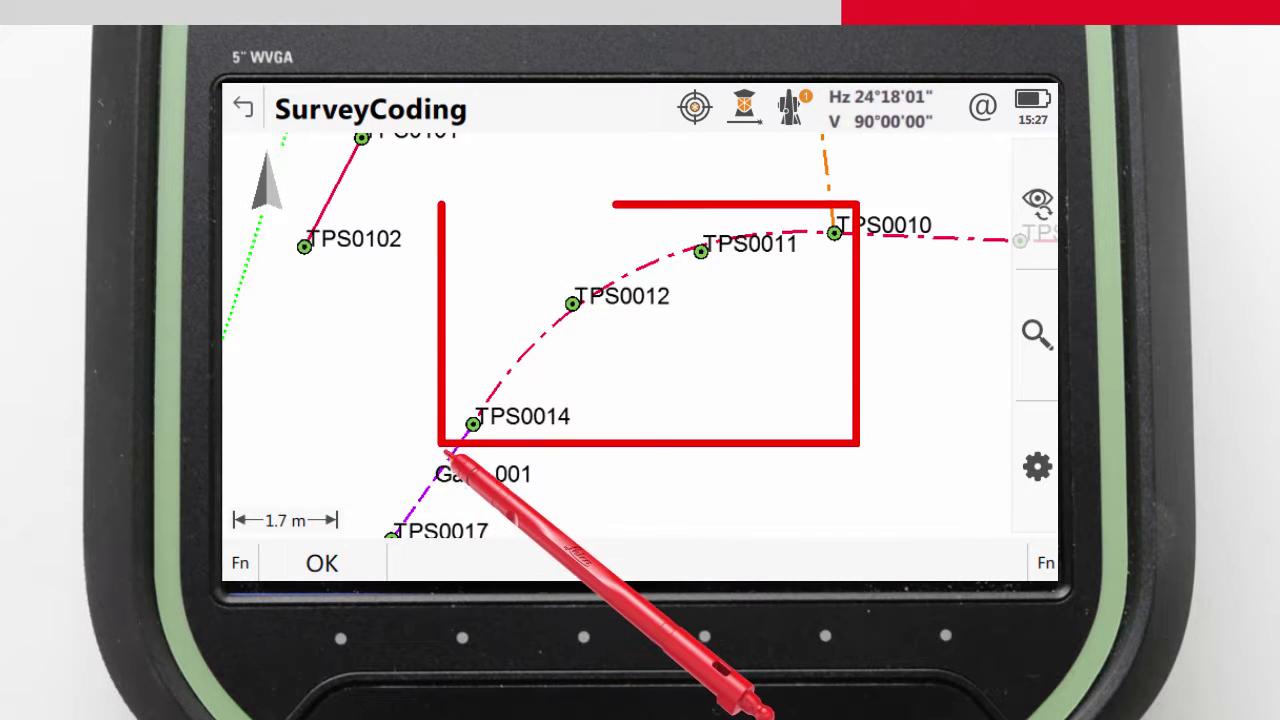
pyautogui.moveTo(728, 462); pyautogui.dragTo(623, 306)
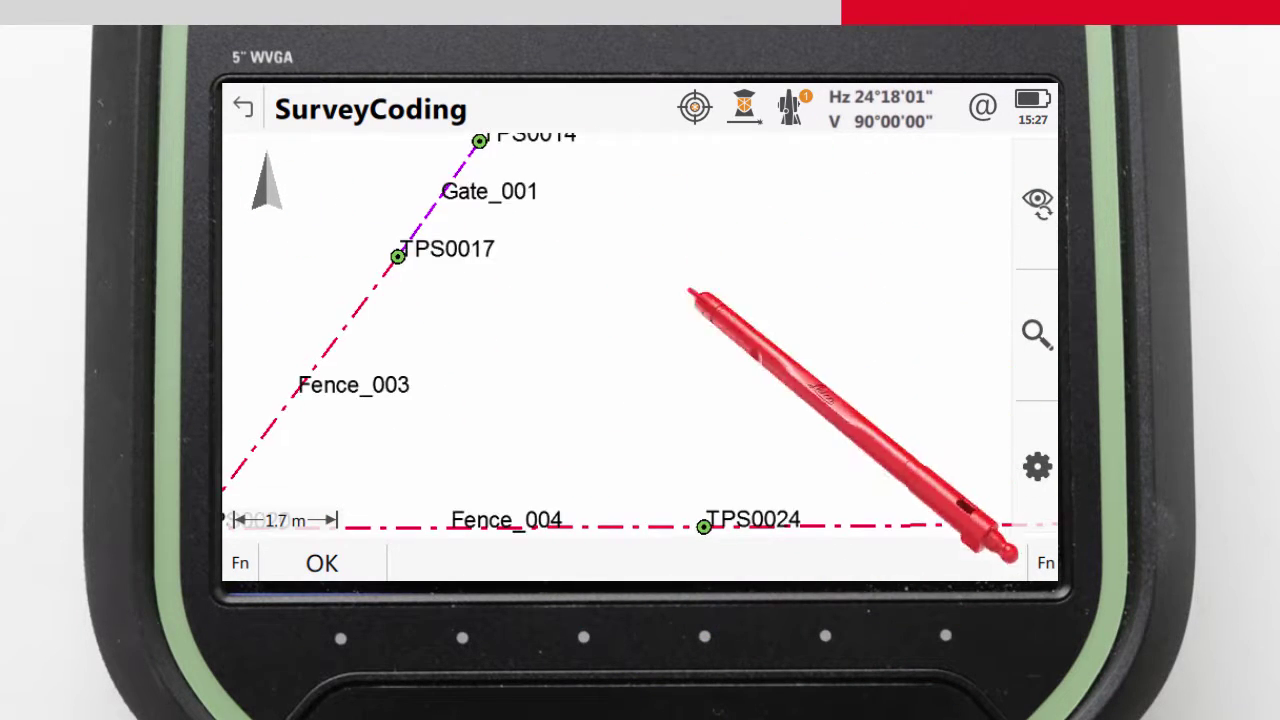
pyautogui.moveTo(694, 337); pyautogui.dragTo(729, 277)
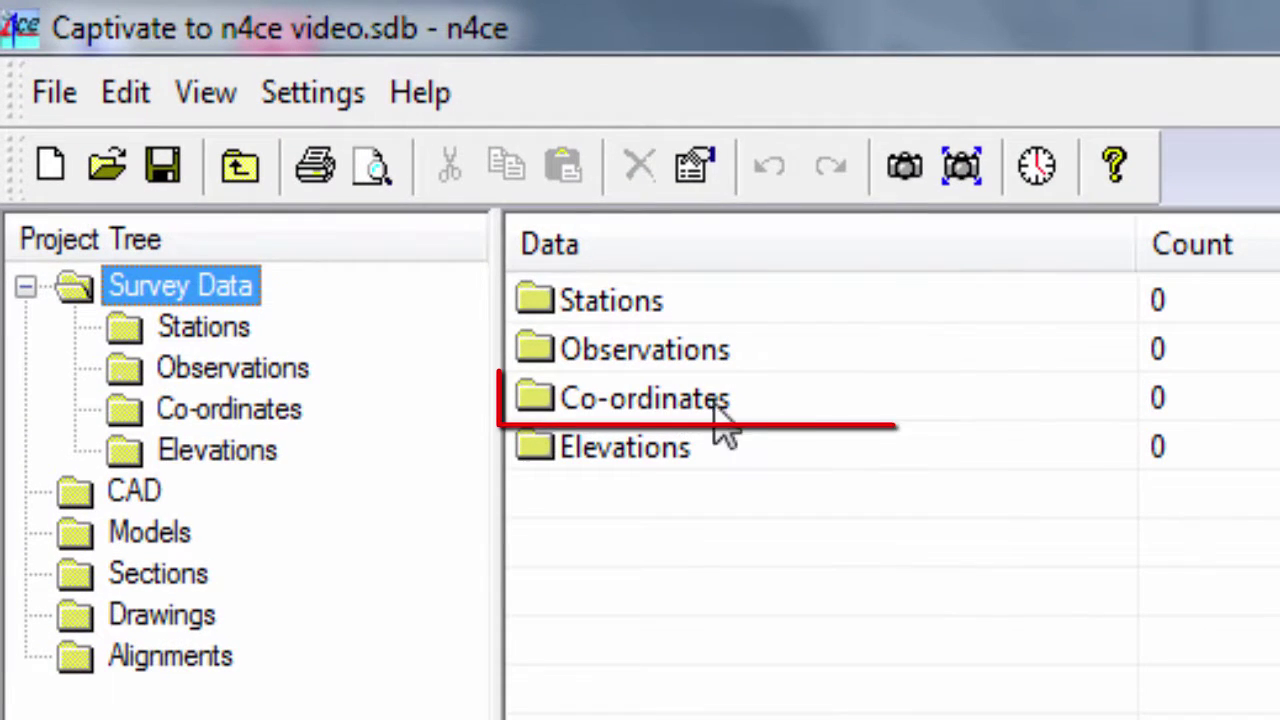
# Select the Co-ordinates and then the Observations data folders, both holding 0 items.
pyautogui.click(820, 403)
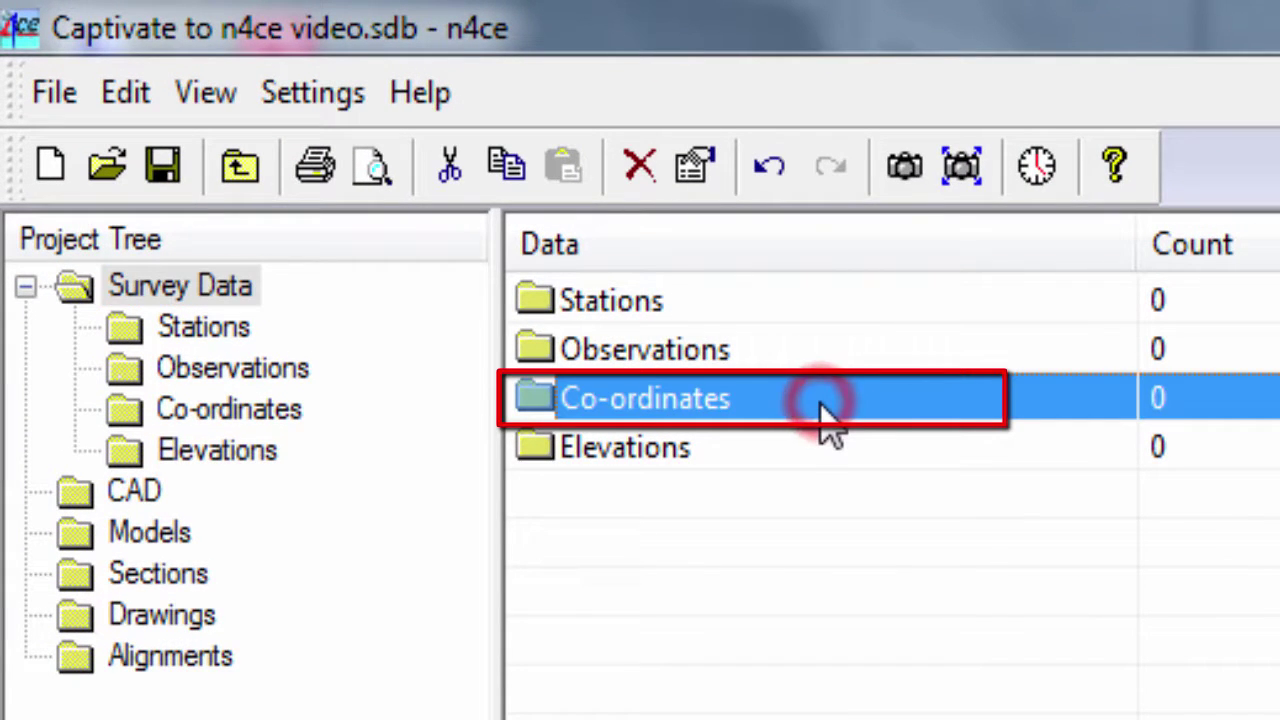
pyautogui.click(930, 355)
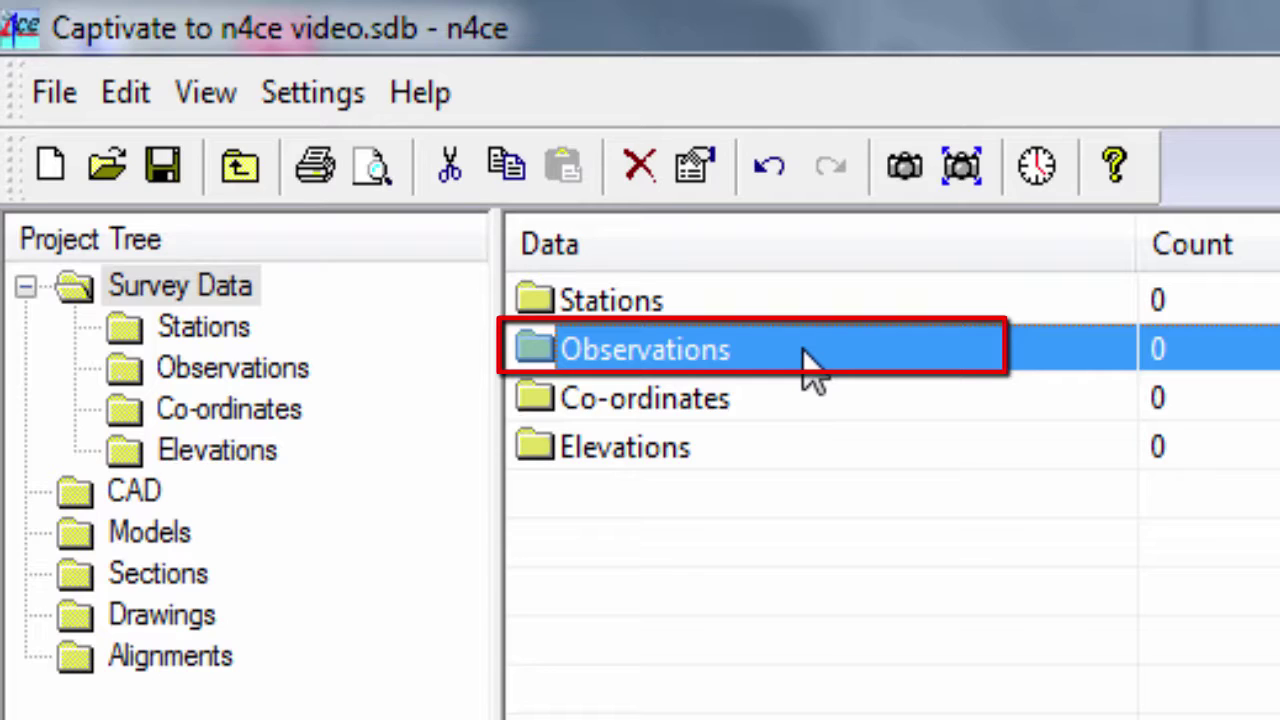
# Import the SurveyCoding XCF file as a Leica DBX job using XML Files and Leica Captivate.
pyautogui.rightClick(751, 352)
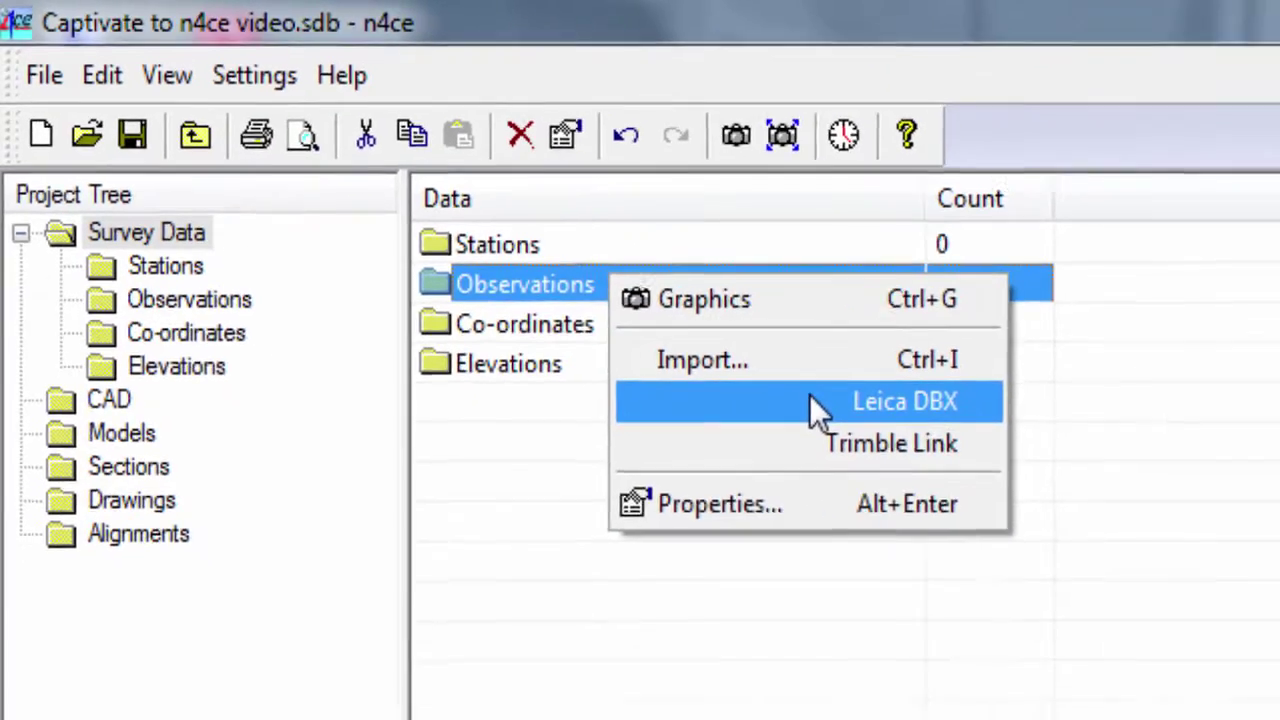
pyautogui.click(1000, 490)
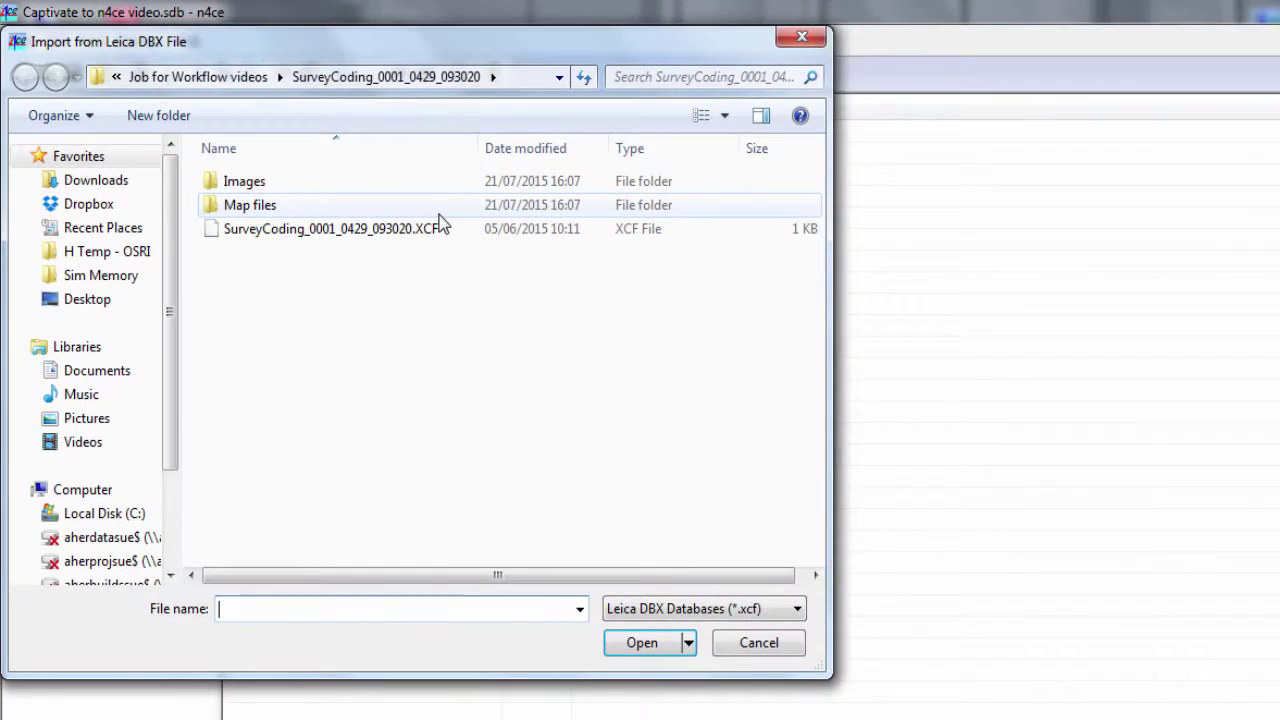
pyautogui.click(379, 234)
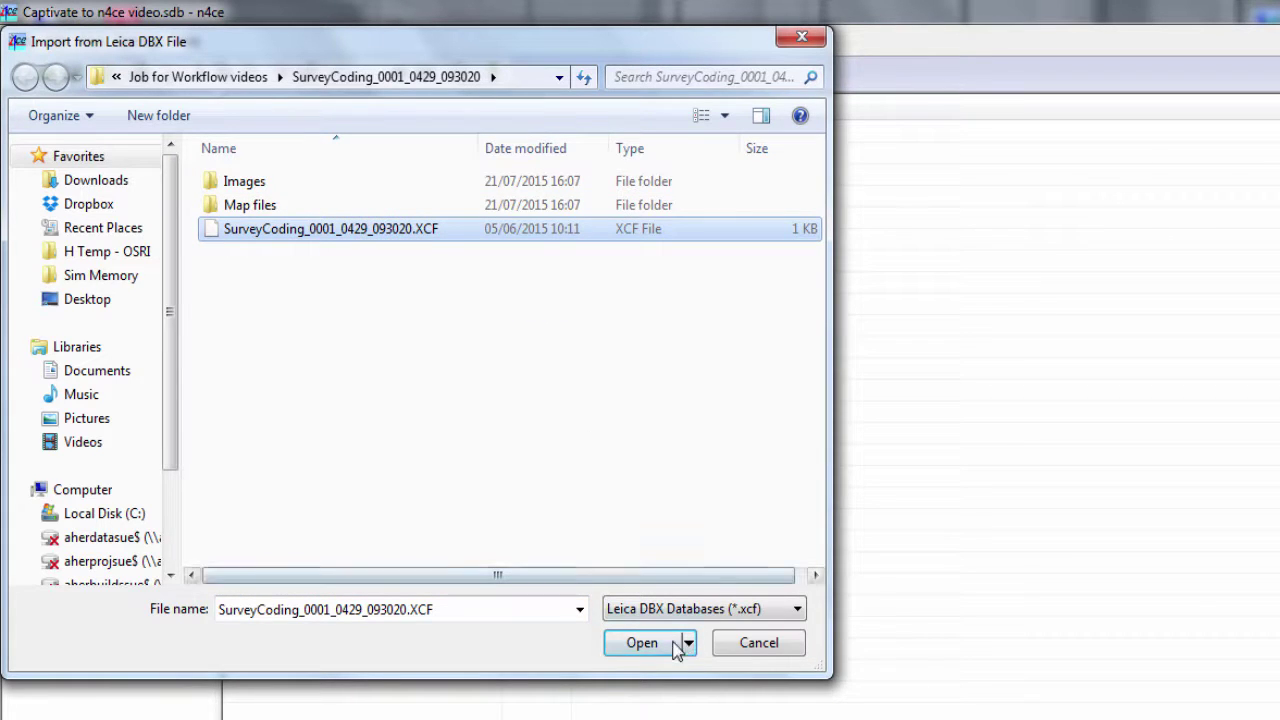
pyautogui.click(640, 645)
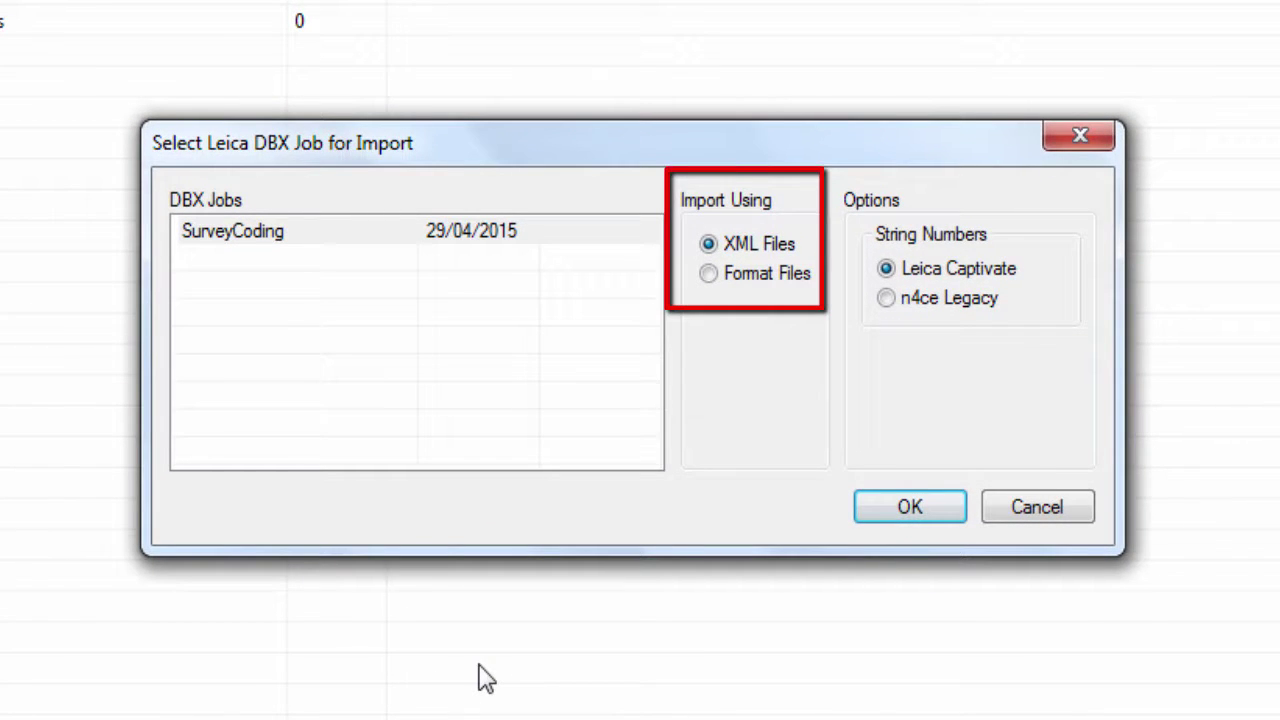
pyautogui.click(873, 518)
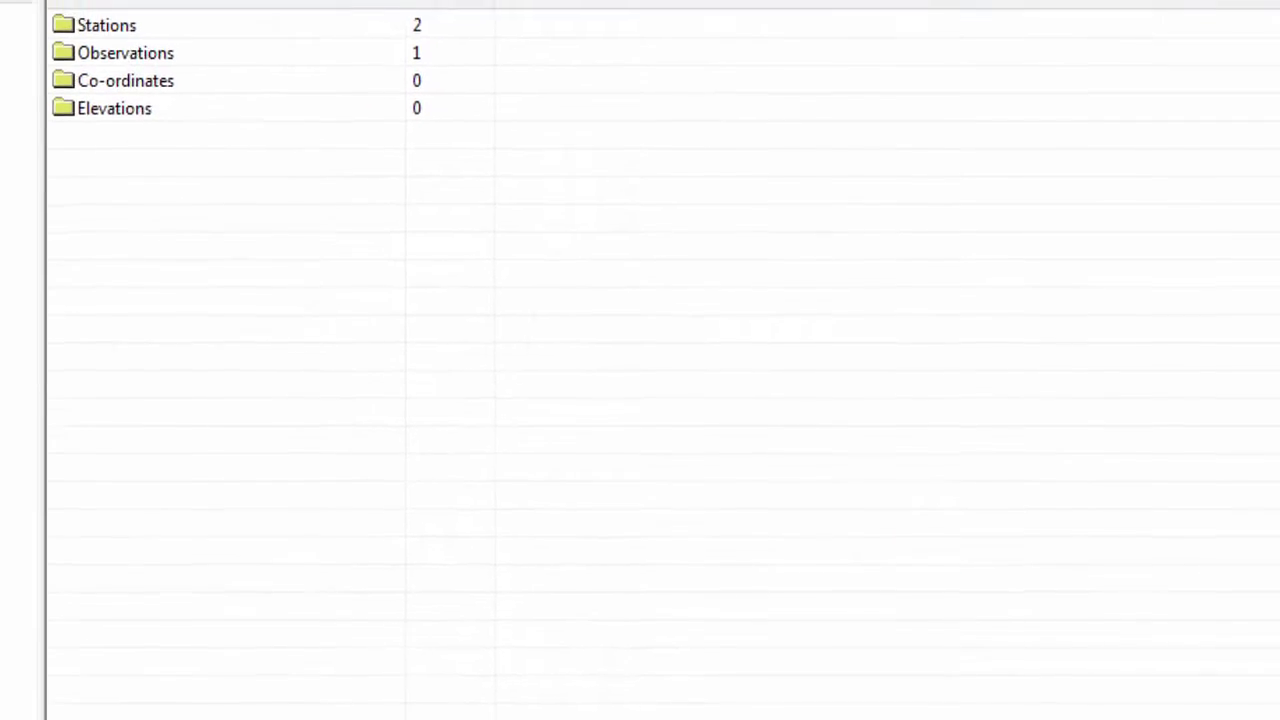
# Reduce the SurveyCoding job with the default tolerances and confirm ST001 rows gain Easting, Northing, Height.
pyautogui.click(143, 218)
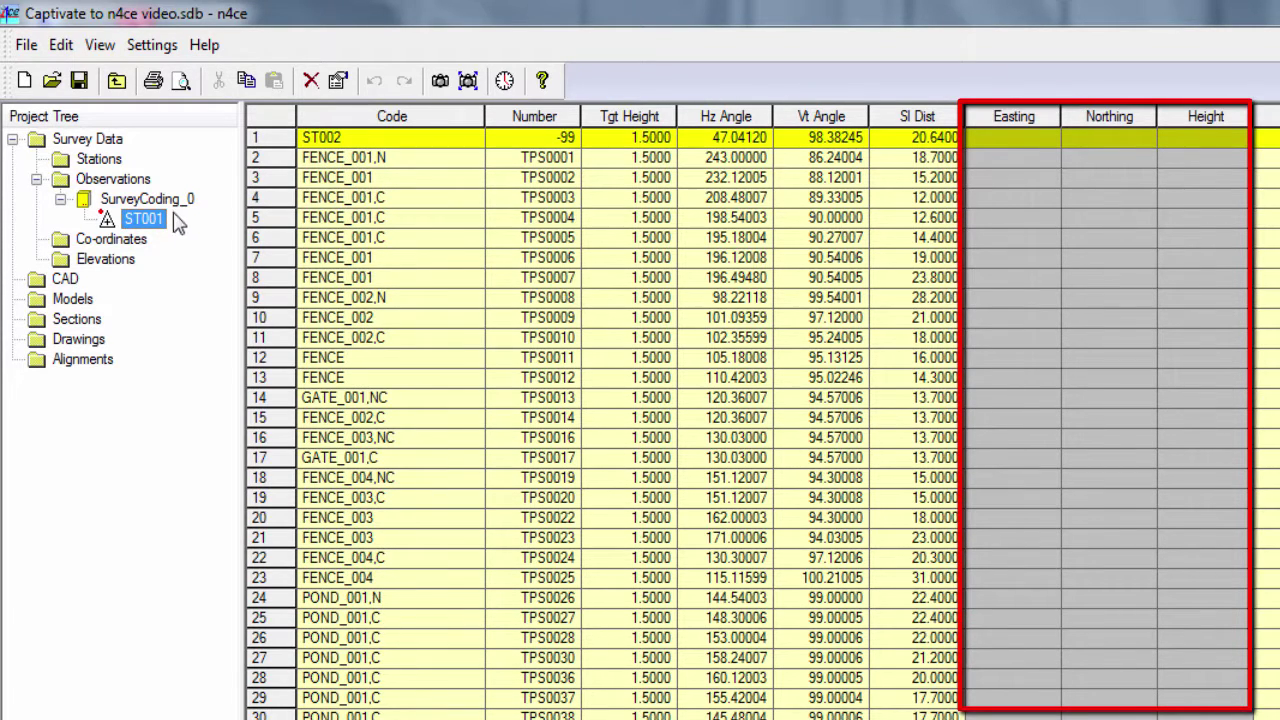
pyautogui.rightClick(170, 200)
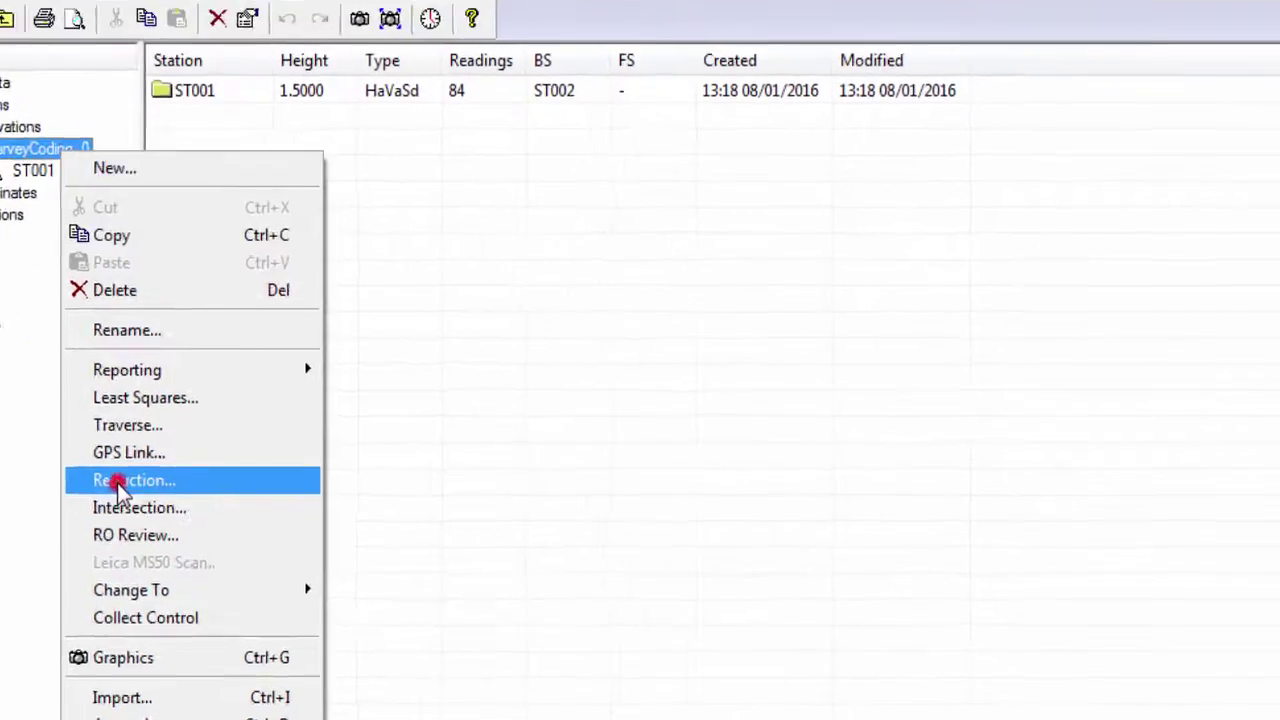
pyautogui.click(235, 500)
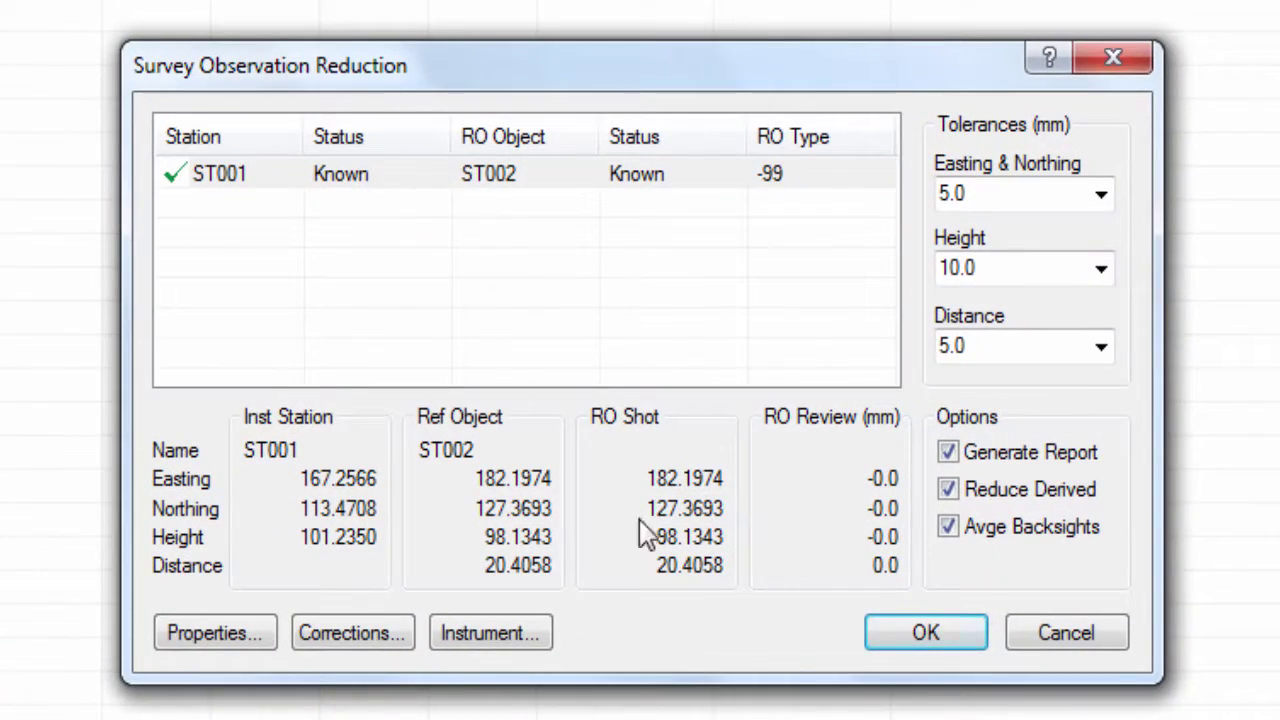
pyautogui.click(930, 632)
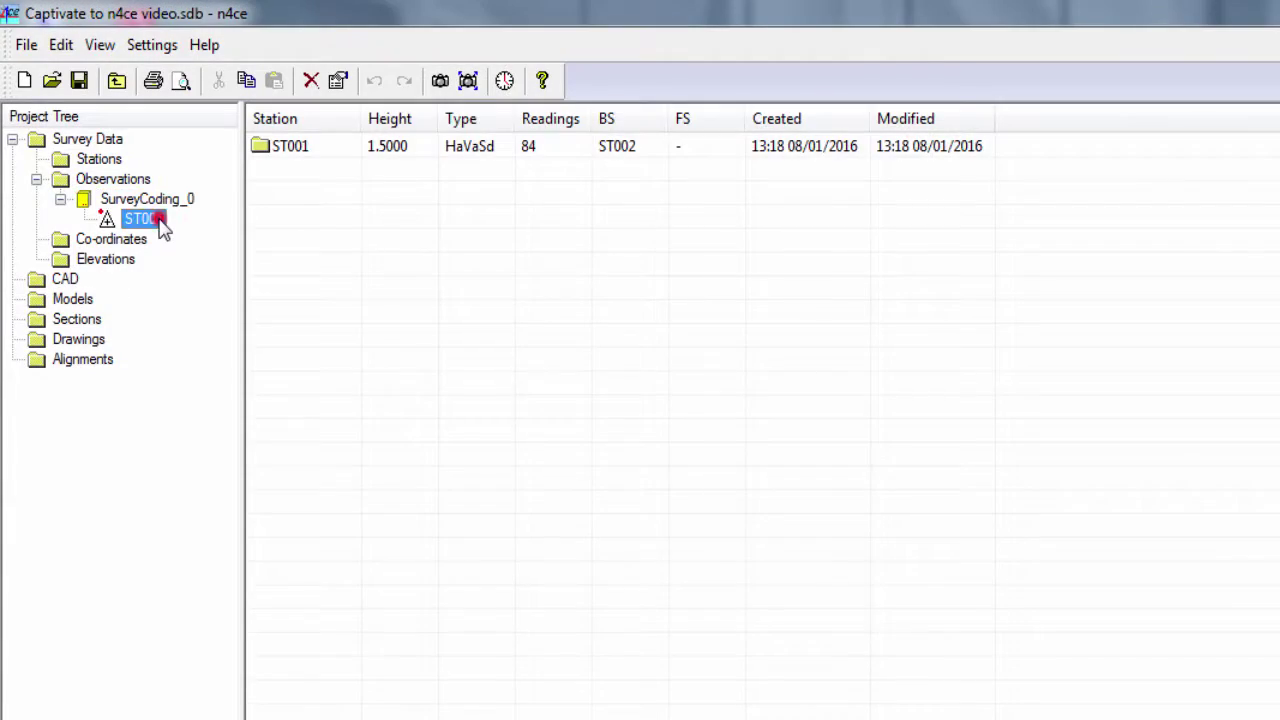
pyautogui.click(160, 220)
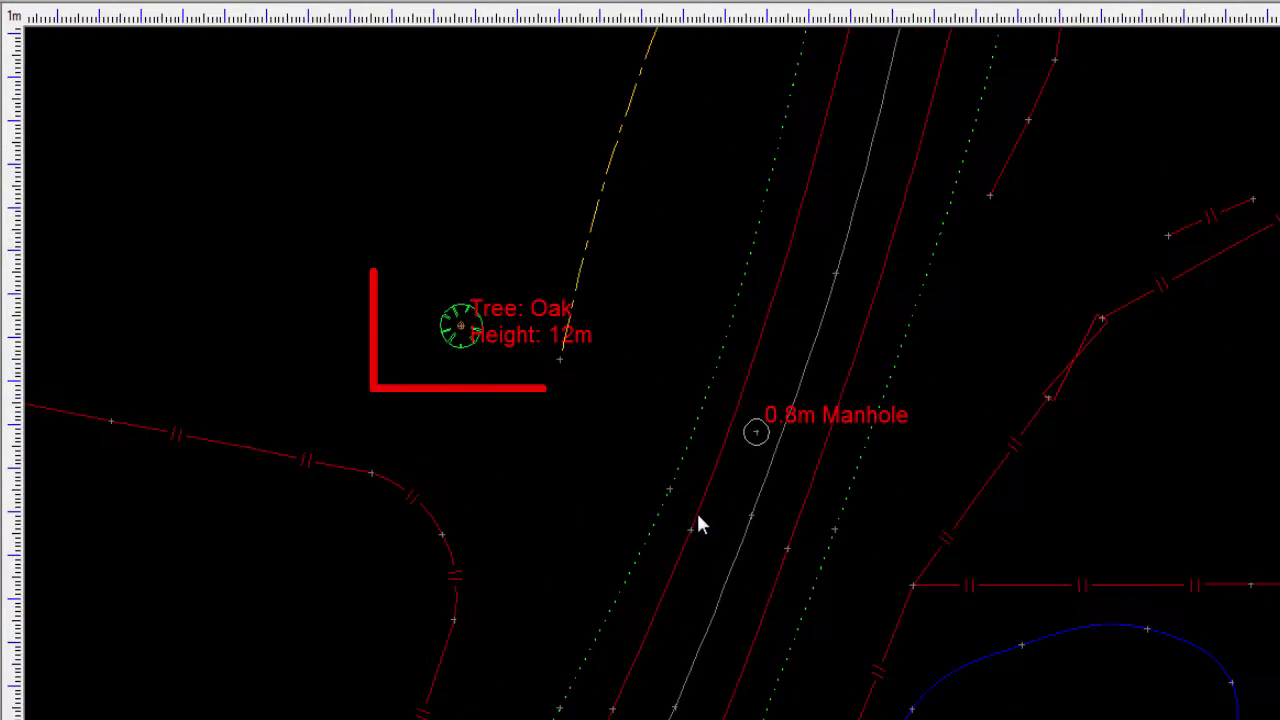
# Pan and zoom the plan to 1:172 showing the fence strings, manhole, tree and road lines.
pyautogui.scroll(-3, 556, 481)
pyautogui.moveTo(540, 471); pyautogui.dragTo(549, 411, button='middle')
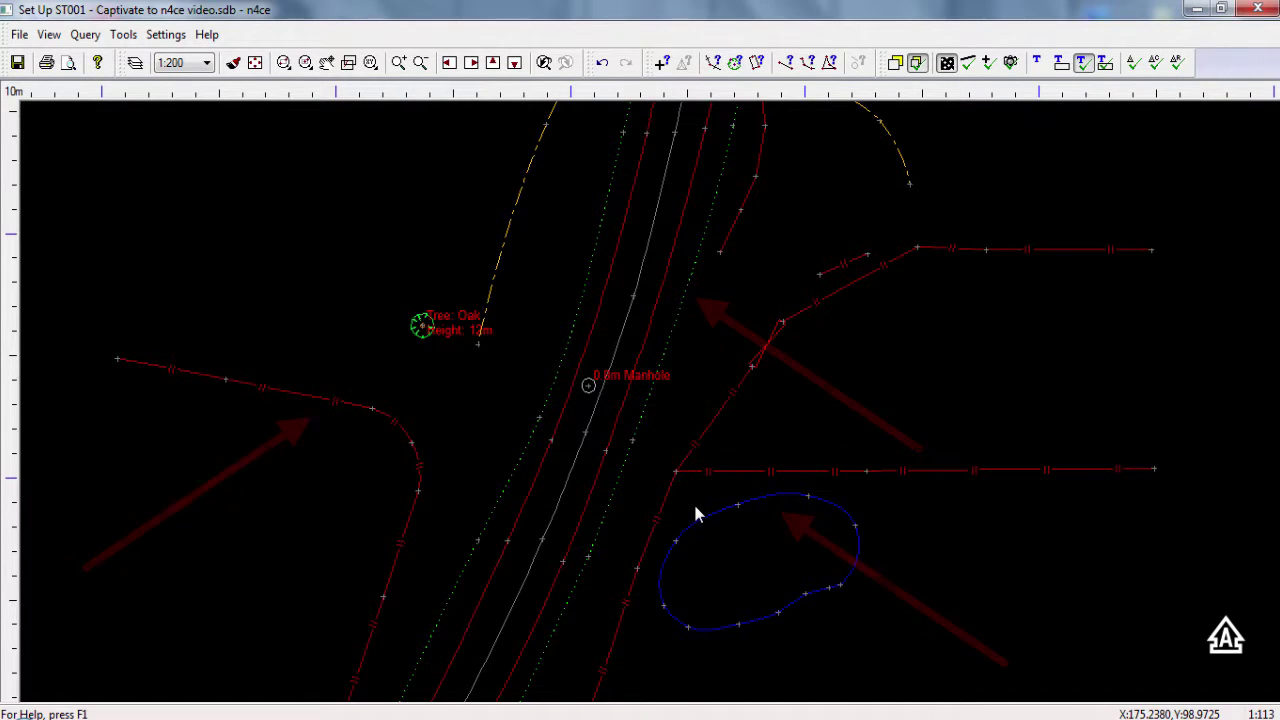
pyautogui.scroll(2, 873, 382)
pyautogui.scroll(5, 852, 337)
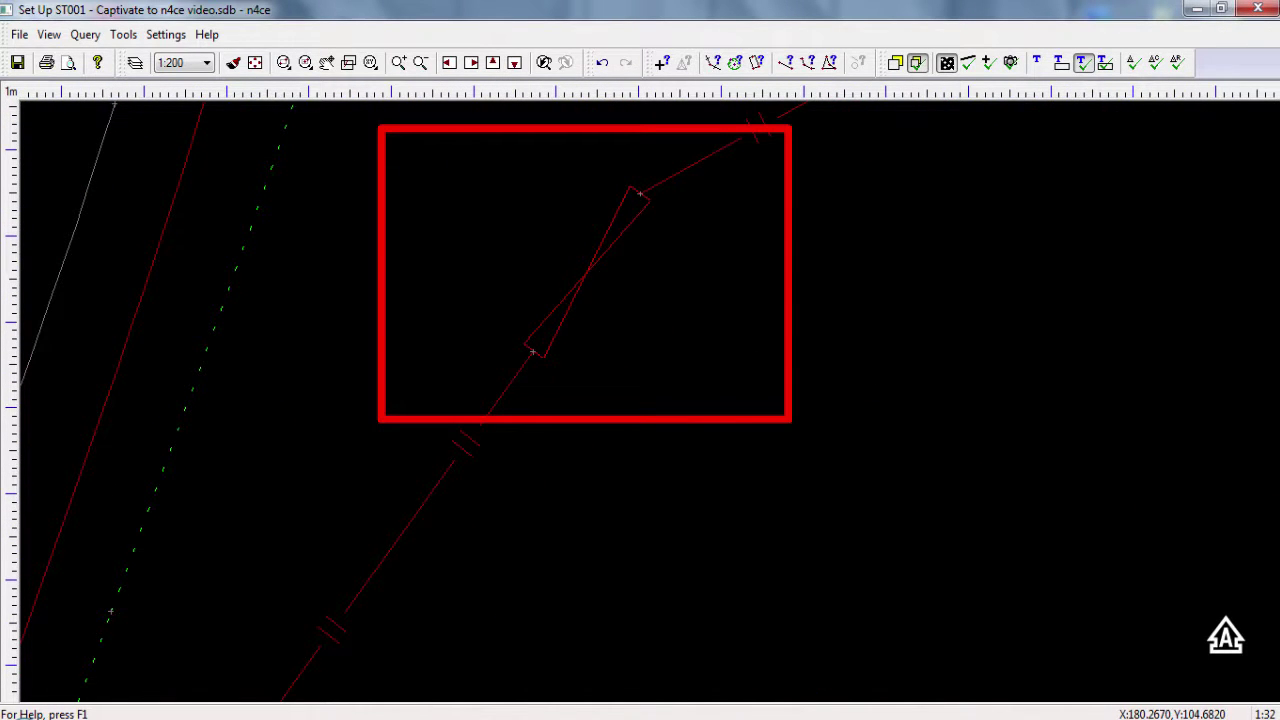
pyautogui.moveTo(490, 560)
pyautogui.mouseDown(button='middle')
pyautogui.moveTo(789, 194)
pyautogui.moveTo(797, 233)
pyautogui.mouseUp(button='middle')
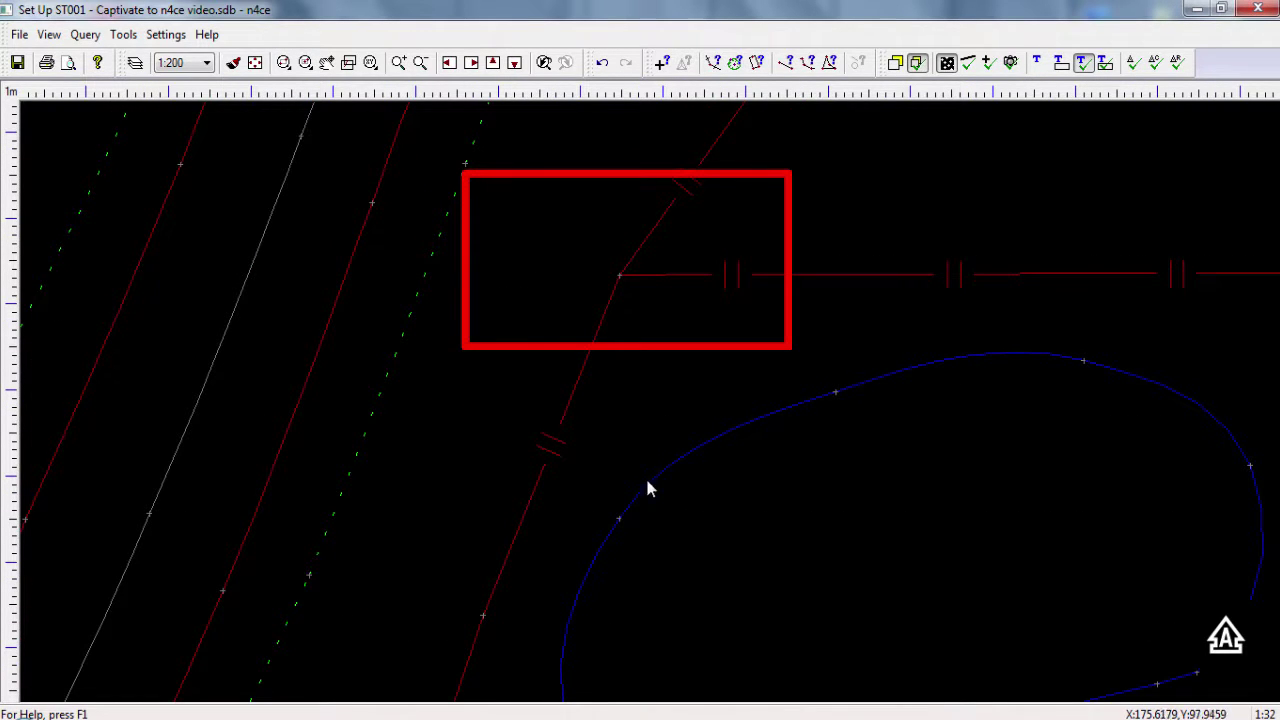
pyautogui.moveTo(180, 342); pyautogui.dragTo(1026, 491, button='middle')
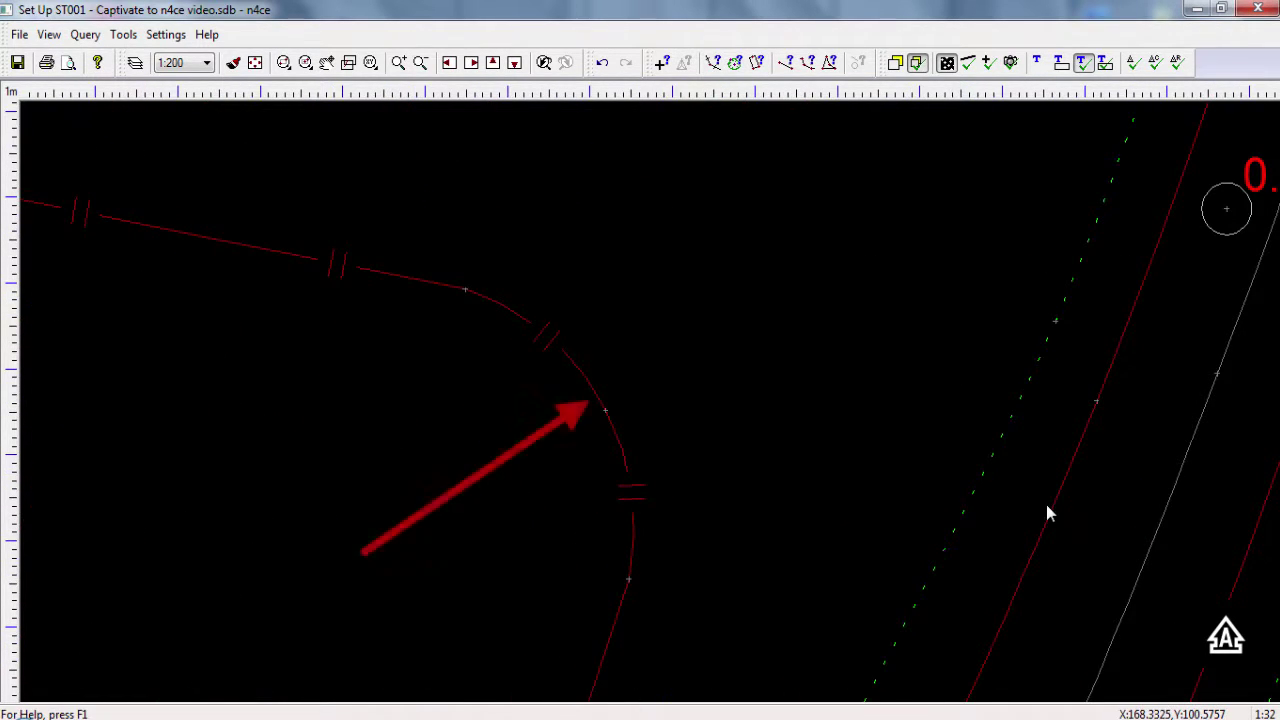
pyautogui.click(1165, 648)
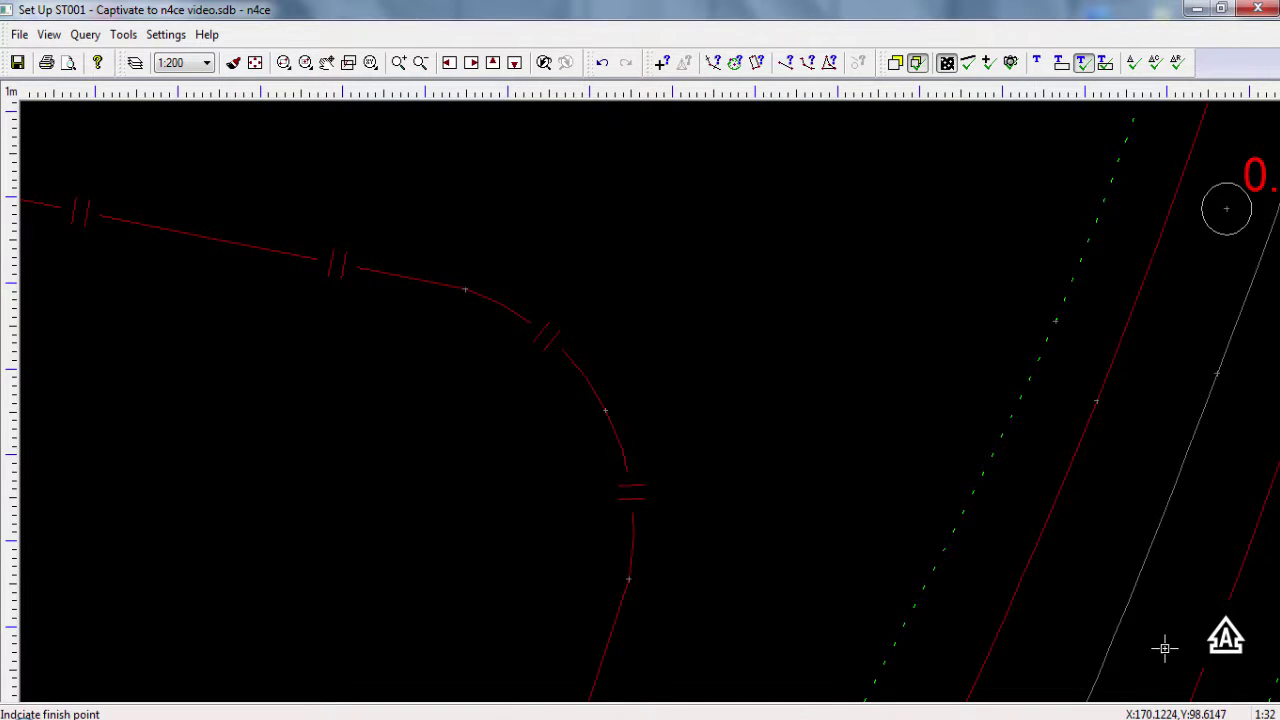
pyautogui.click(354, 206)
pyautogui.click(1075, 487)
pyautogui.click(652, 476)
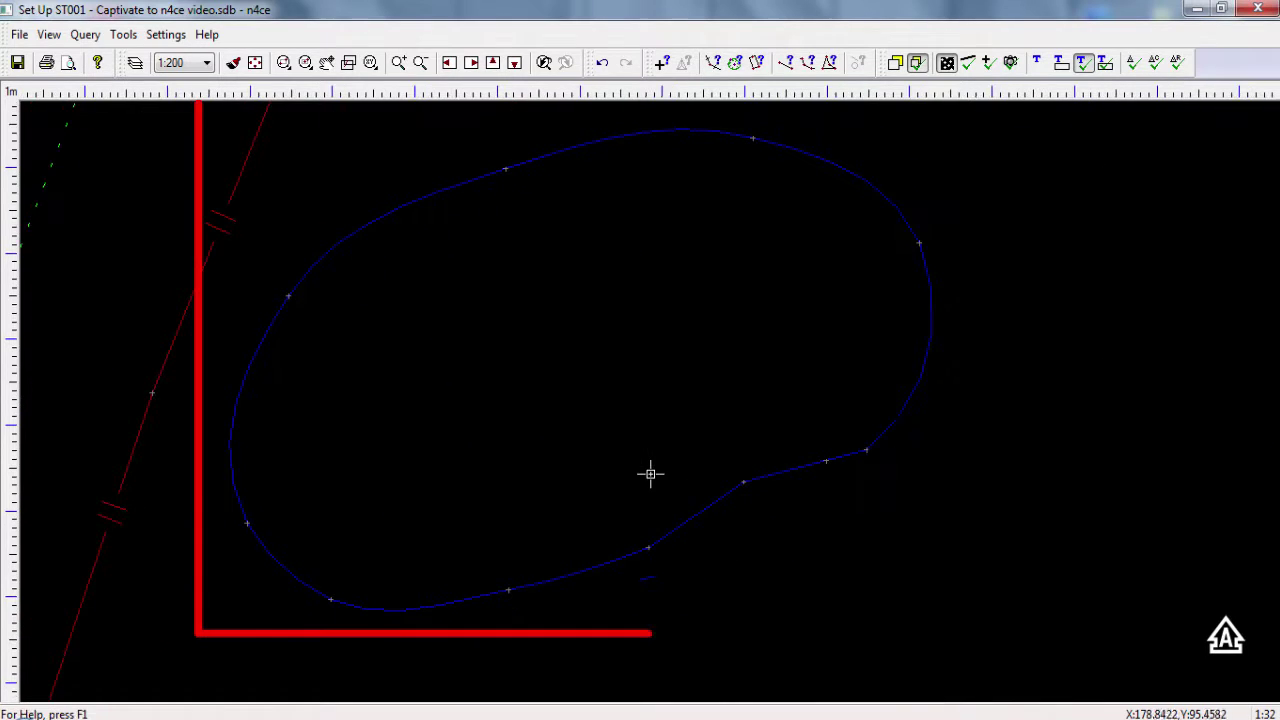
pyautogui.scroll(-2, 497, 323)
pyautogui.click(626, 148)
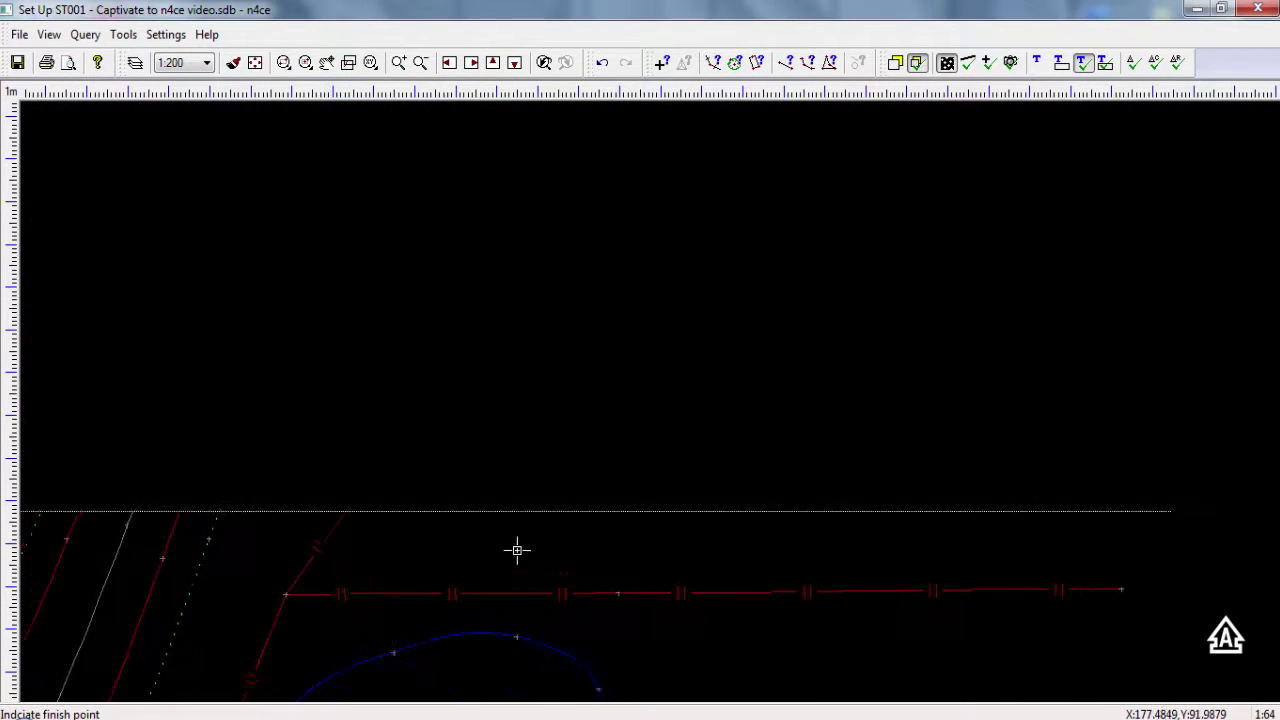
pyautogui.click(516, 609)
pyautogui.click(717, 457)
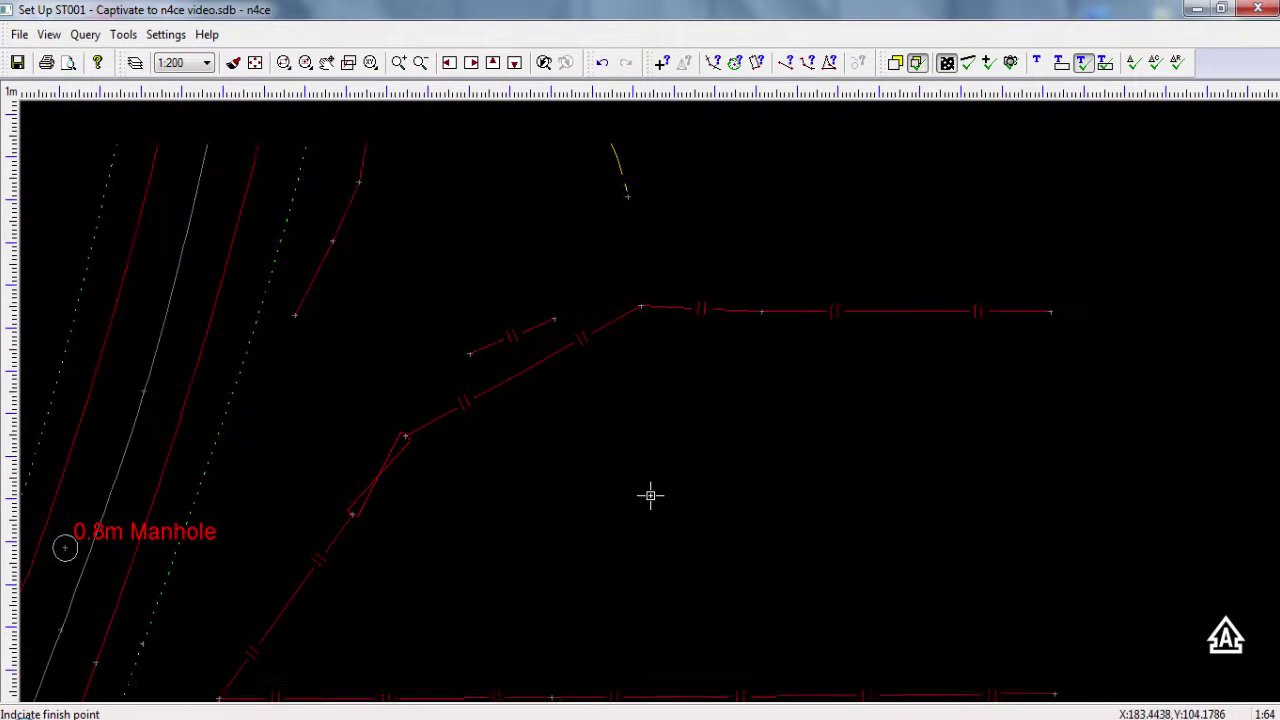
pyautogui.click(651, 497)
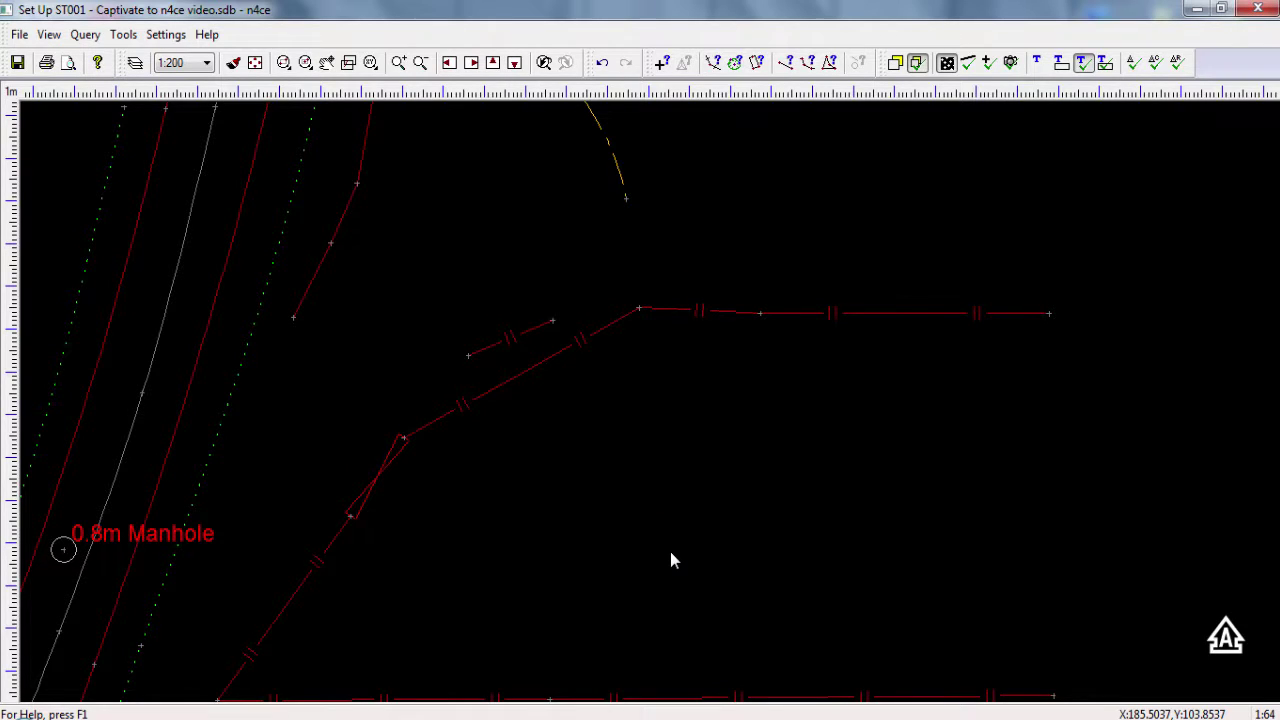
pyautogui.scroll(-4, 670, 560)
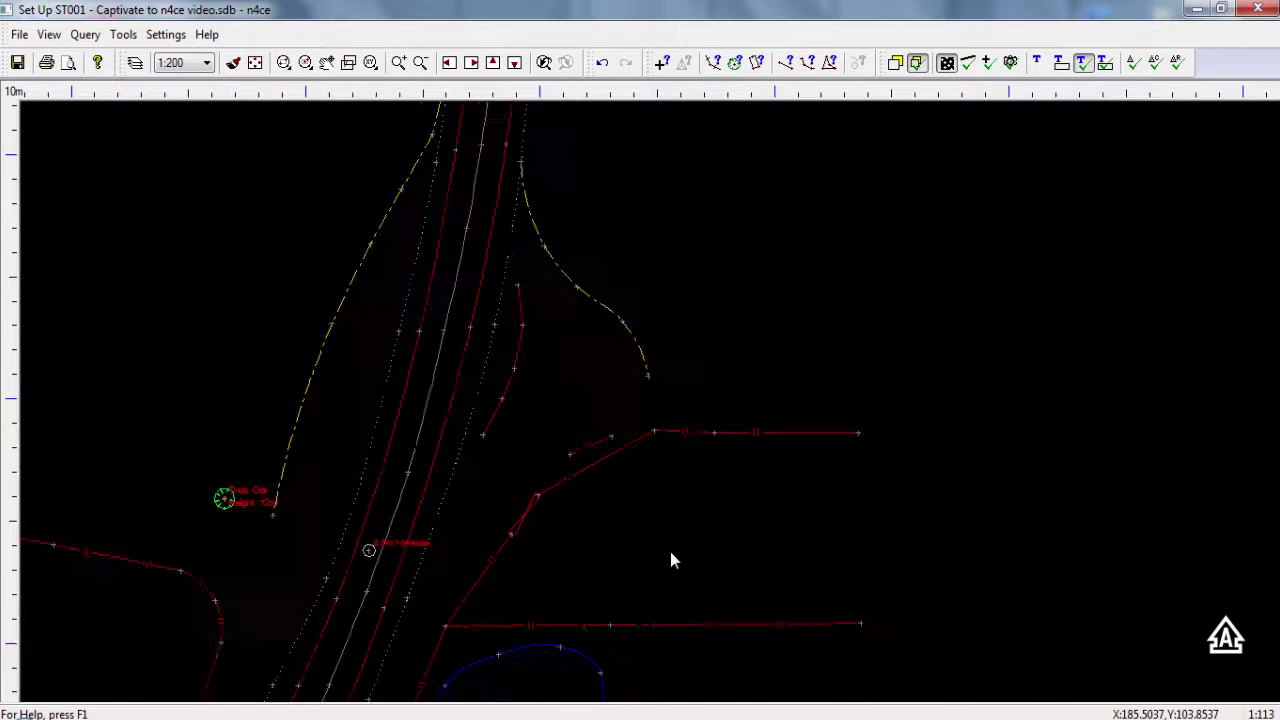
pyautogui.moveTo(498, 579)
pyautogui.mouseDown(button='middle')
pyautogui.moveTo(580, 514)
pyautogui.moveTo(634, 492)
pyautogui.mouseUp(button='middle')
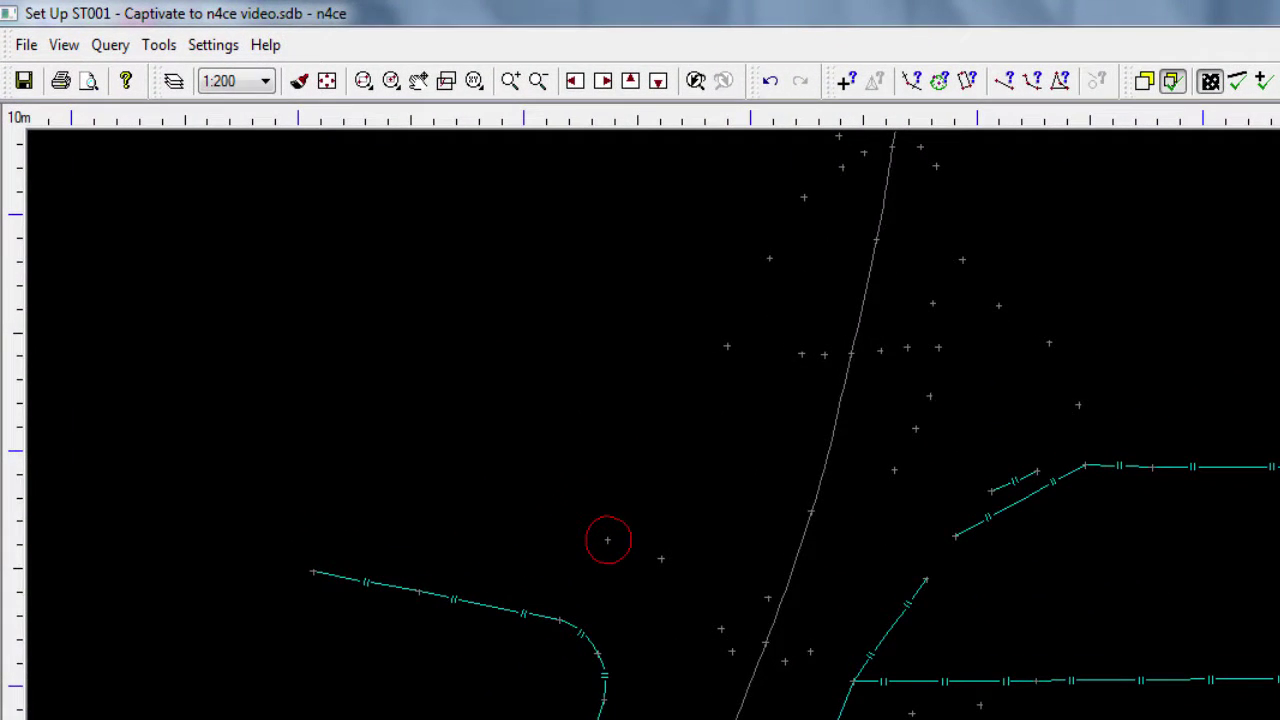
# Open Settings > Display > Codes to show the Survey Code Prefixes with BB Bottom of Bank.
pyautogui.click(212, 45)
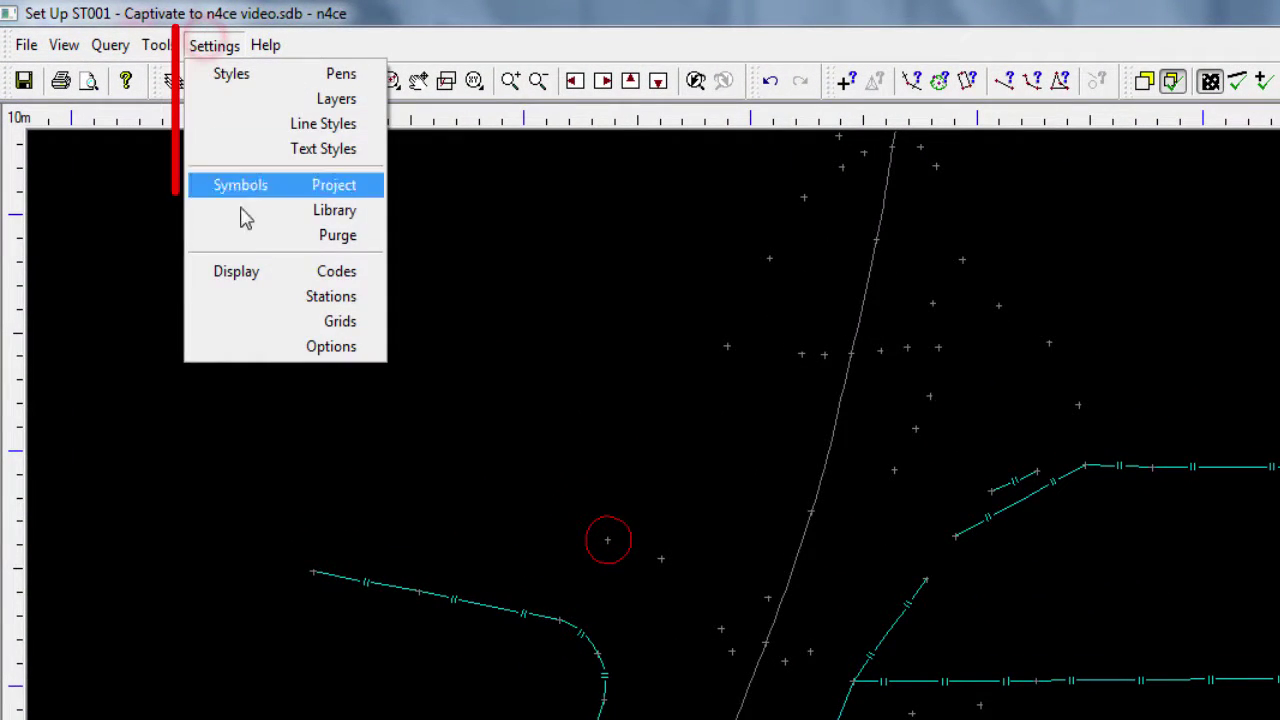
pyautogui.click(283, 284)
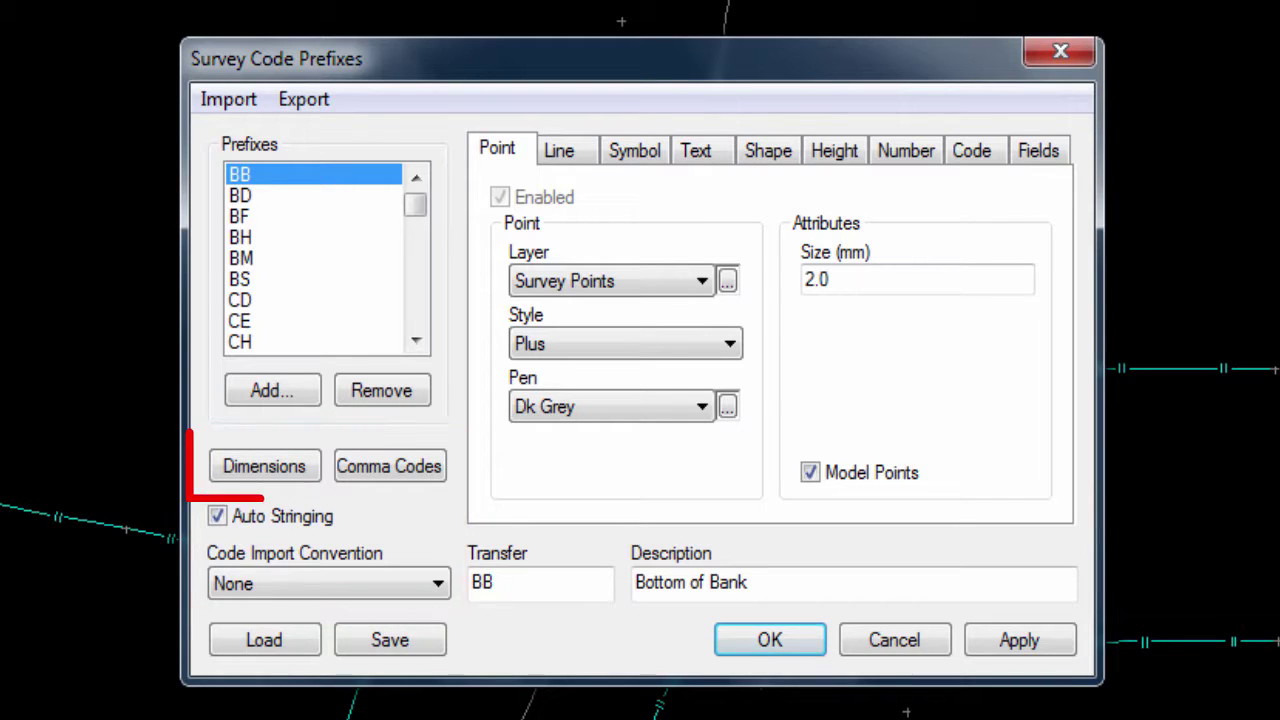
# Review and close the Dimensions letters, then show the Comma Codes list (C, T, D, P, G).
pyautogui.click(268, 466)
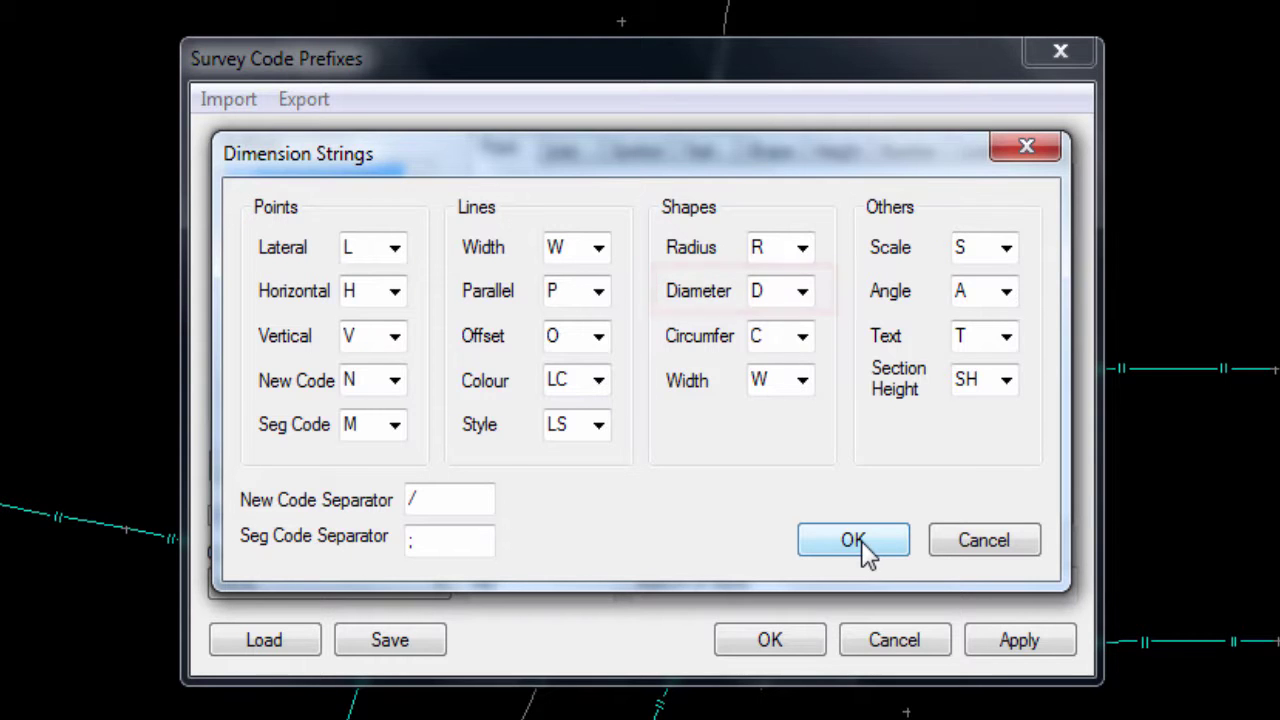
pyautogui.click(862, 543)
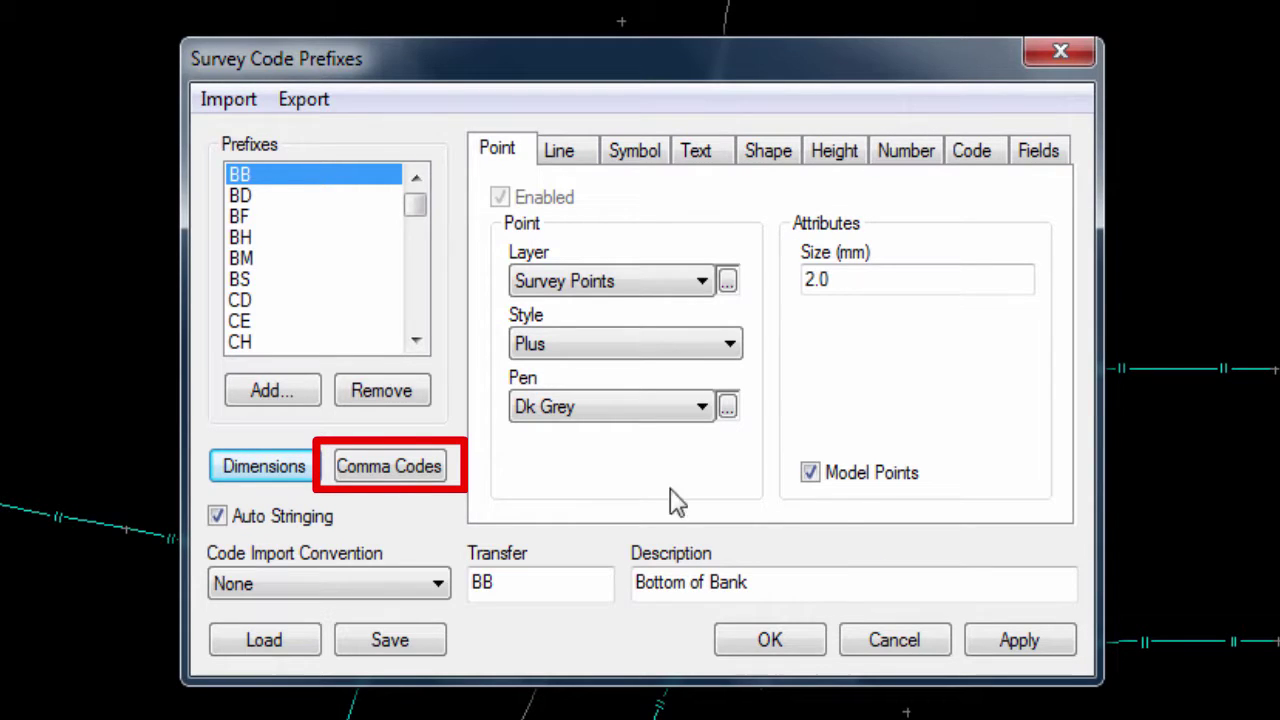
pyautogui.click(398, 468)
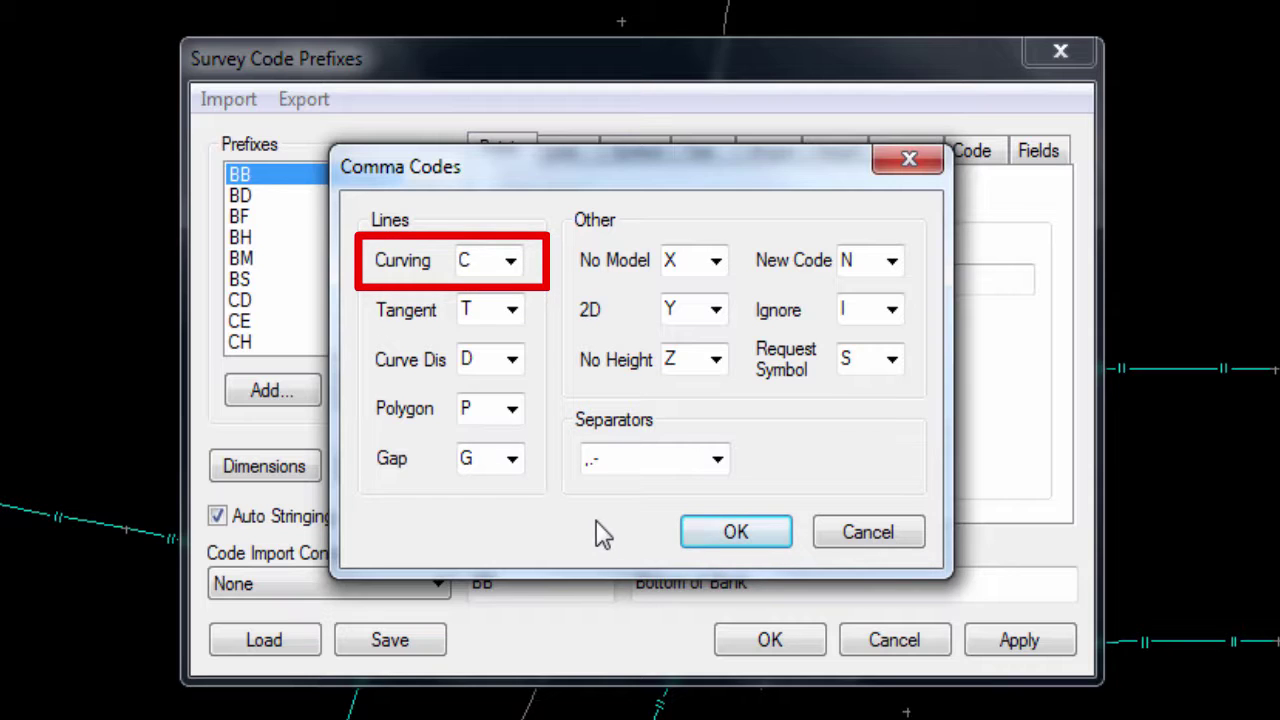
# Close Comma Codes, returning to BB's point settings: Survey Points layer, Plus, Dk Grey, 2.0 mm.
pyautogui.click(731, 535)
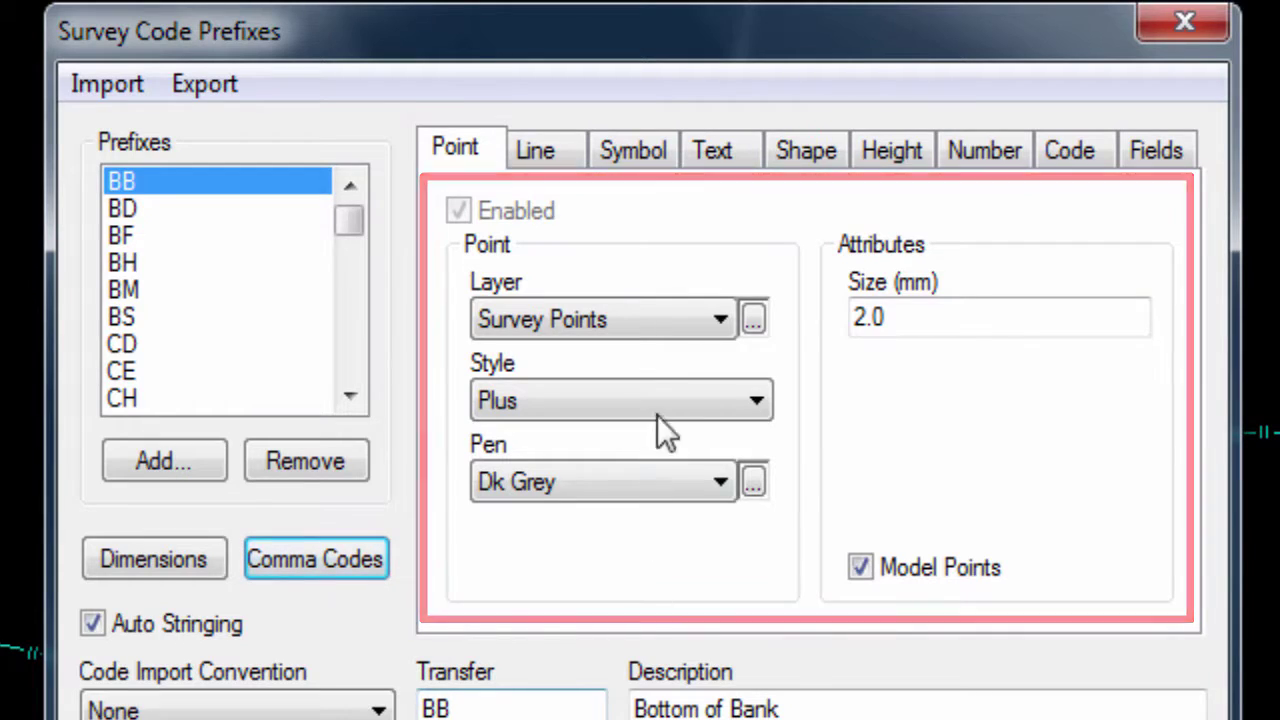
# Inspect BB's Line and Symbol tabs, toggling each option and restoring it unchanged.
pyautogui.click(547, 148)
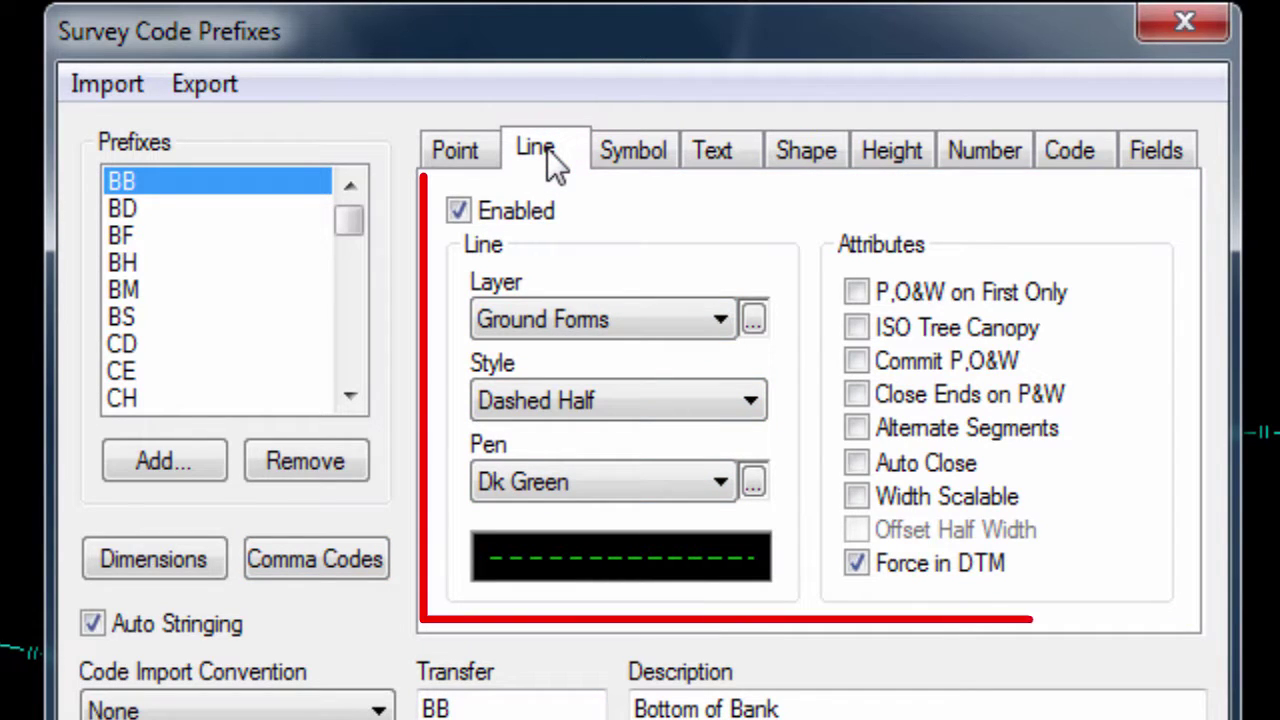
pyautogui.click(457, 216)
pyautogui.click(457, 216)
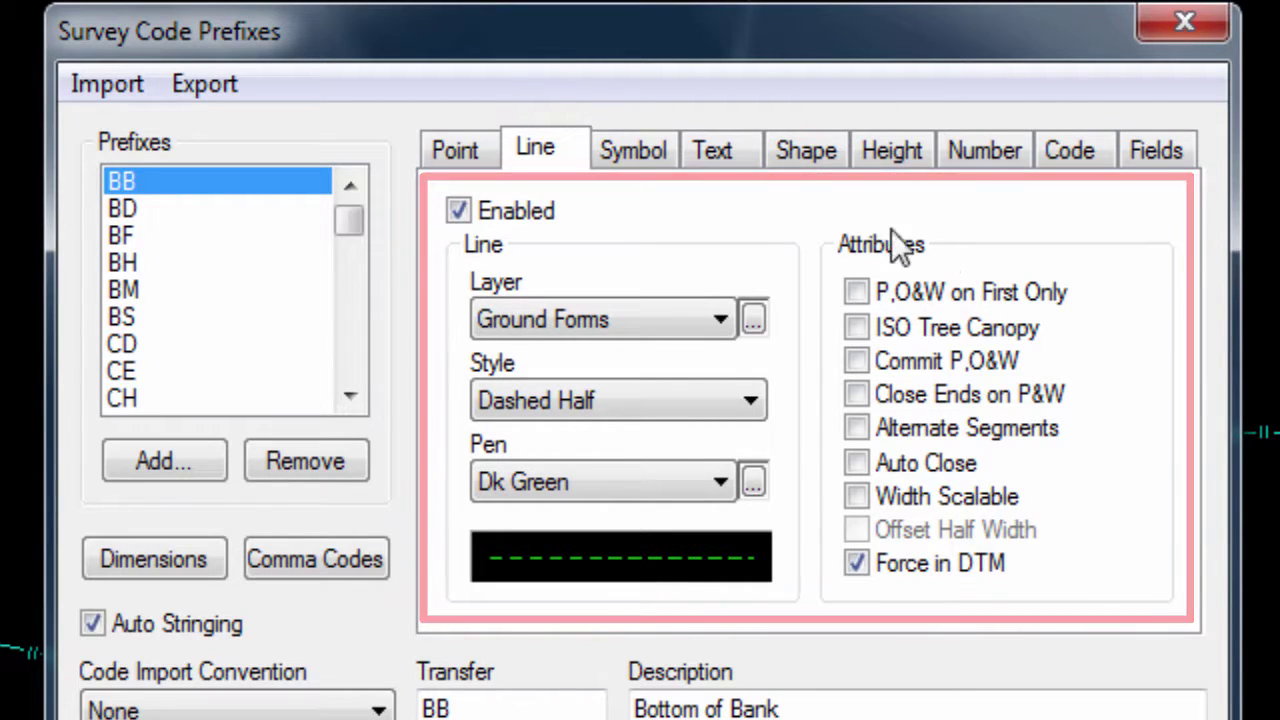
pyautogui.click(645, 152)
pyautogui.click(537, 222)
pyautogui.click(530, 213)
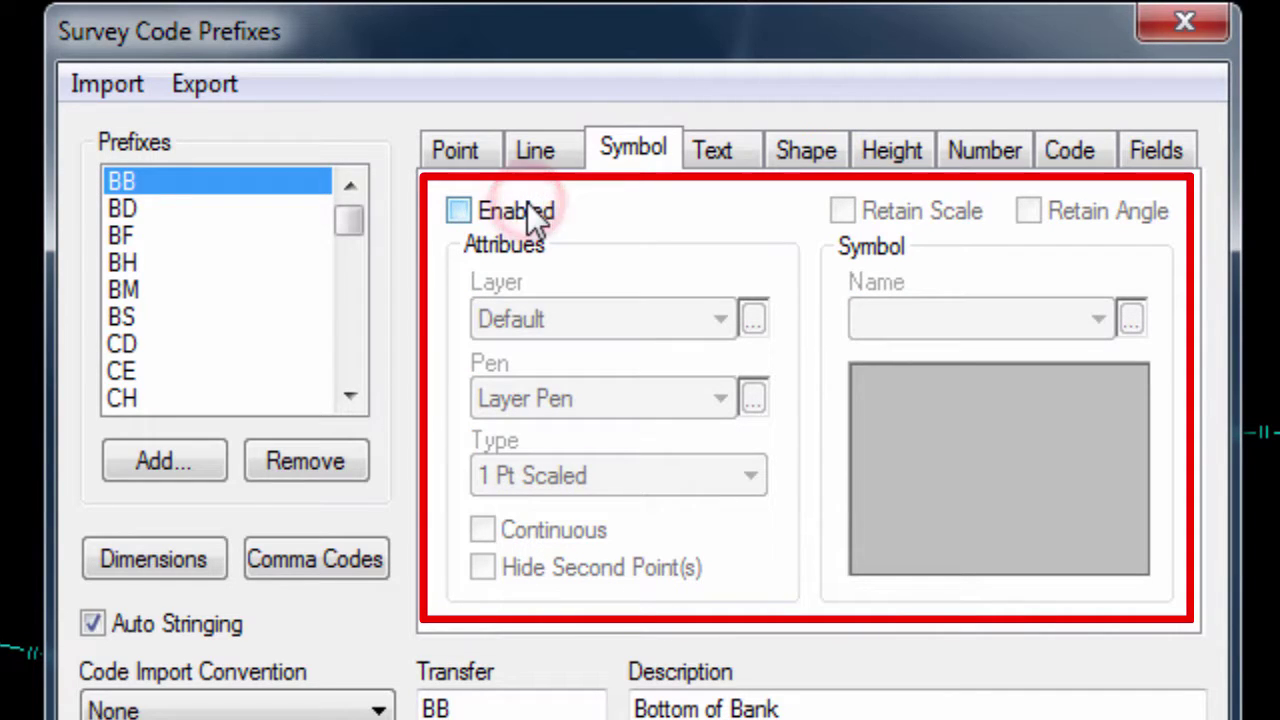
# Select the TE prefix to show its Greenery layer, TE symbol and 1 Pt Scaled settings.
pyautogui.moveTo(348, 224); pyautogui.dragTo(356, 348)
pyautogui.click(227, 372)
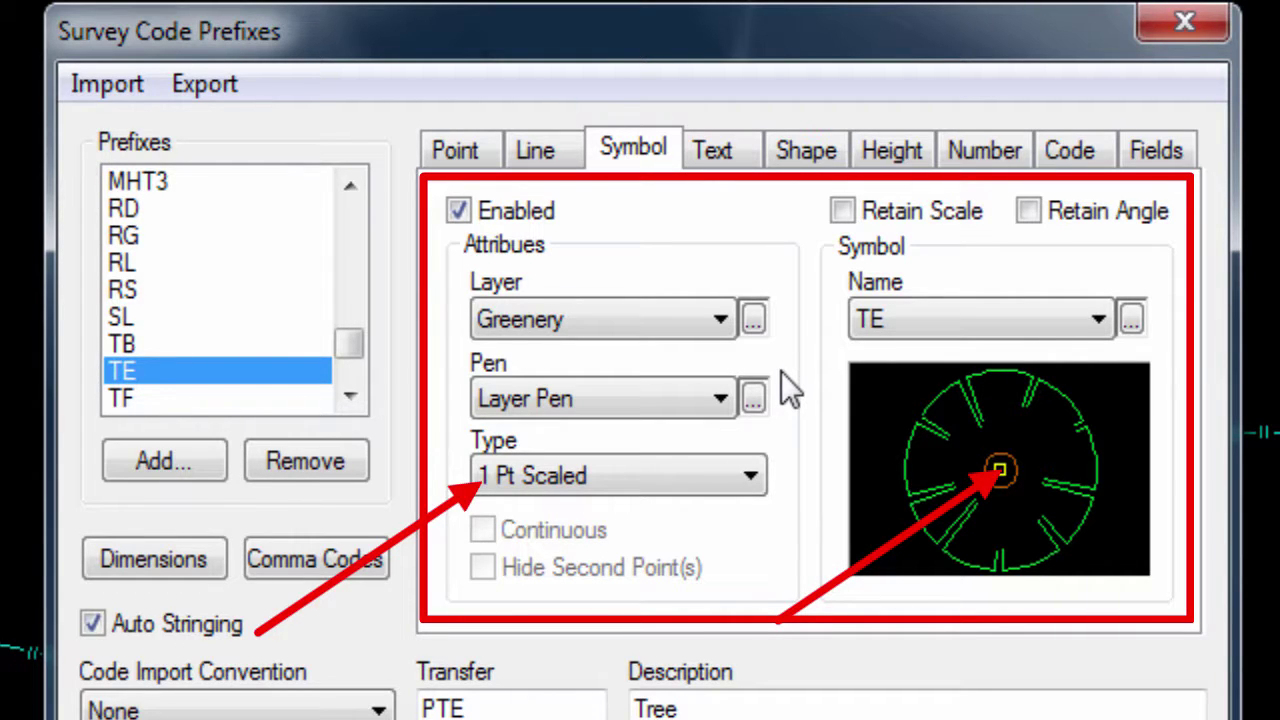
# Enable a text label for the TE prefix reading 'Tree'.
pyautogui.click(725, 148)
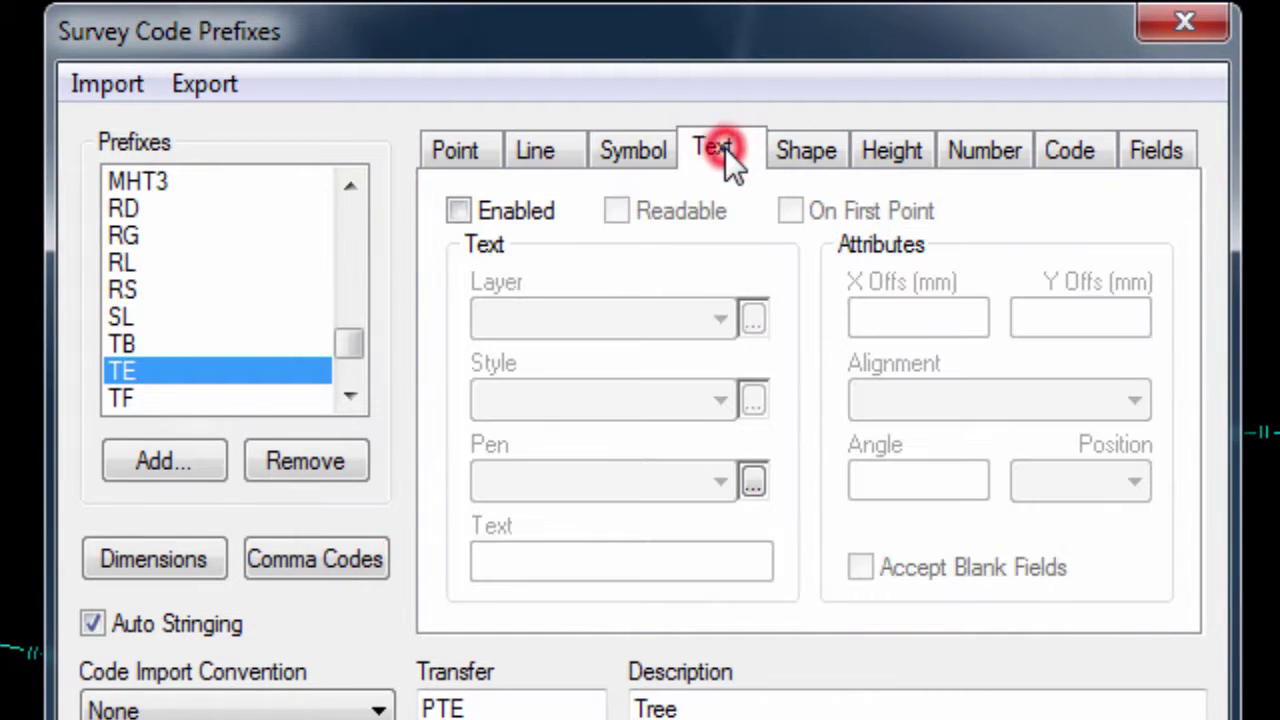
pyautogui.click(503, 220)
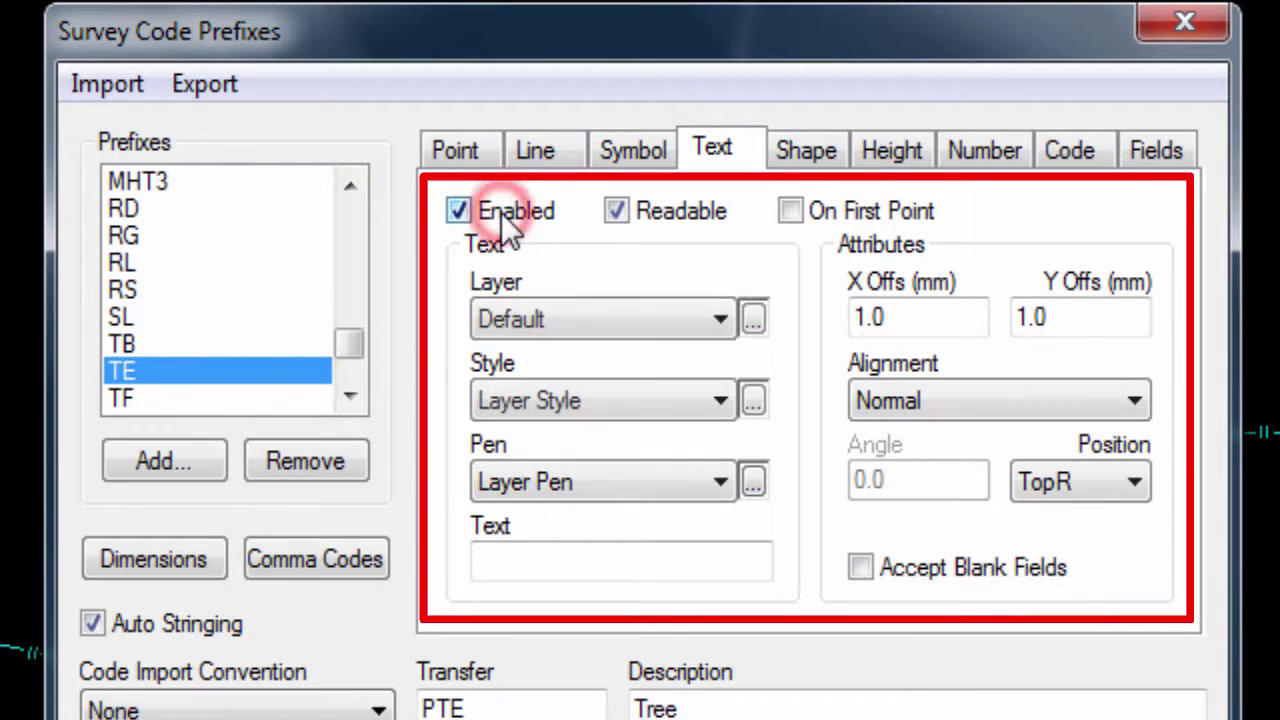
pyautogui.click(501, 213)
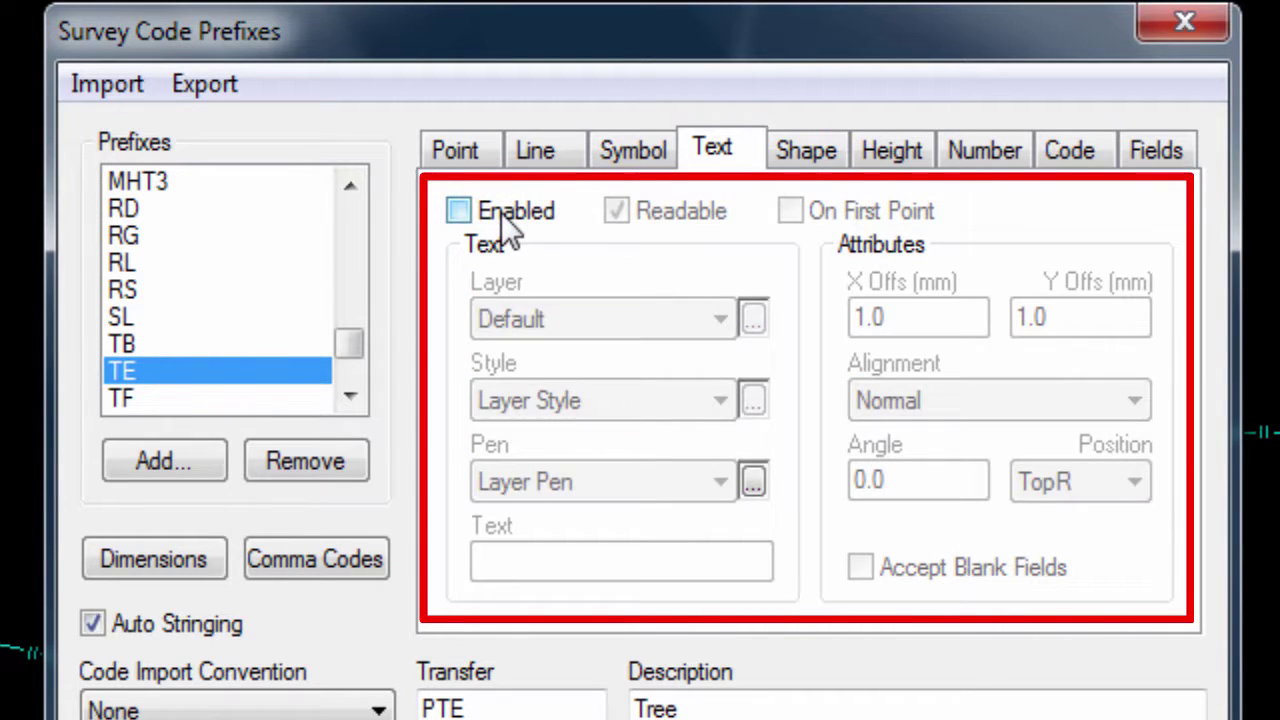
pyautogui.click(501, 213)
pyautogui.click(508, 566)
pyautogui.write('Tree')
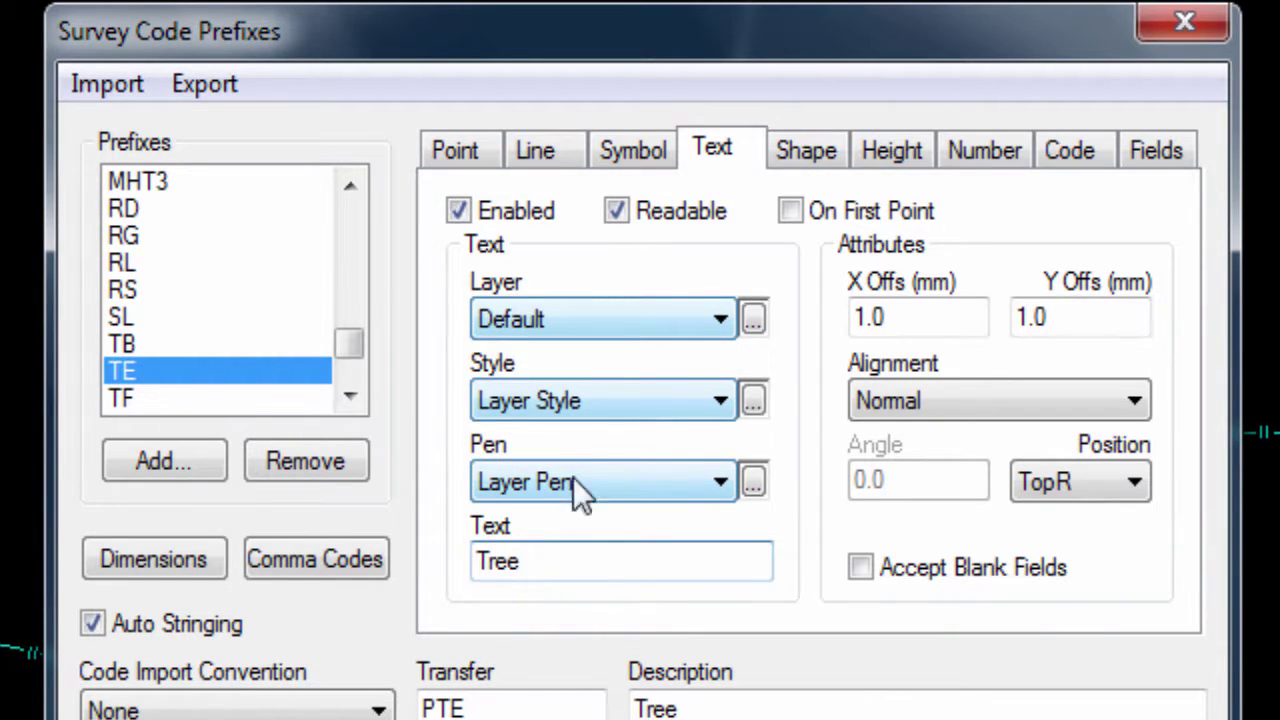
# Enable a shape for TE and set its type to 1 Pt Diameter.
pyautogui.click(786, 143)
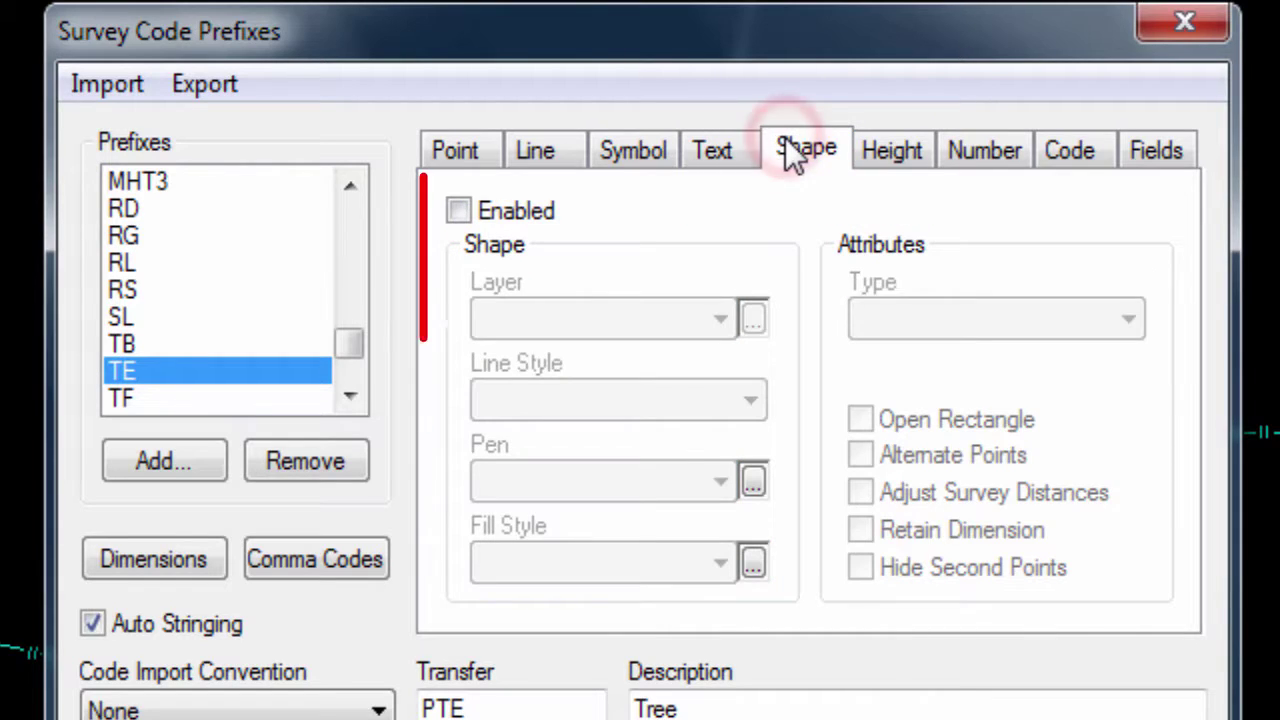
pyautogui.click(517, 210)
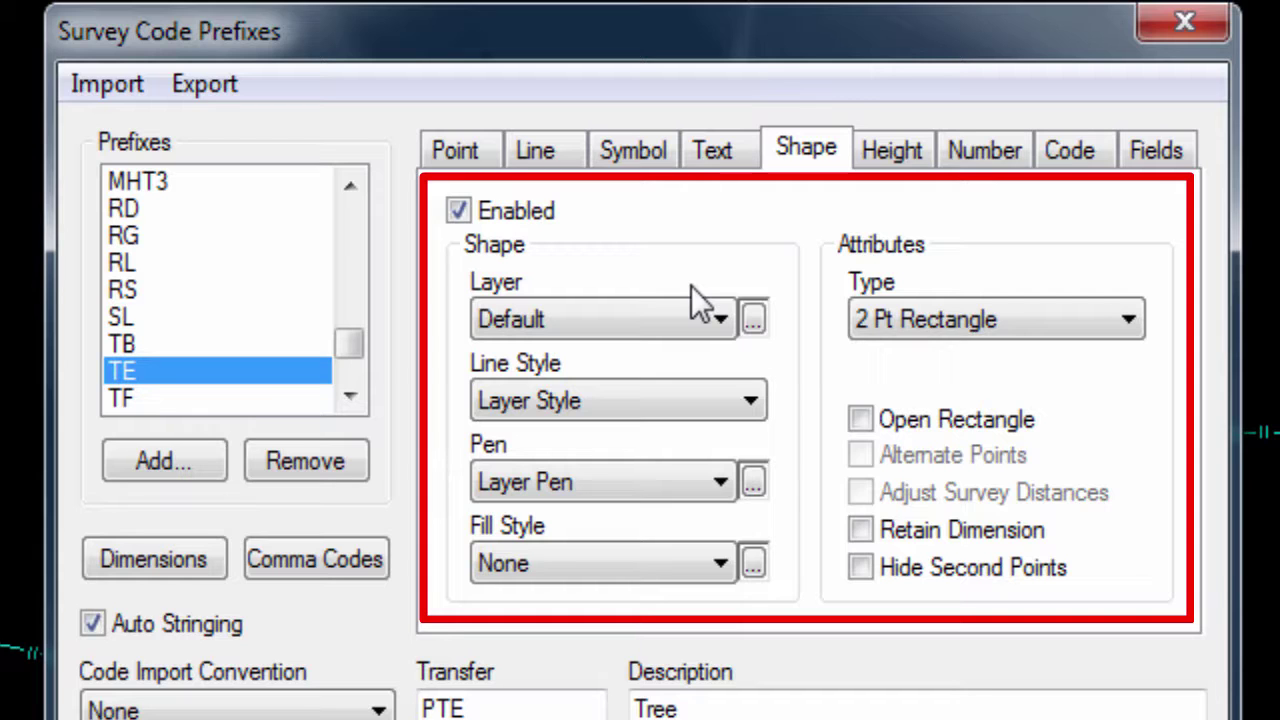
pyautogui.click(985, 319)
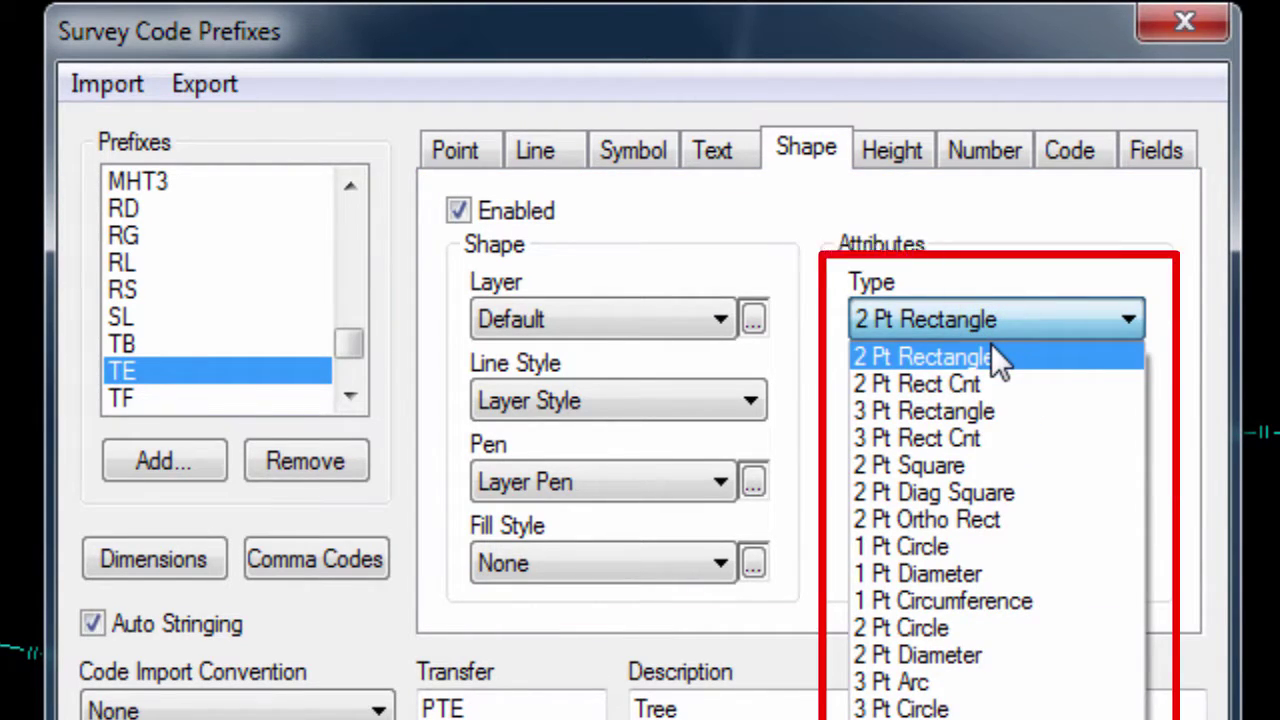
pyautogui.click(977, 572)
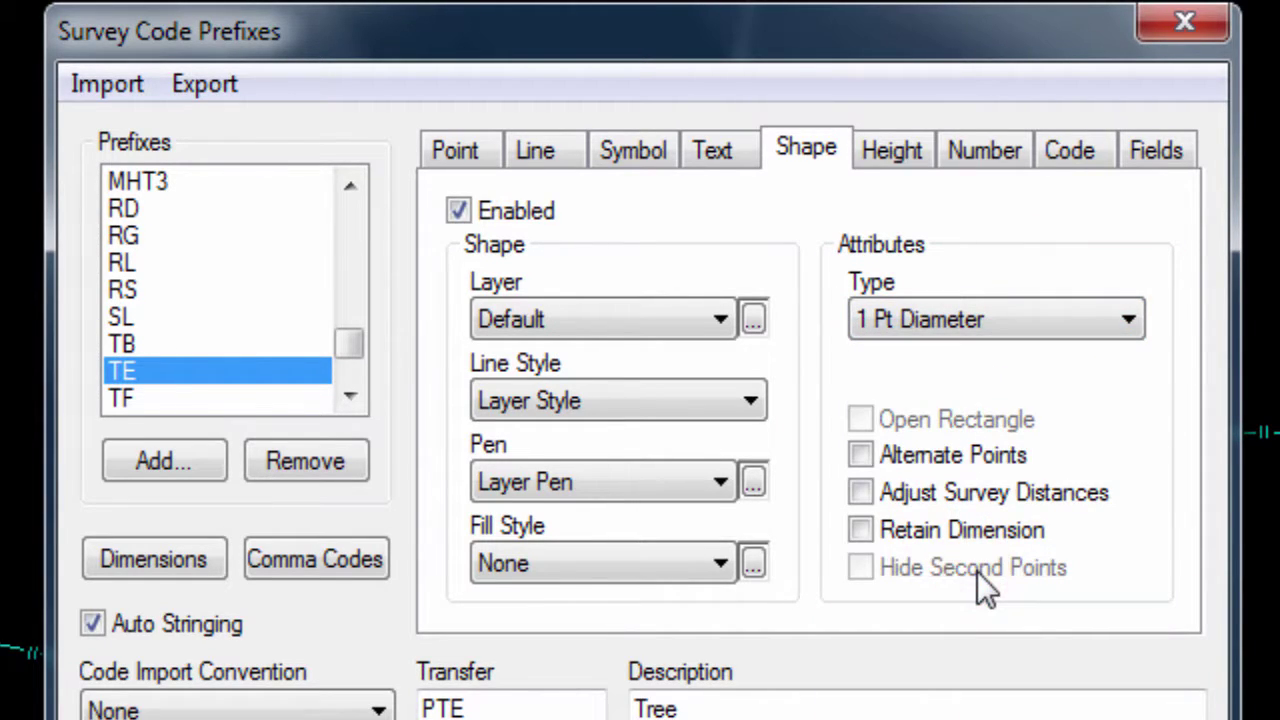
pyautogui.click(895, 161)
# Try TE's height and point number labels, leaving both disabled.
pyautogui.click(980, 160)
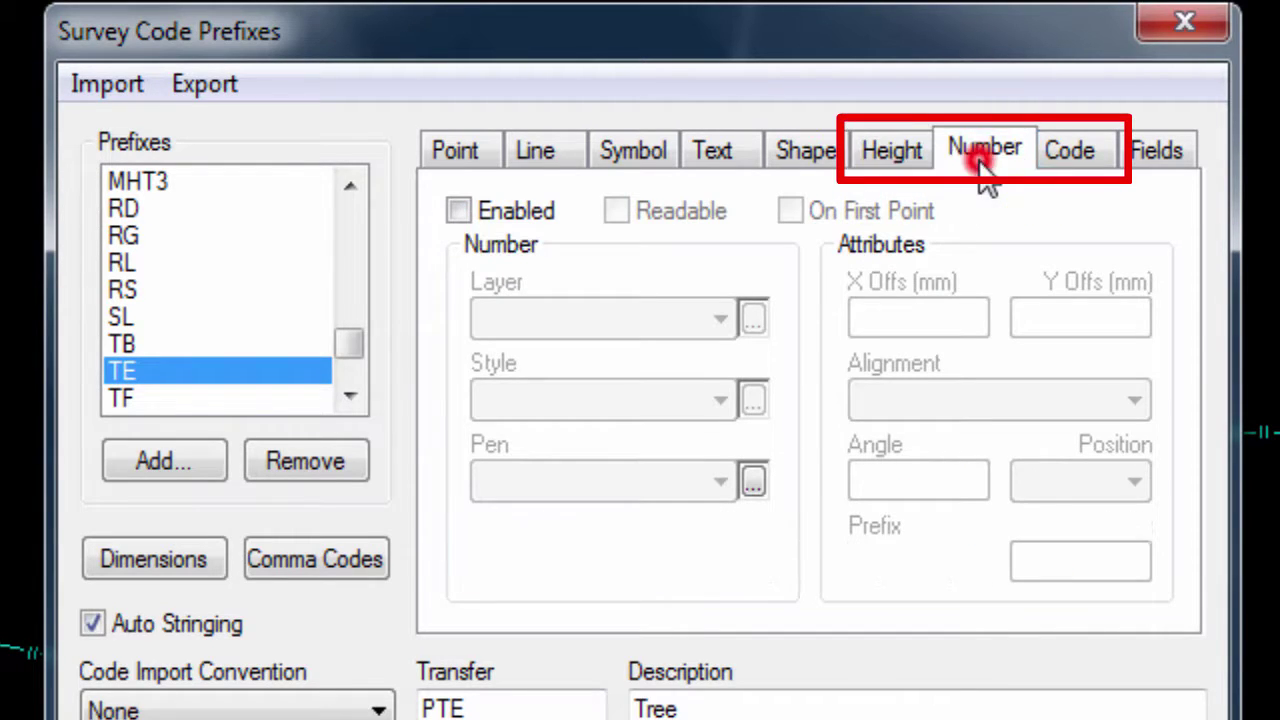
pyautogui.click(1078, 168)
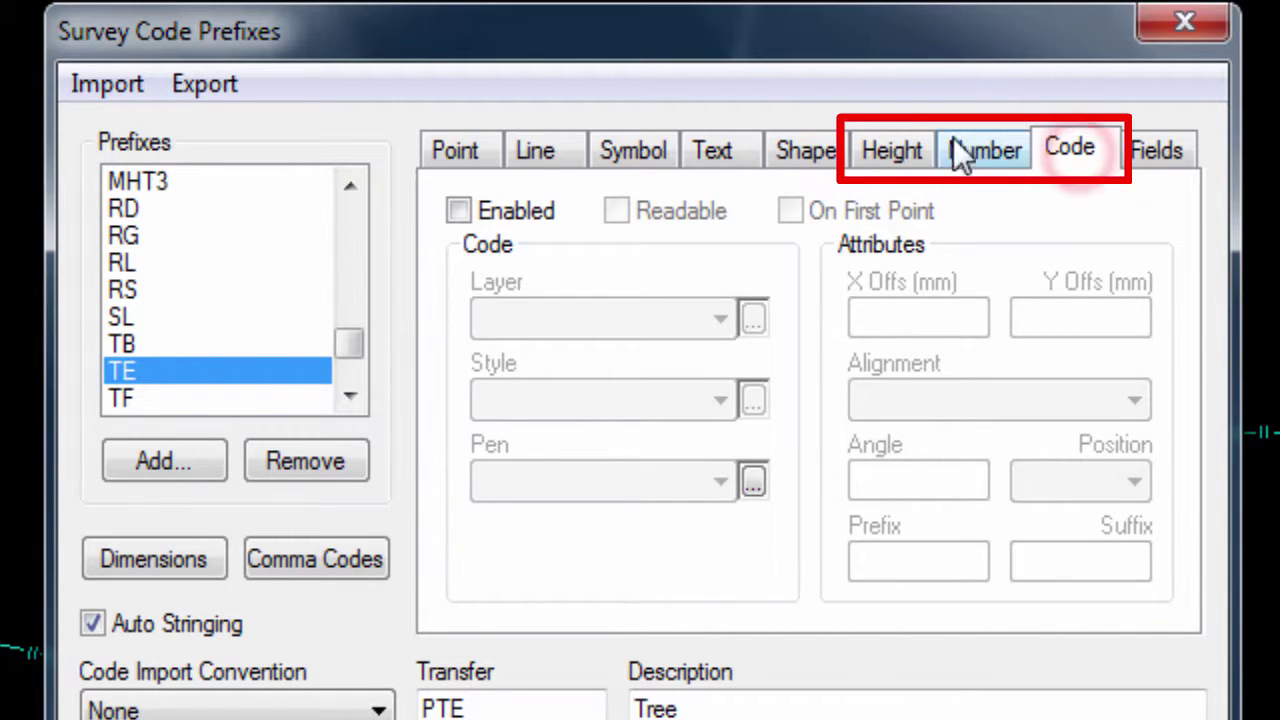
pyautogui.click(905, 155)
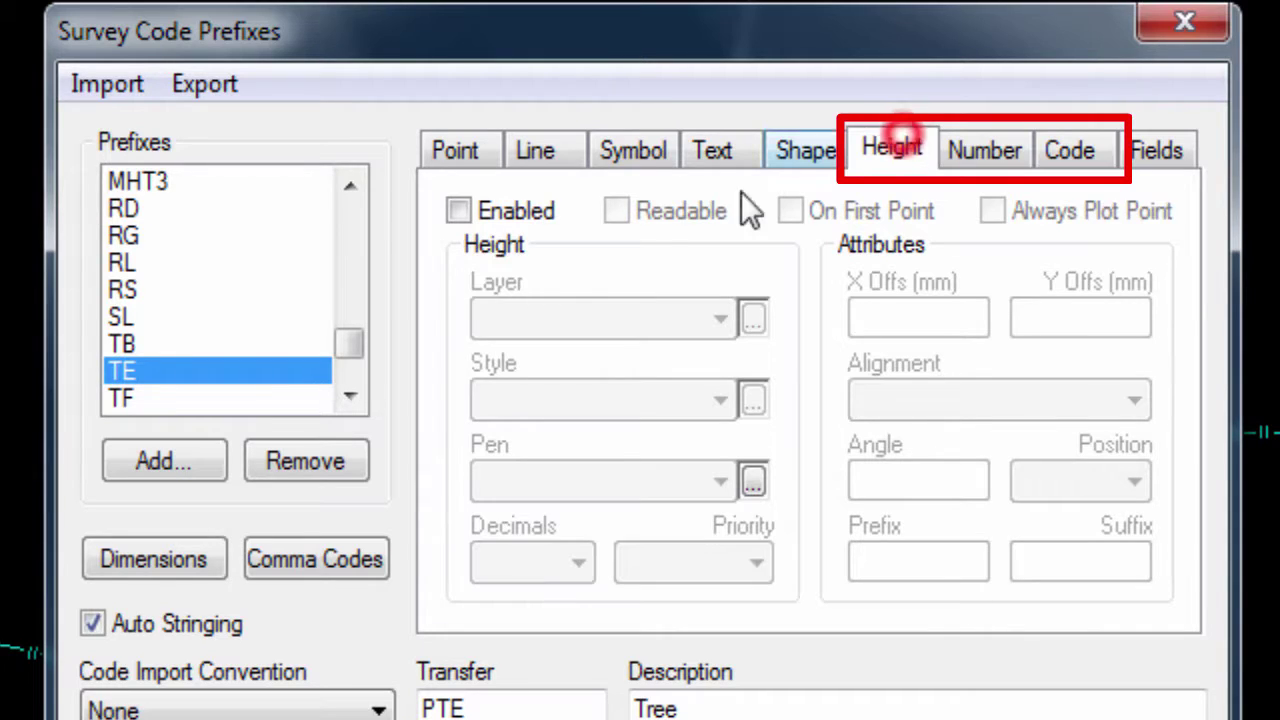
pyautogui.click(507, 211)
pyautogui.click(507, 211)
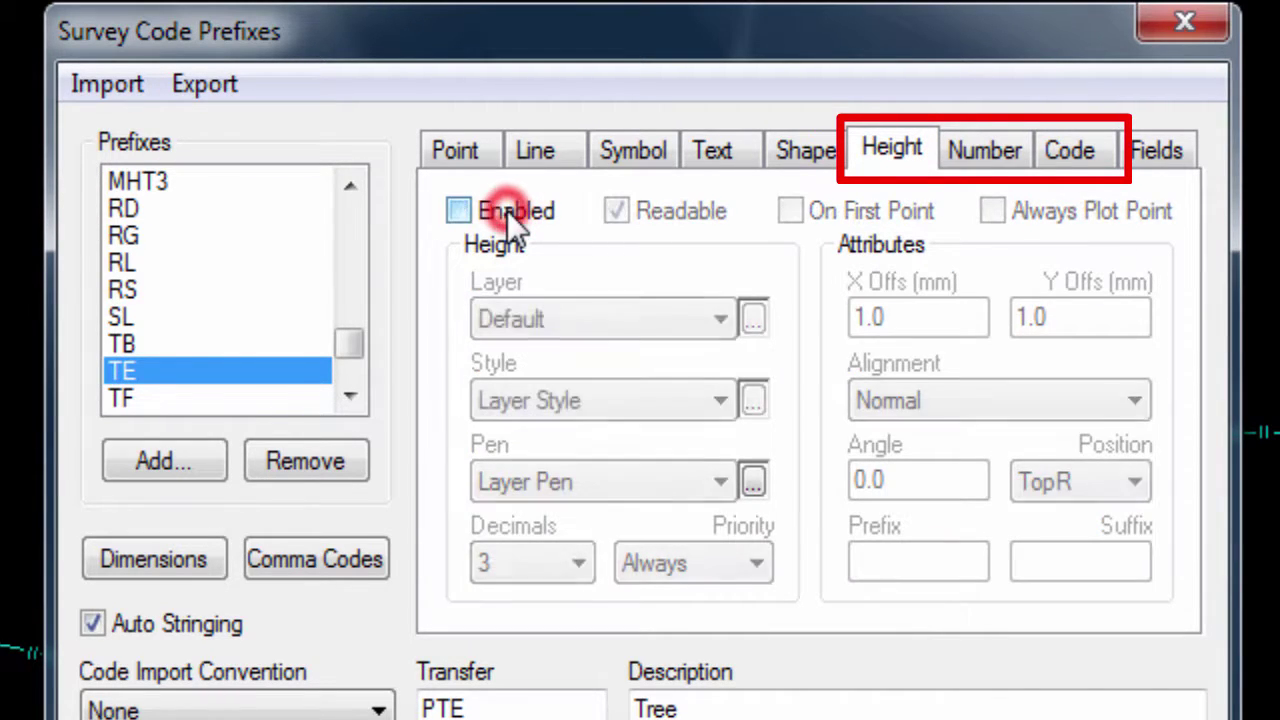
pyautogui.click(980, 158)
pyautogui.click(543, 215)
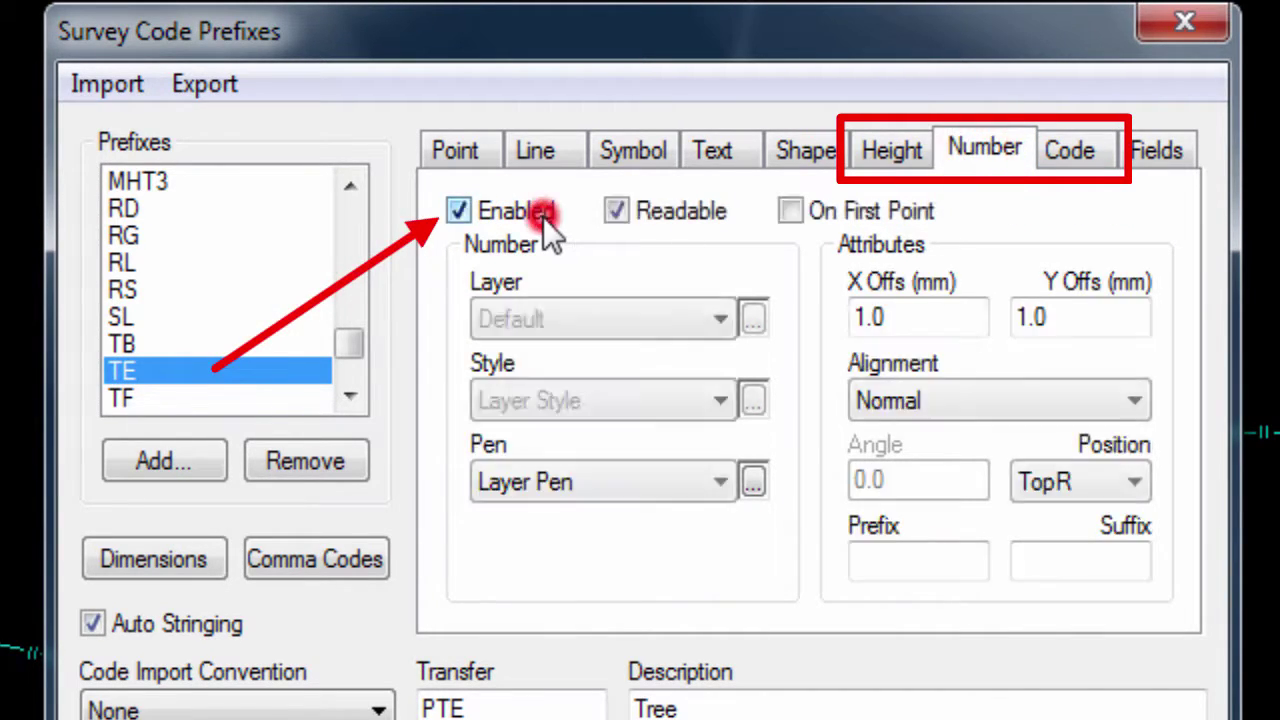
pyautogui.click(540, 215)
# Leave TE's code text disabled and check its Real Scale field S, default 1.0.
pyautogui.click(1075, 152)
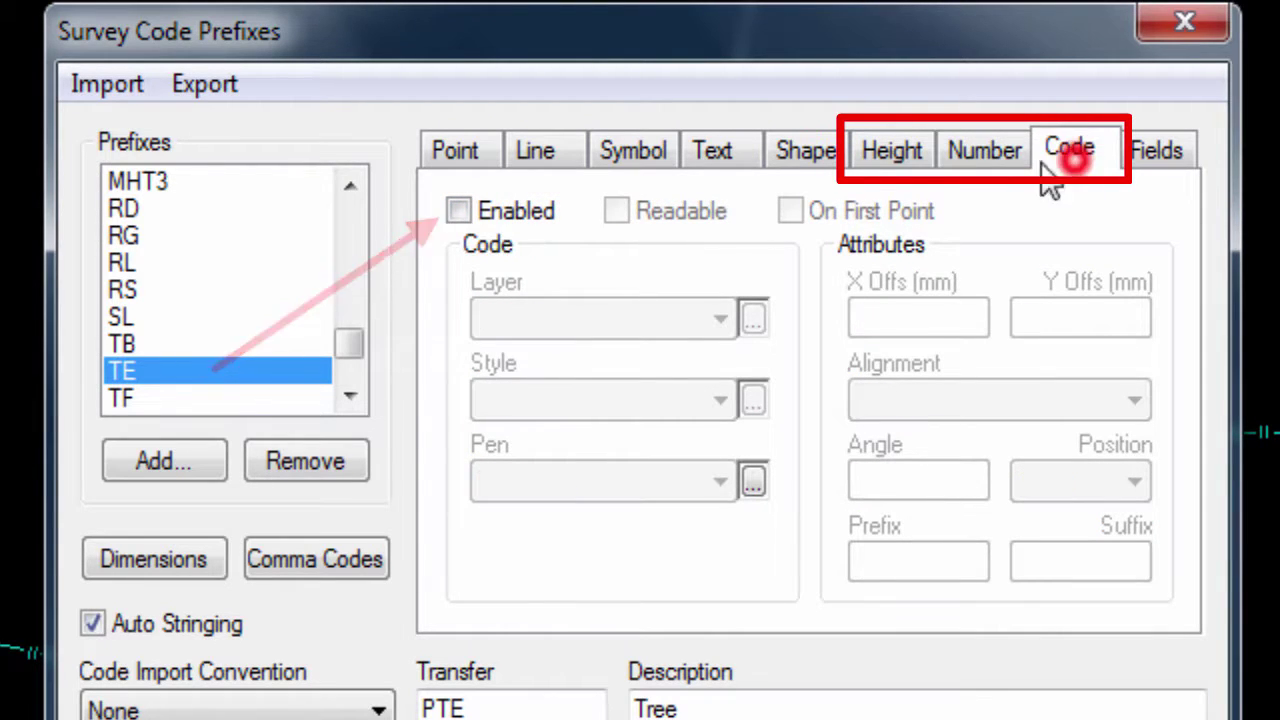
pyautogui.click(495, 215)
pyautogui.click(500, 215)
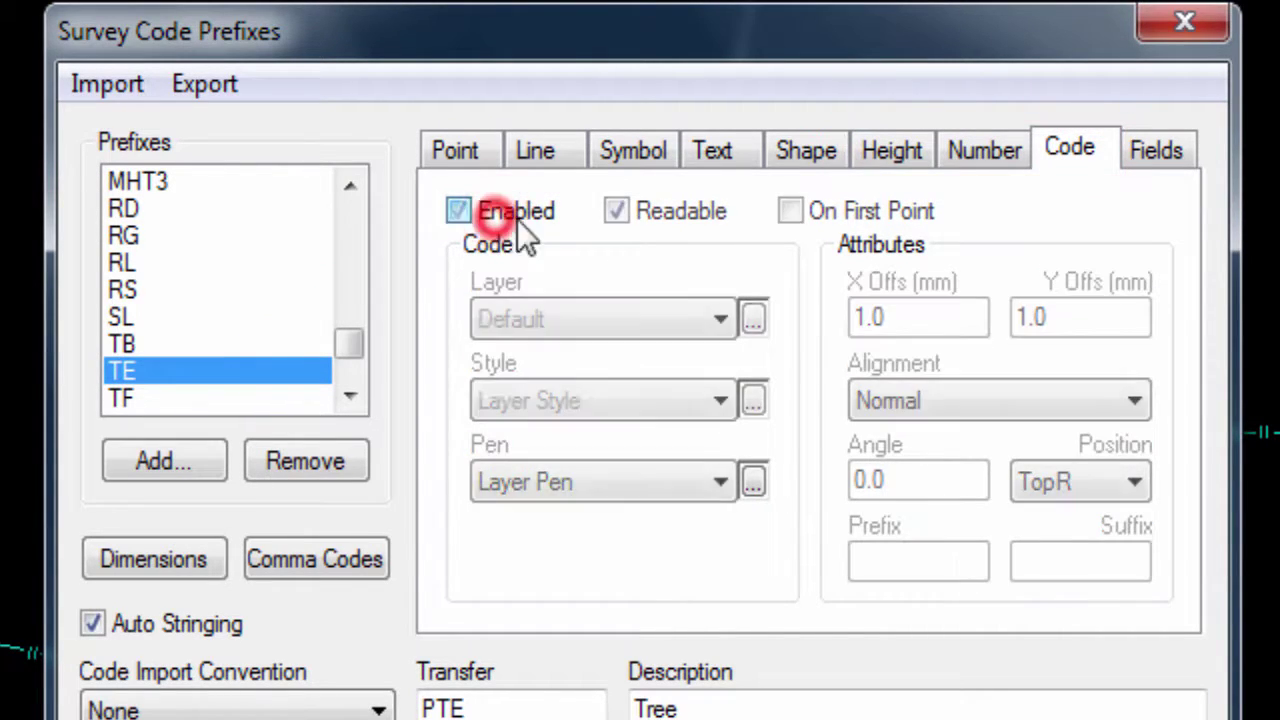
pyautogui.click(1158, 150)
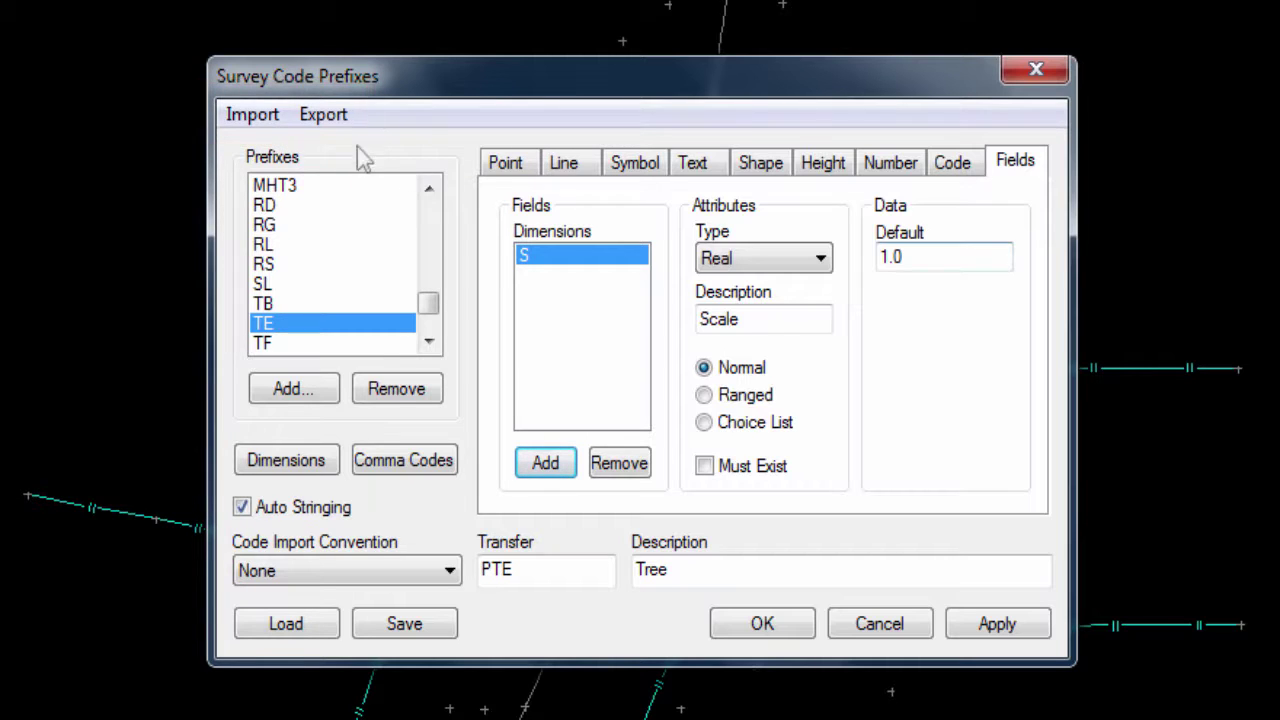
pyautogui.click(334, 120)
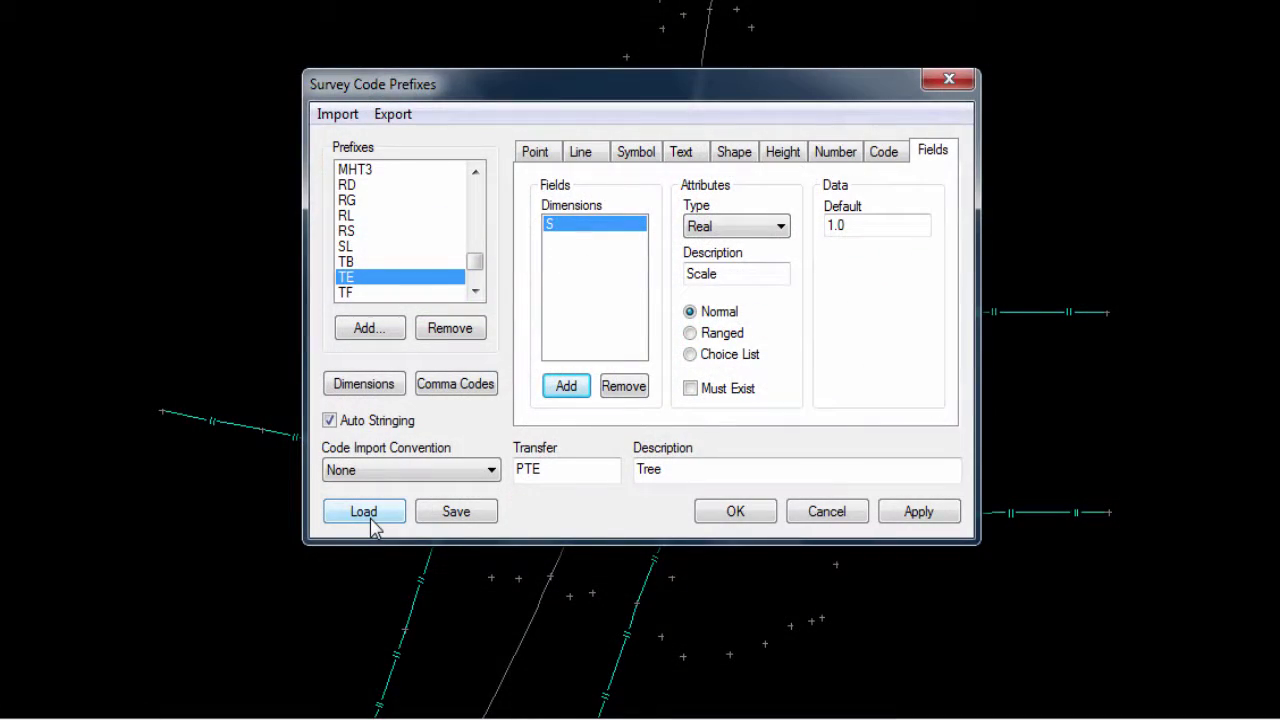
# Load the code prefixes from Captivate Video Codes.ini, including TREE, MANHOLE, FENCE and VERGE_TOP.
pyautogui.click(366, 514)
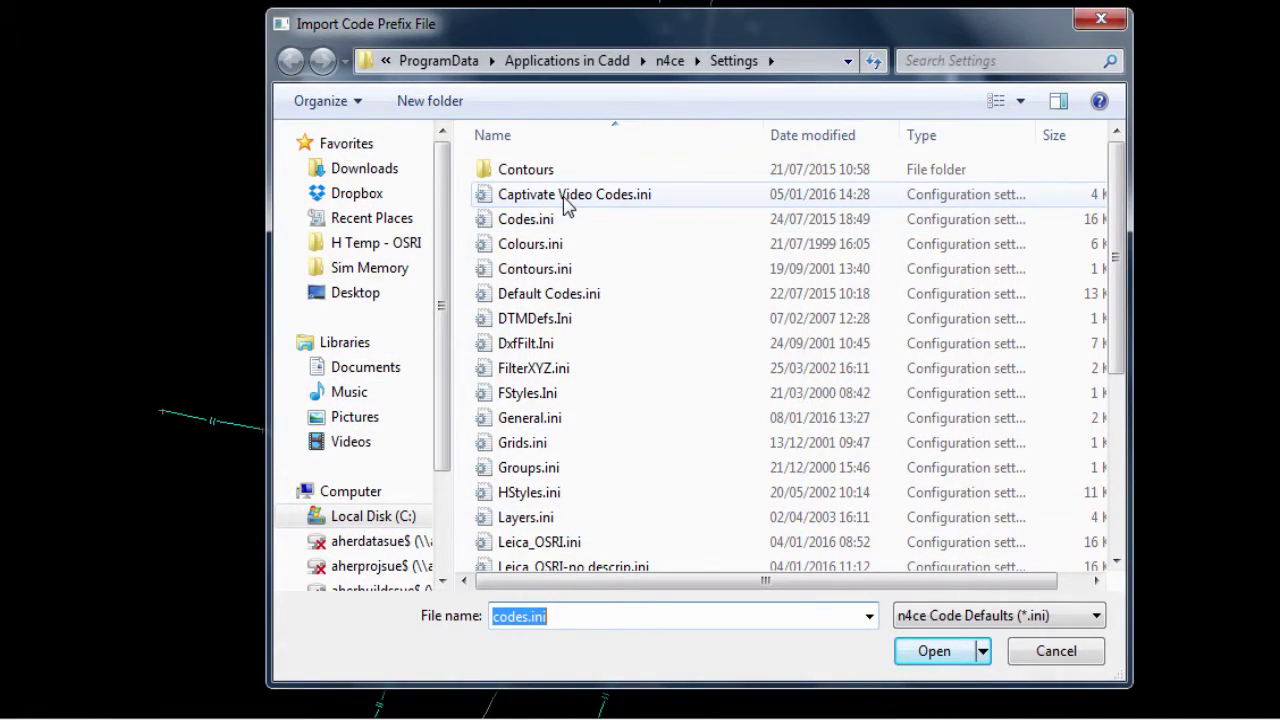
pyautogui.click(566, 204)
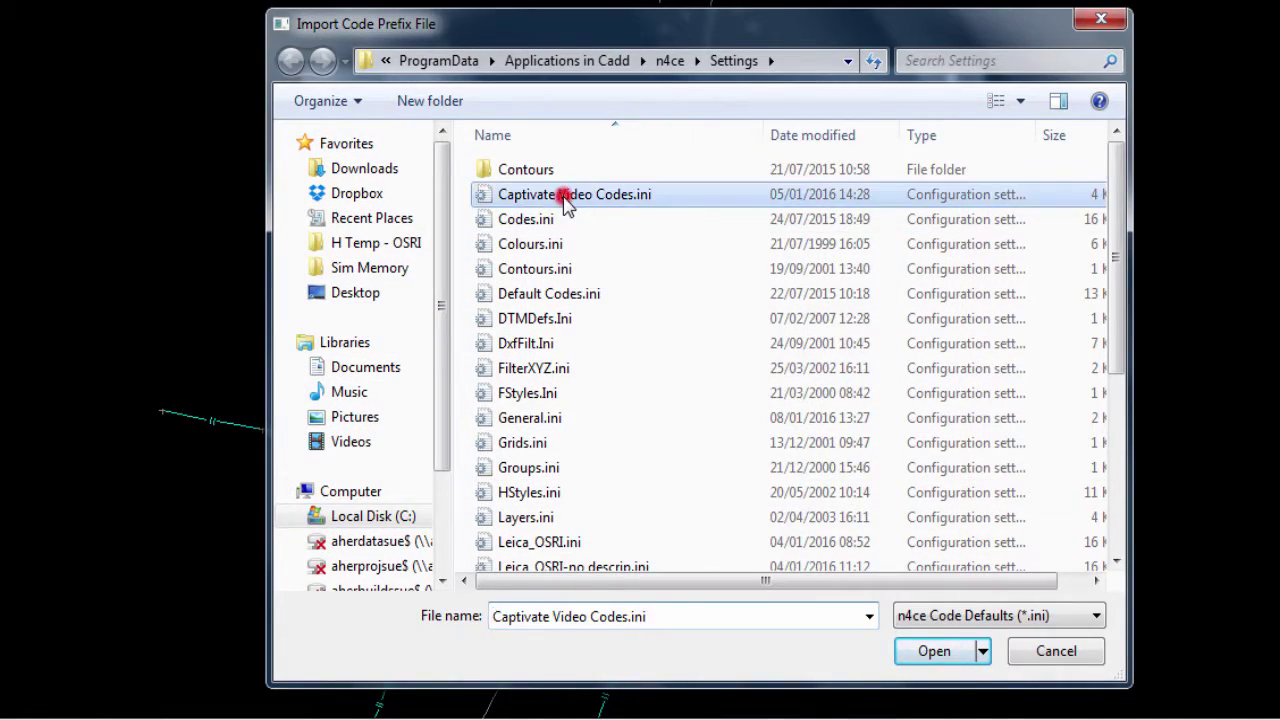
pyautogui.click(914, 658)
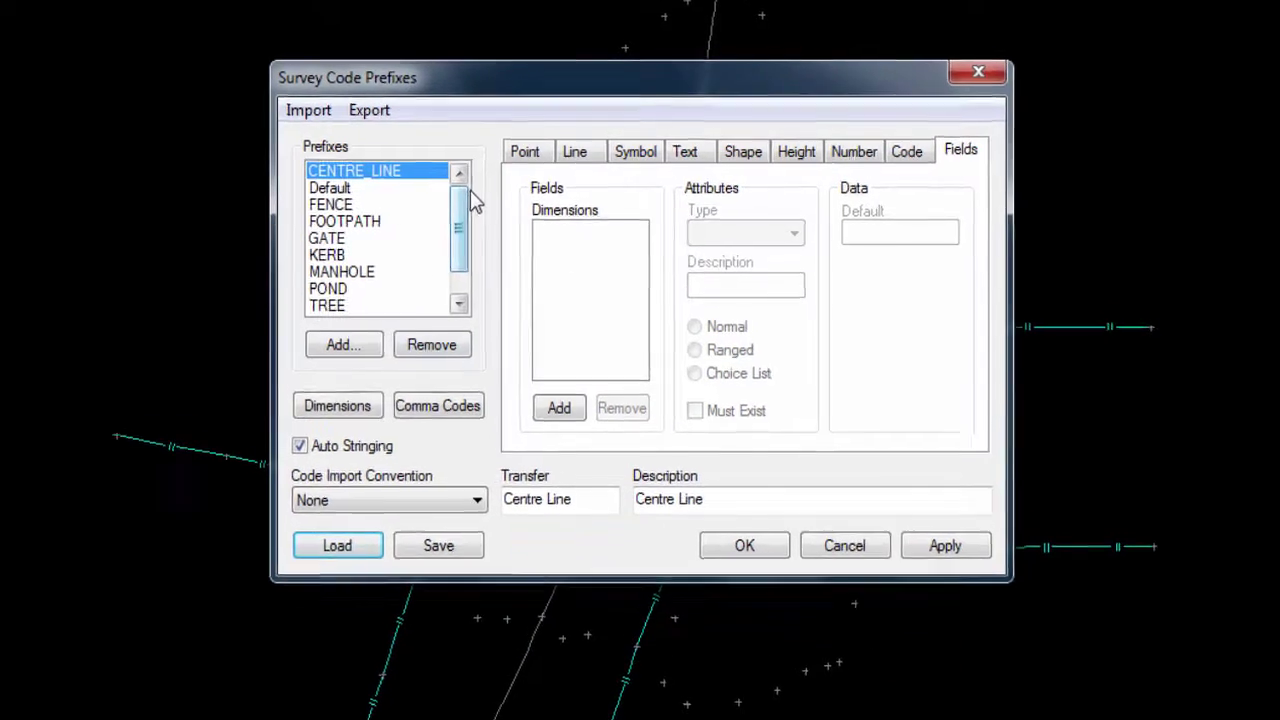
pyautogui.moveTo(475, 192); pyautogui.dragTo(478, 270)
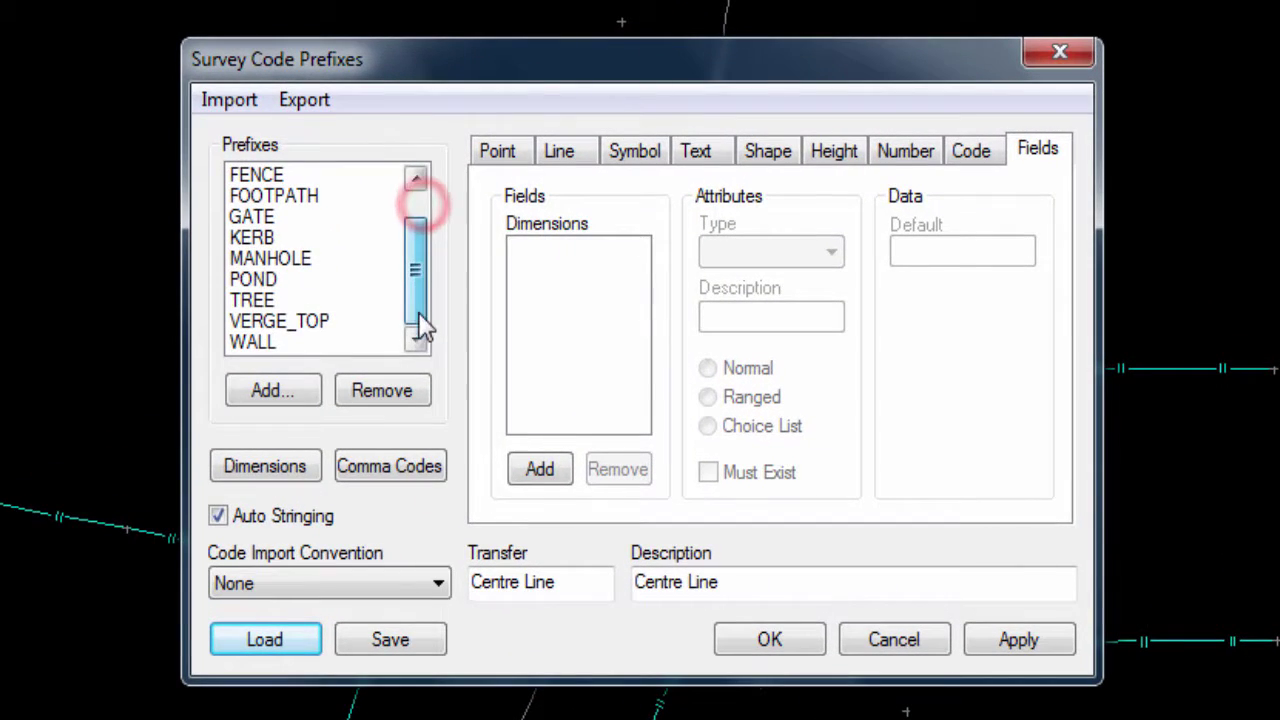
pyautogui.moveTo(419, 313); pyautogui.dragTo(420, 350)
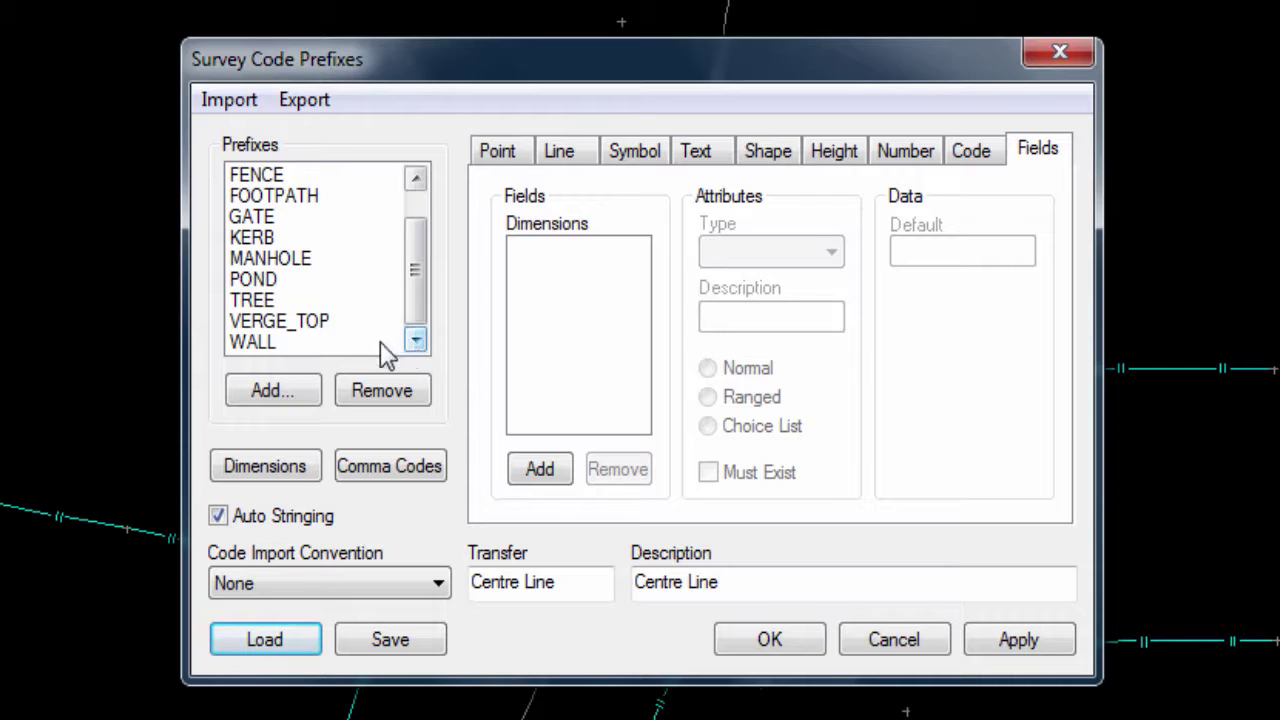
# Add a VERGE_BOTTOM prefix with transfer VergeB and description Verge Bottom, then save.
pyautogui.click(337, 321)
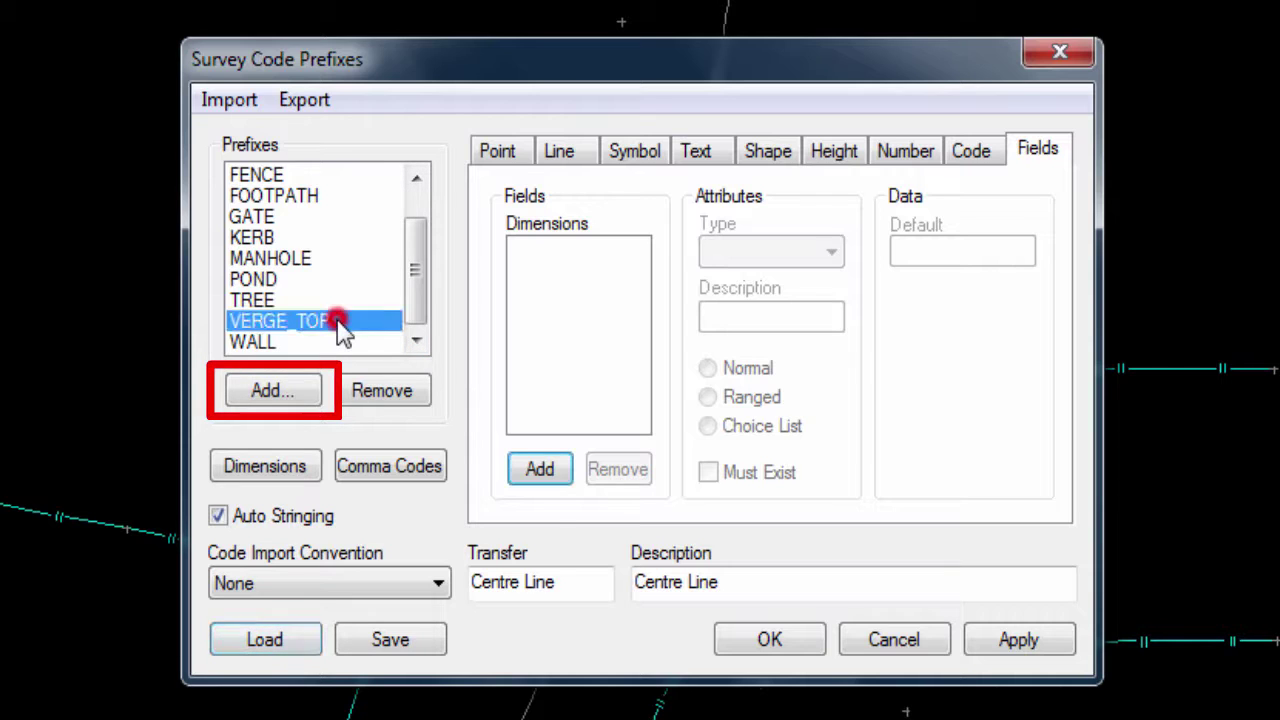
pyautogui.click(272, 391)
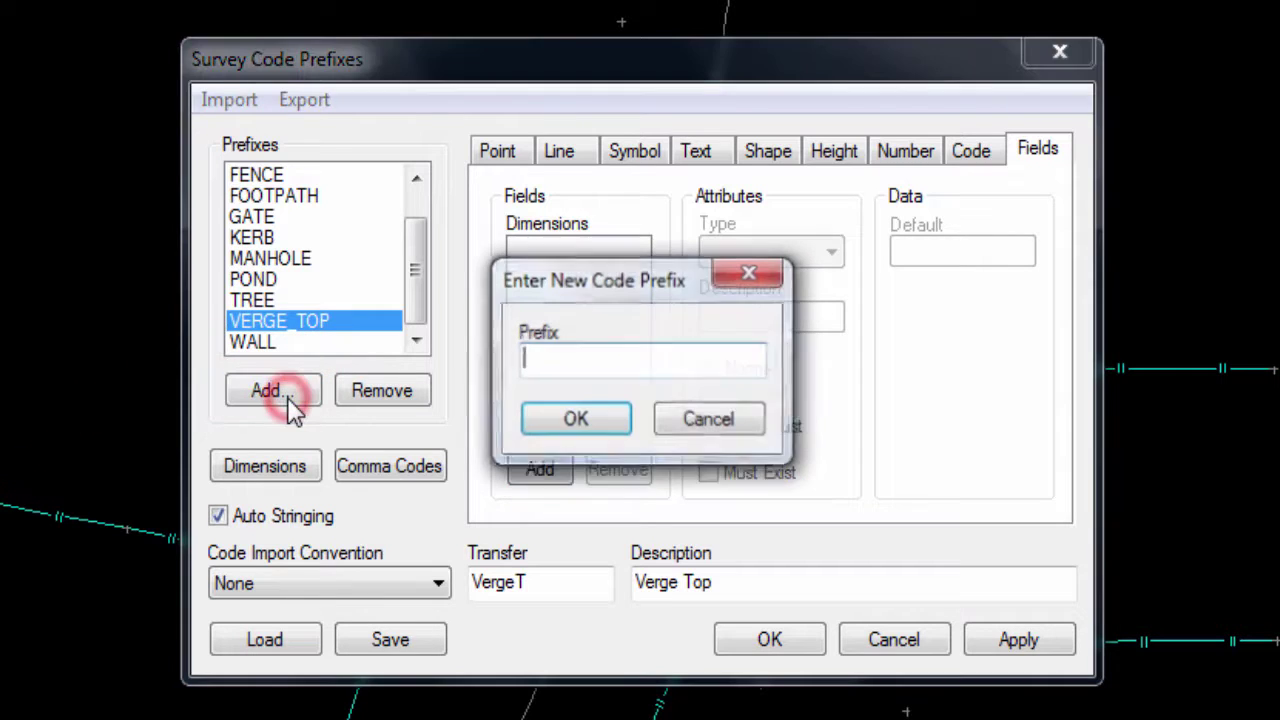
pyautogui.write('VERGE_')
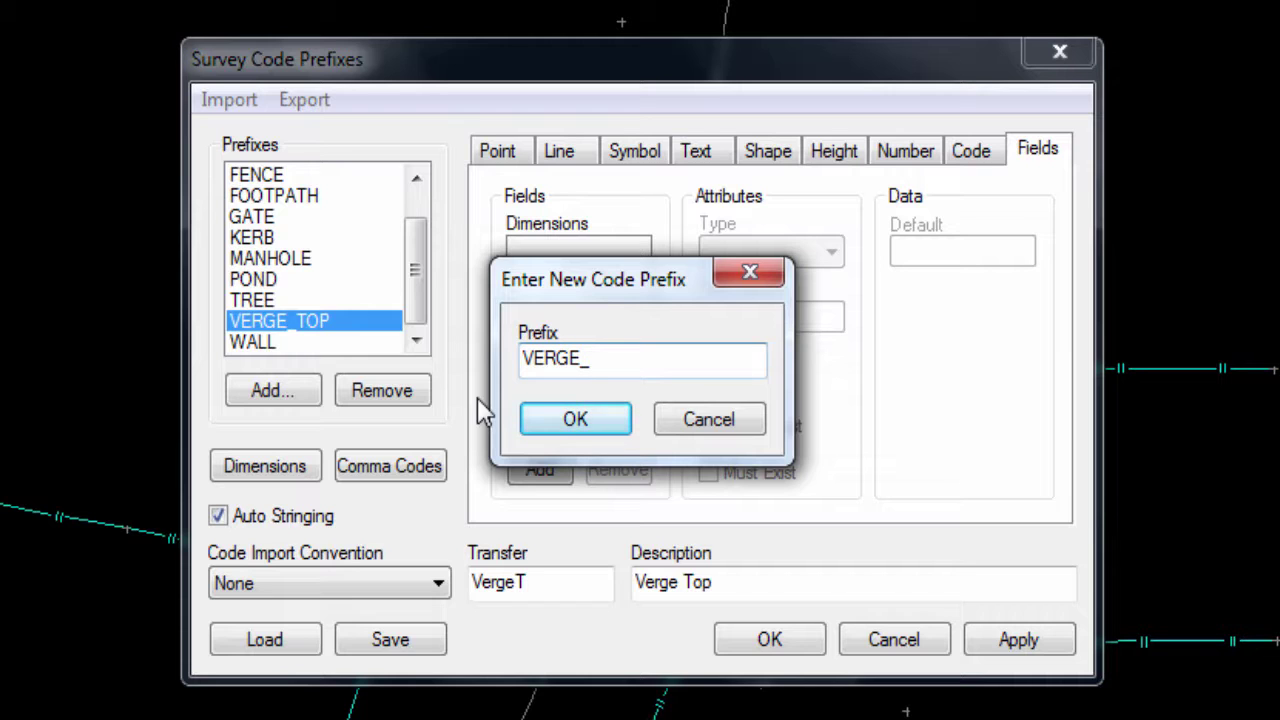
pyautogui.write('BOTTOM')
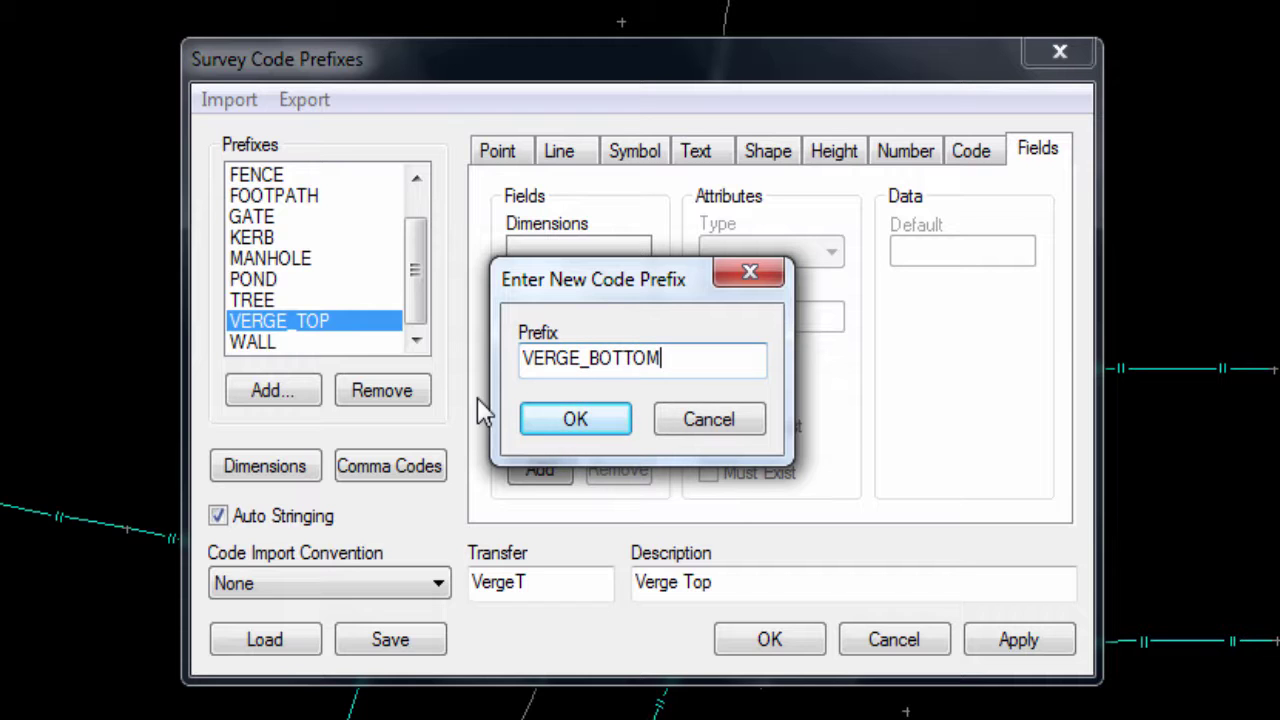
pyautogui.click(596, 420)
pyautogui.click(557, 582)
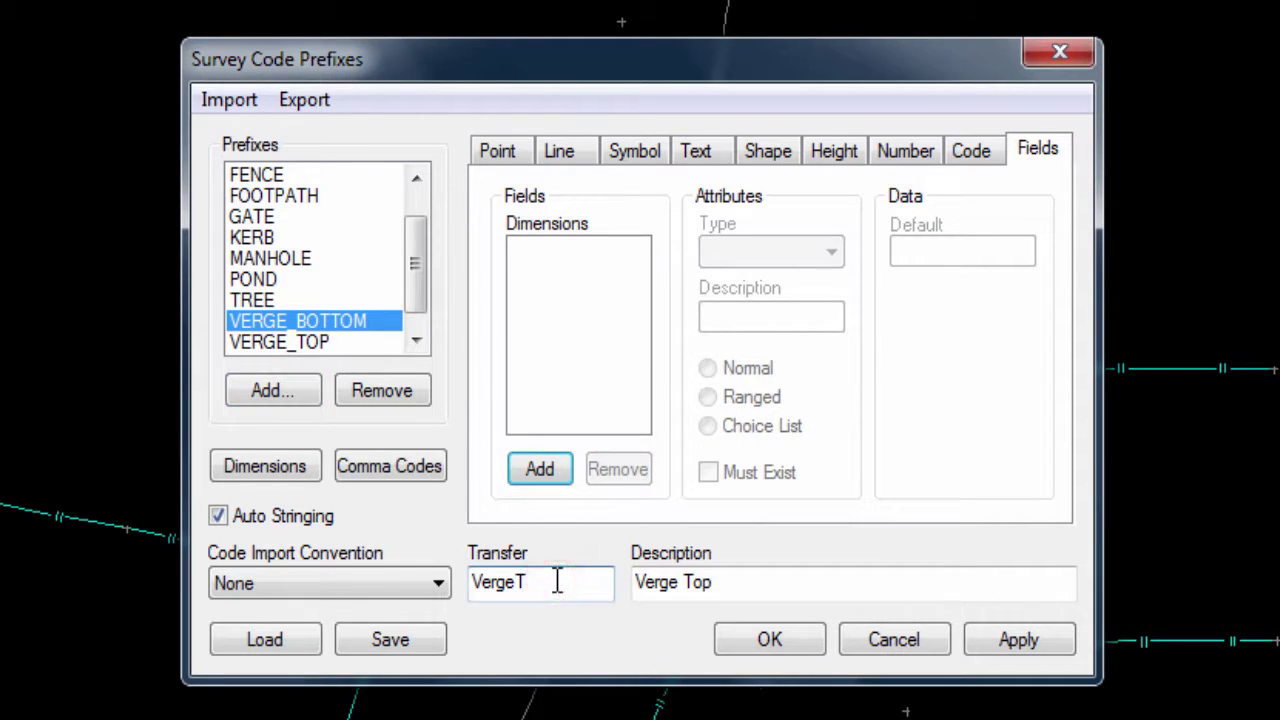
pyautogui.click(735, 591)
pyautogui.press('BackSpace')
pyautogui.press('BackSpace')
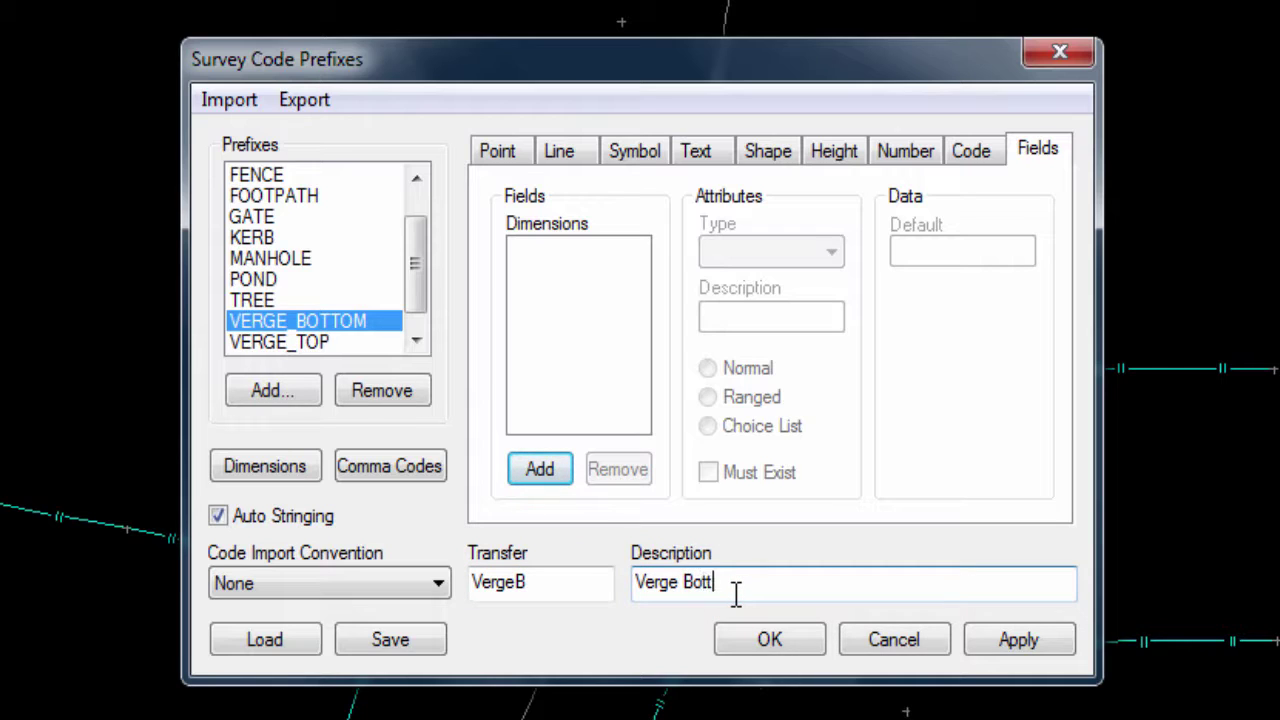
pyautogui.click(771, 638)
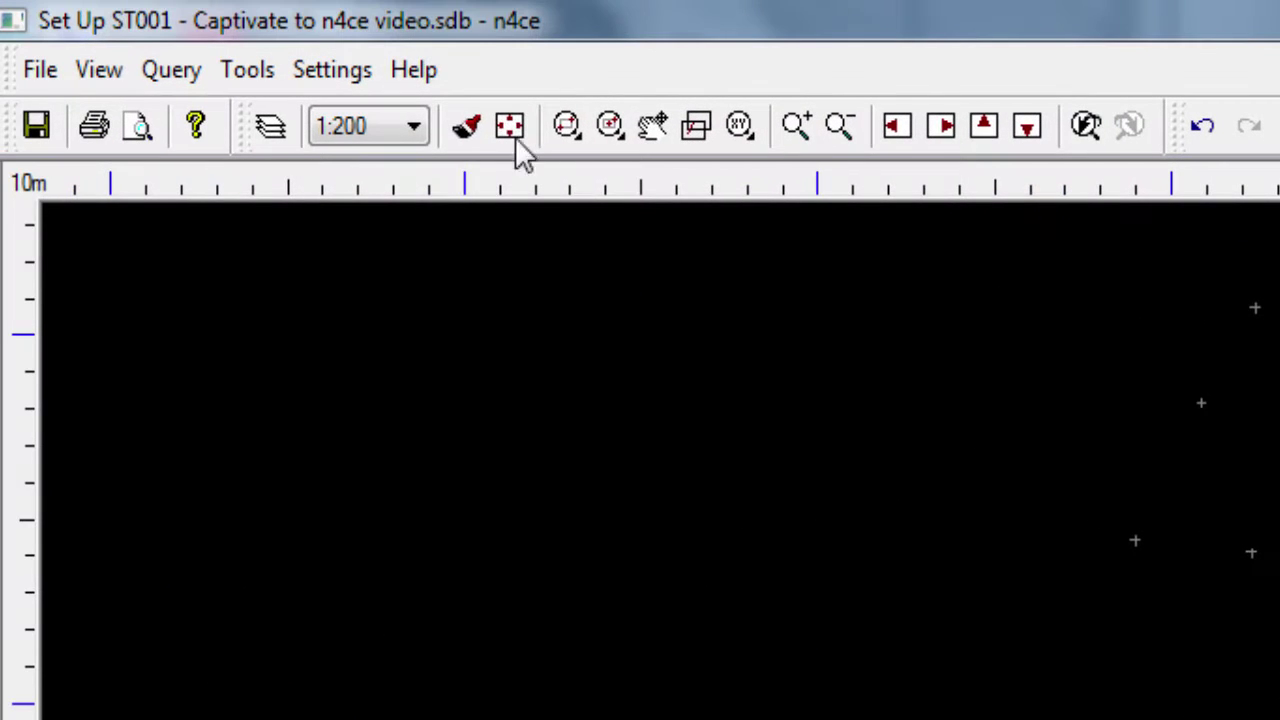
# Redraw the survey and zoom into the oak tree and its 'Tree: Oak, Height: 12m' label.
pyautogui.click(463, 128)
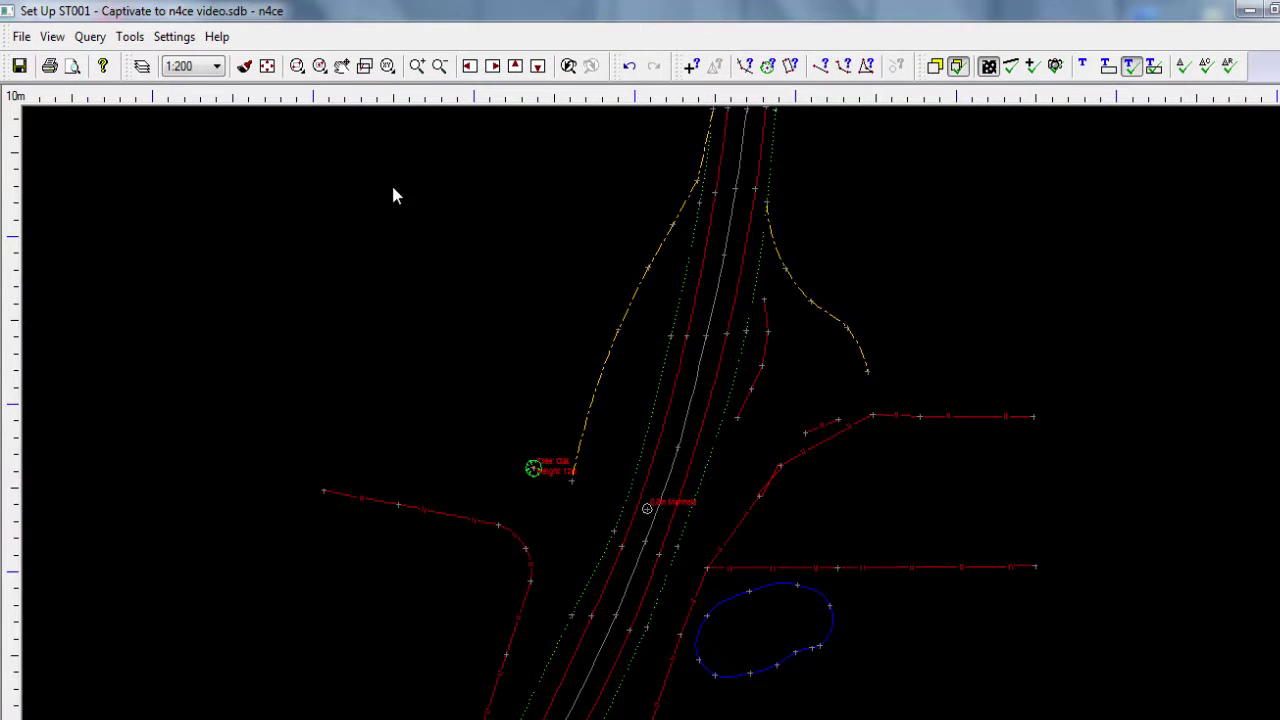
pyautogui.click(297, 66)
pyautogui.click(494, 421)
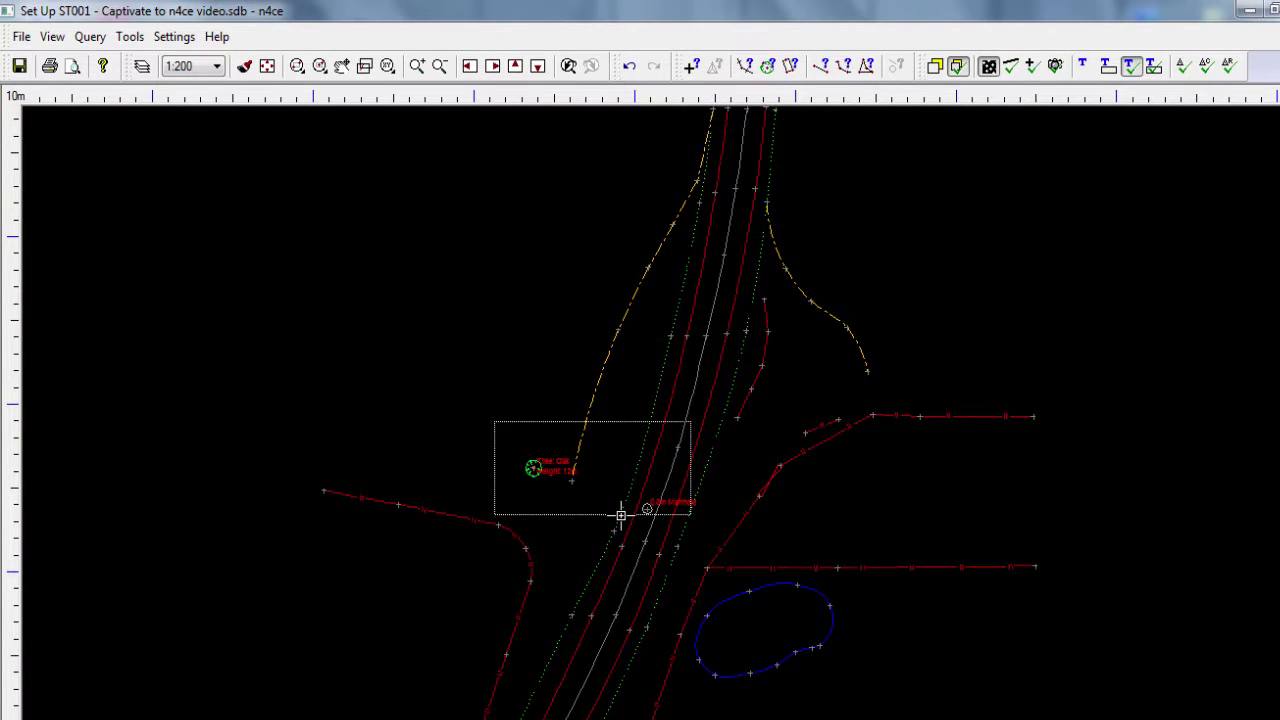
pyautogui.click(621, 515)
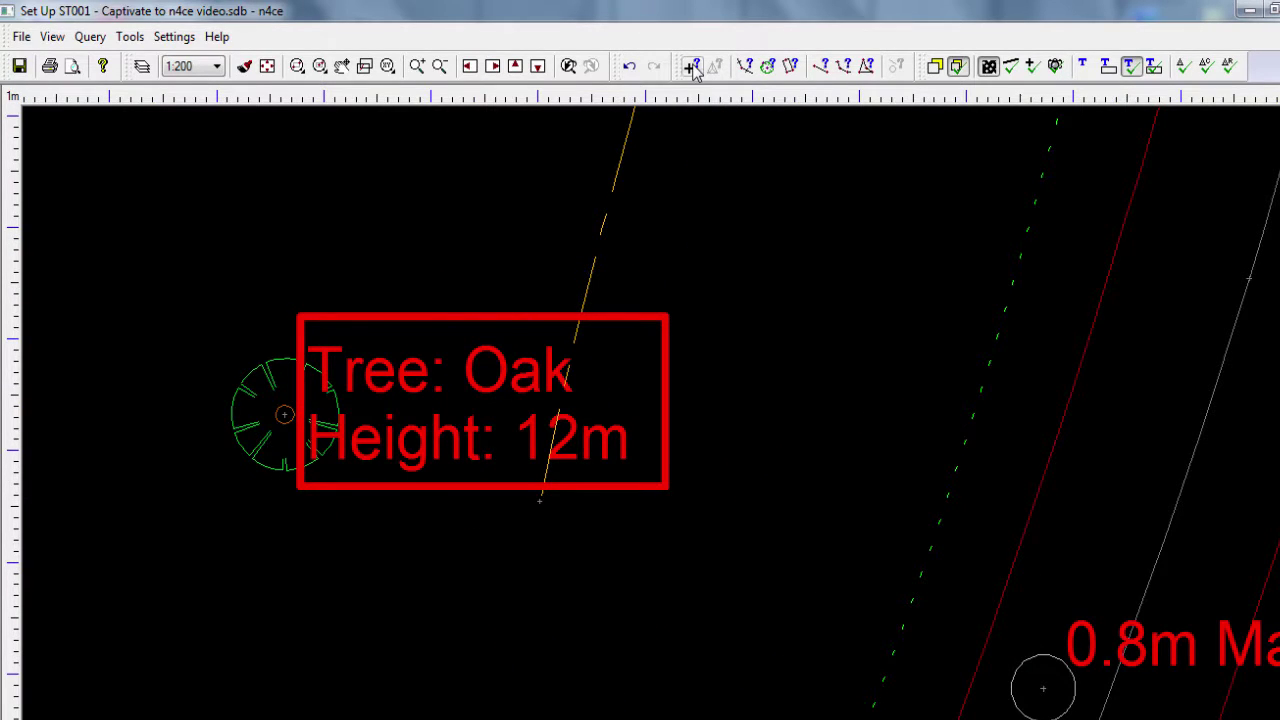
pyautogui.click(692, 66)
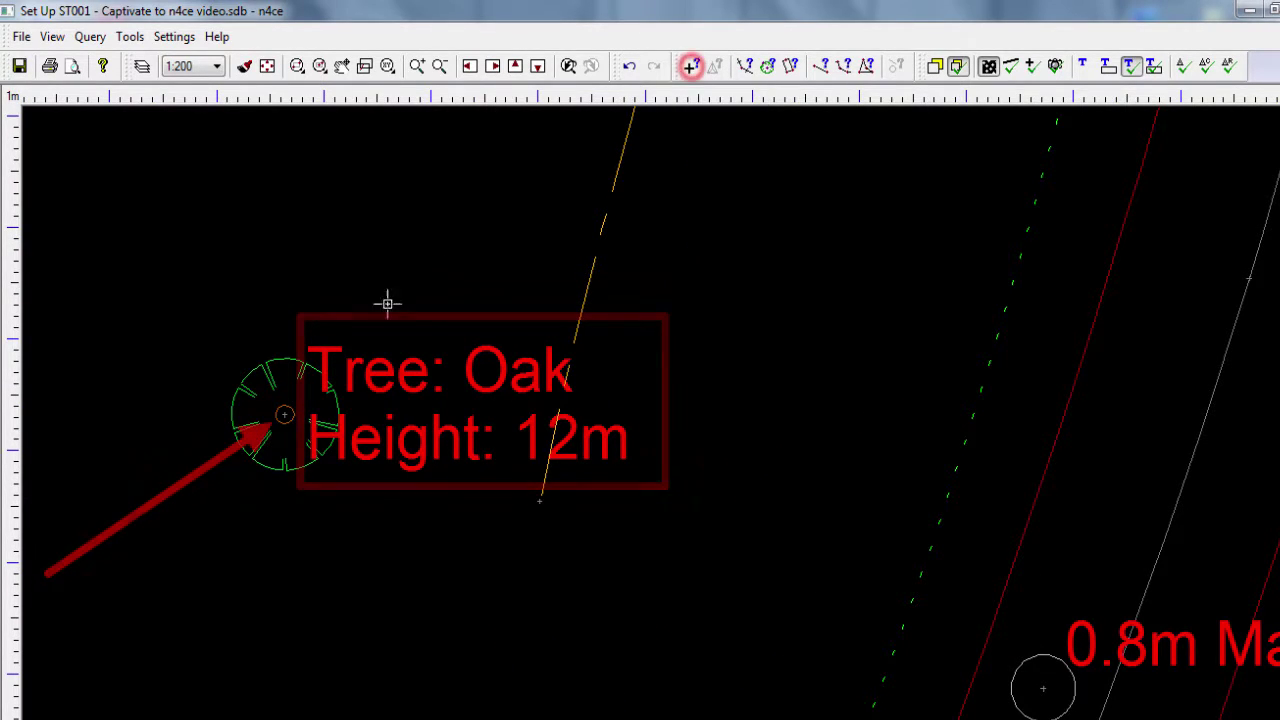
# Replace the TREE code's label text for point TPS0044 with 'My Tree'.
pyautogui.click(285, 412)
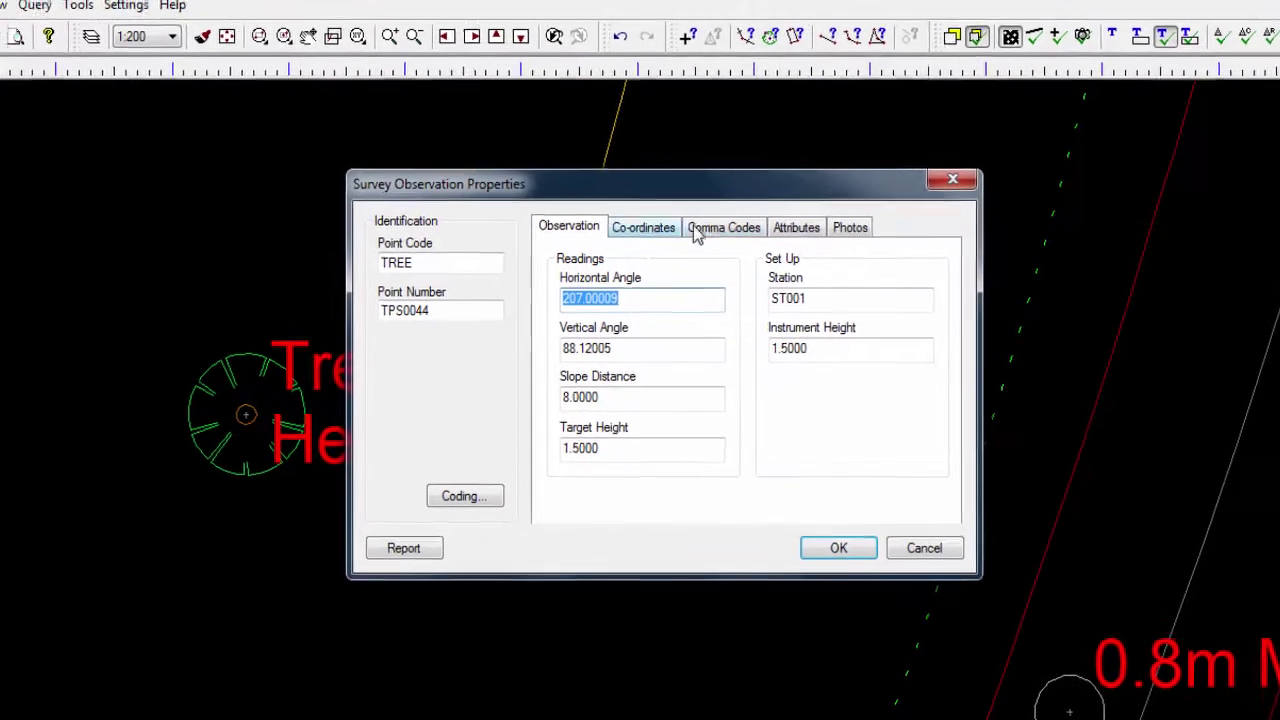
pyautogui.click(805, 188)
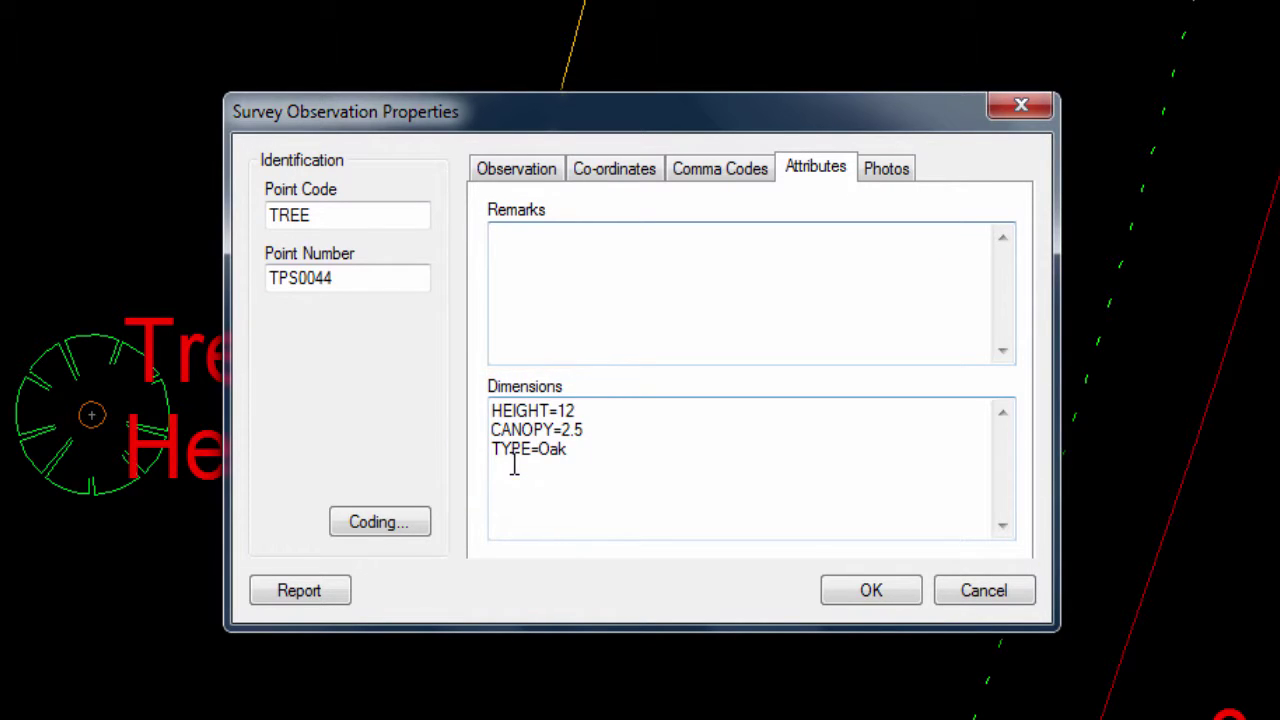
pyautogui.click(367, 524)
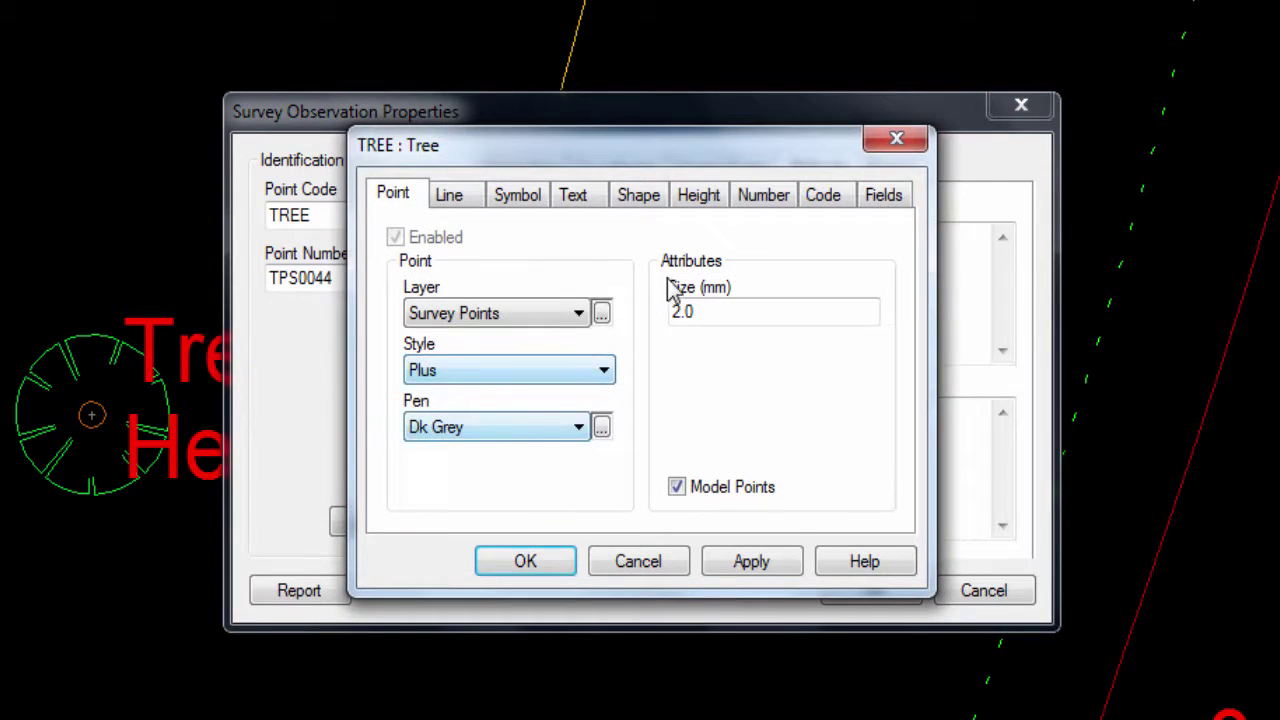
pyautogui.click(592, 196)
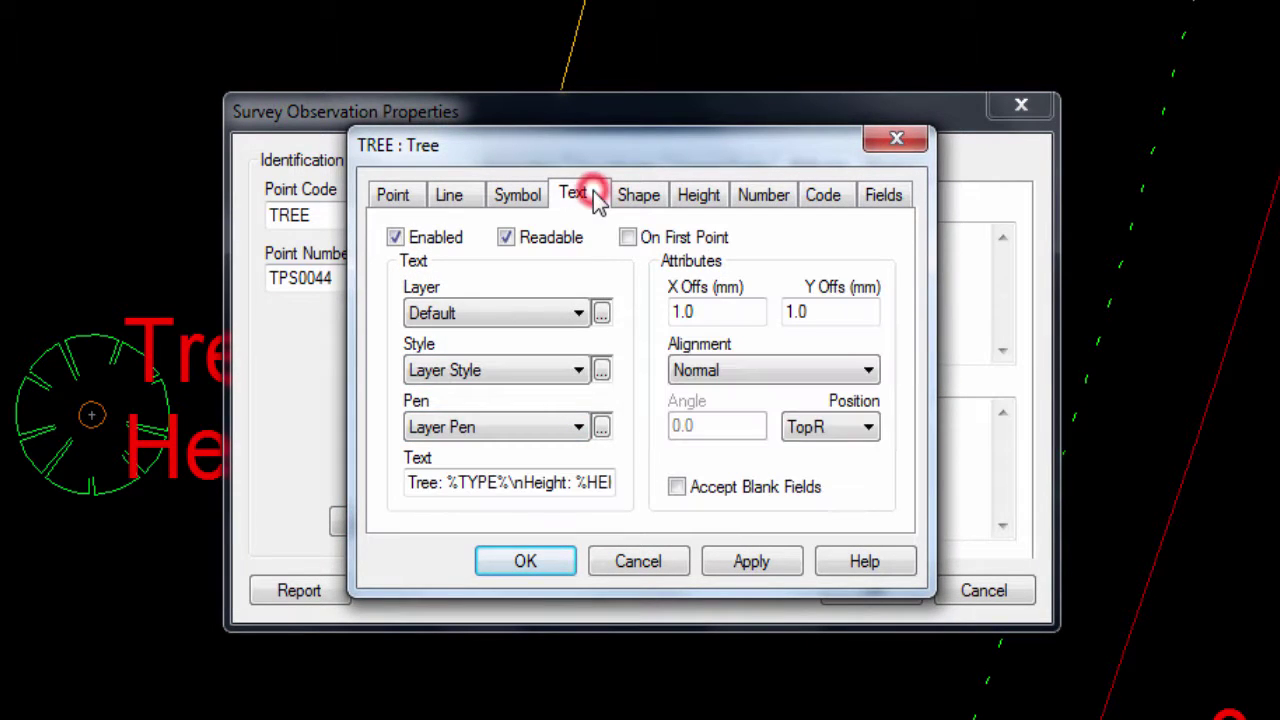
pyautogui.click(465, 485)
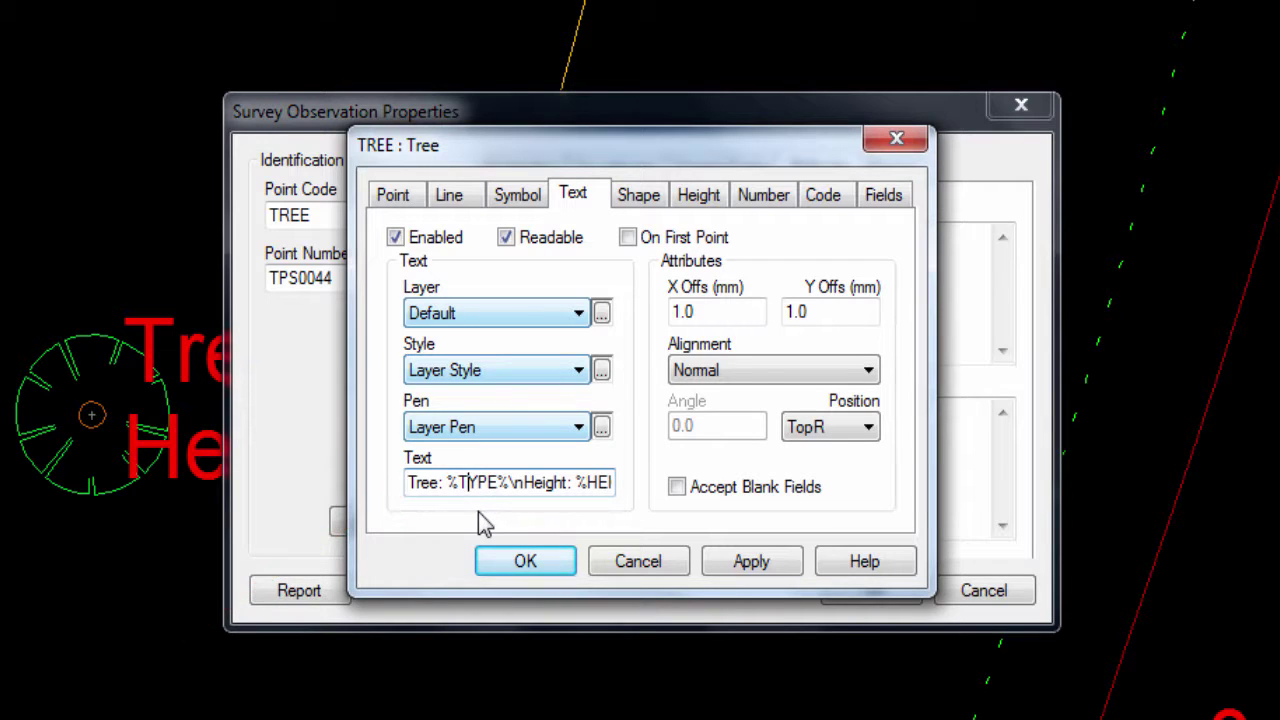
pyautogui.press('End')
pyautogui.press('BackSpace')
pyautogui.press('BackSpace')
pyautogui.press('BackSpace')
pyautogui.press('BackSpace')
pyautogui.press('BackSpace')
pyautogui.press('BackSpace')
pyautogui.press('BackSpace')
pyautogui.press('BackSpace')
pyautogui.press('BackSpace')
pyautogui.press('BackSpace')
pyautogui.press('BackSpace')
pyautogui.press('BackSpace')
pyautogui.press('BackSpace')
pyautogui.press('BackSpace')
pyautogui.press('BackSpace')
pyautogui.press('BackSpace')
pyautogui.press('BackSpace')
pyautogui.press('BackSpace')
pyautogui.press('BackSpace')
pyautogui.press('BackSpace')
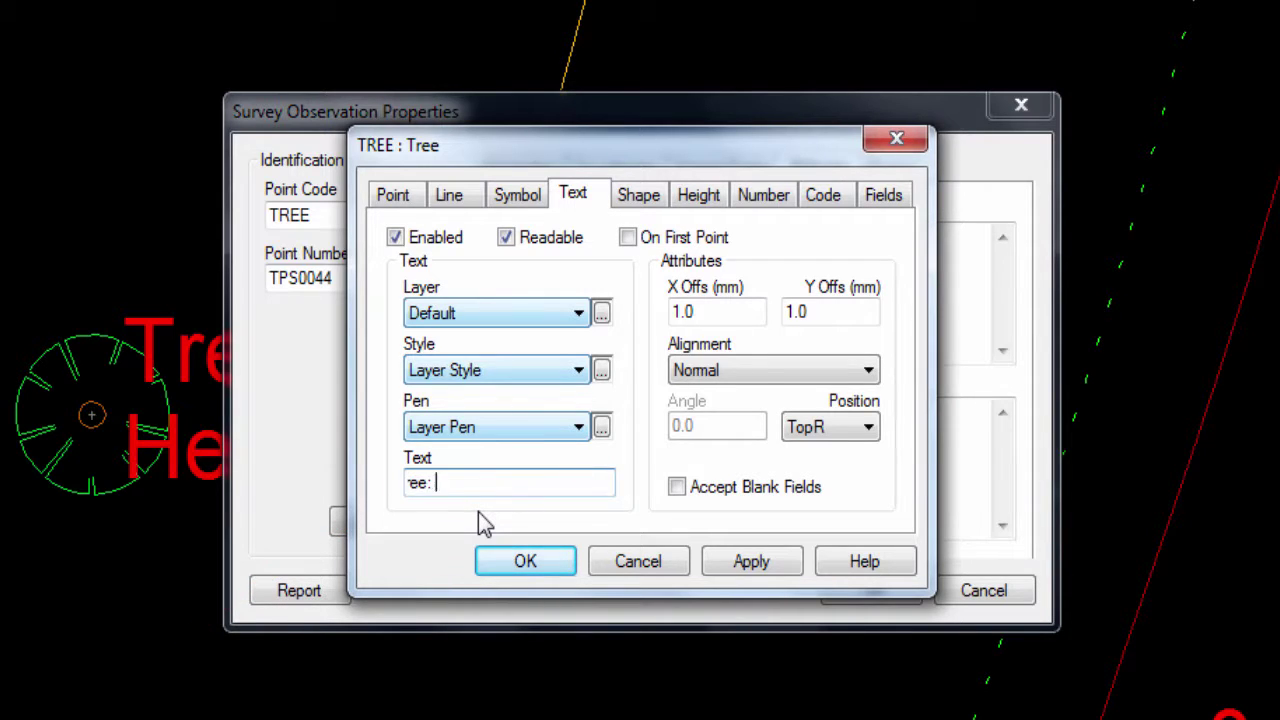
pyautogui.write('My Tree')
pyautogui.click(548, 562)
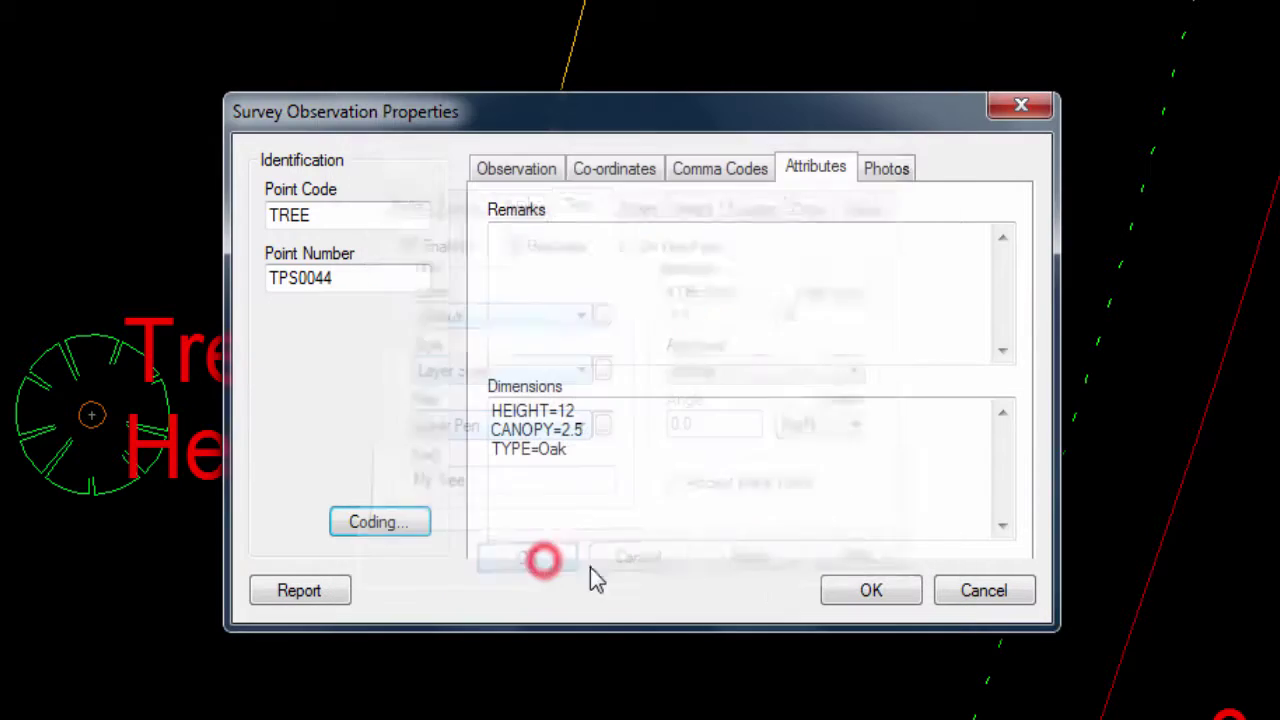
pyautogui.click(866, 589)
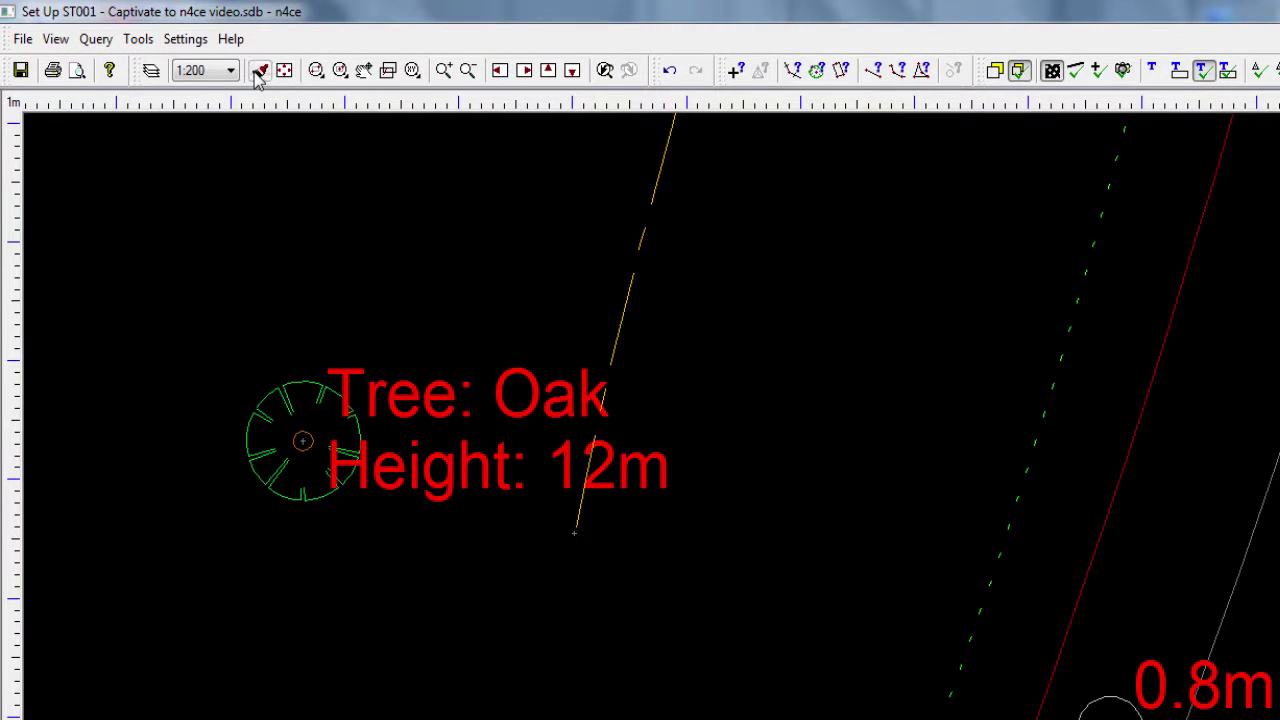
# Append '%HEIGHT%m tall' to the TREE code's label text.
pyautogui.click(260, 70)
pyautogui.click(736, 70)
pyautogui.click(300, 440)
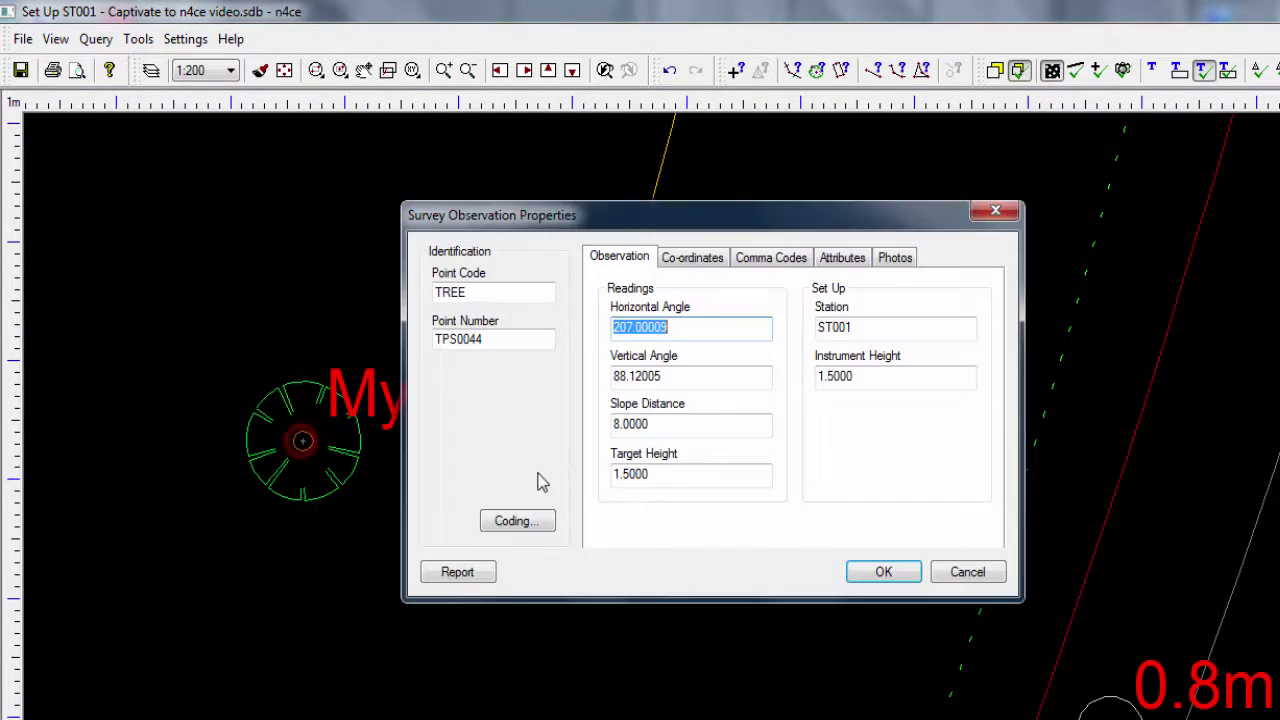
pyautogui.click(516, 522)
pyautogui.click(661, 277)
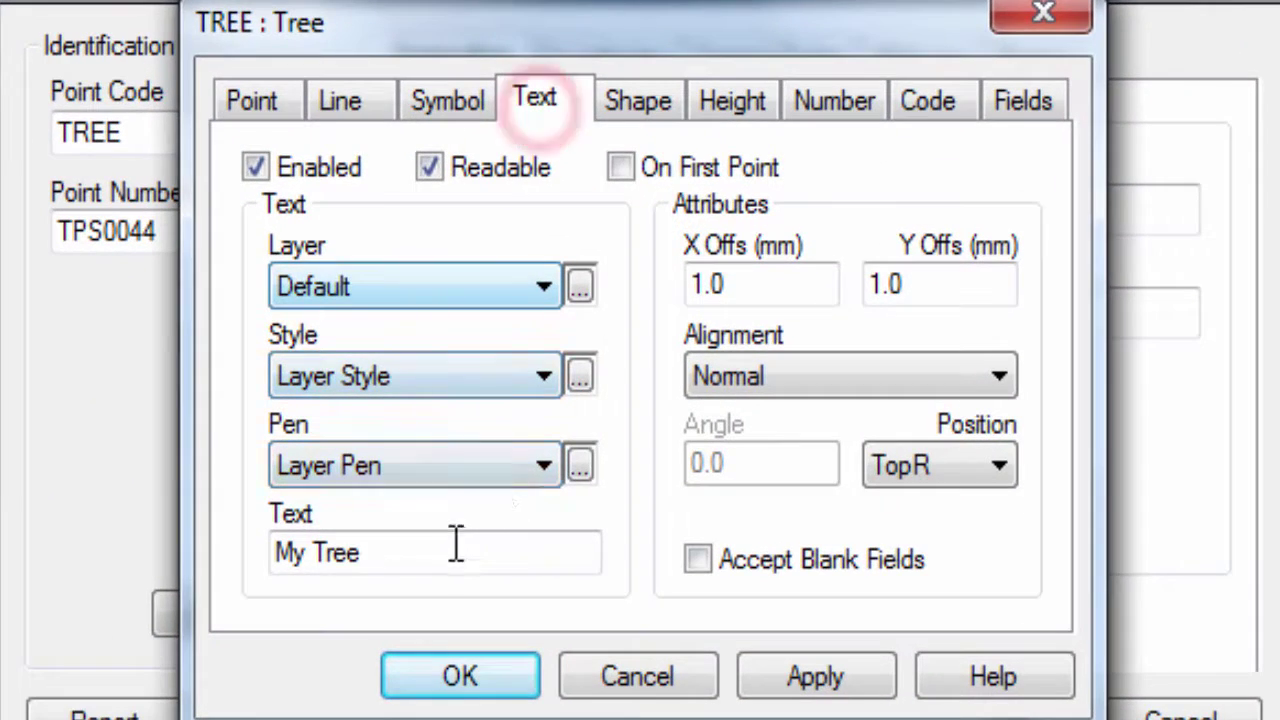
pyautogui.click(456, 549)
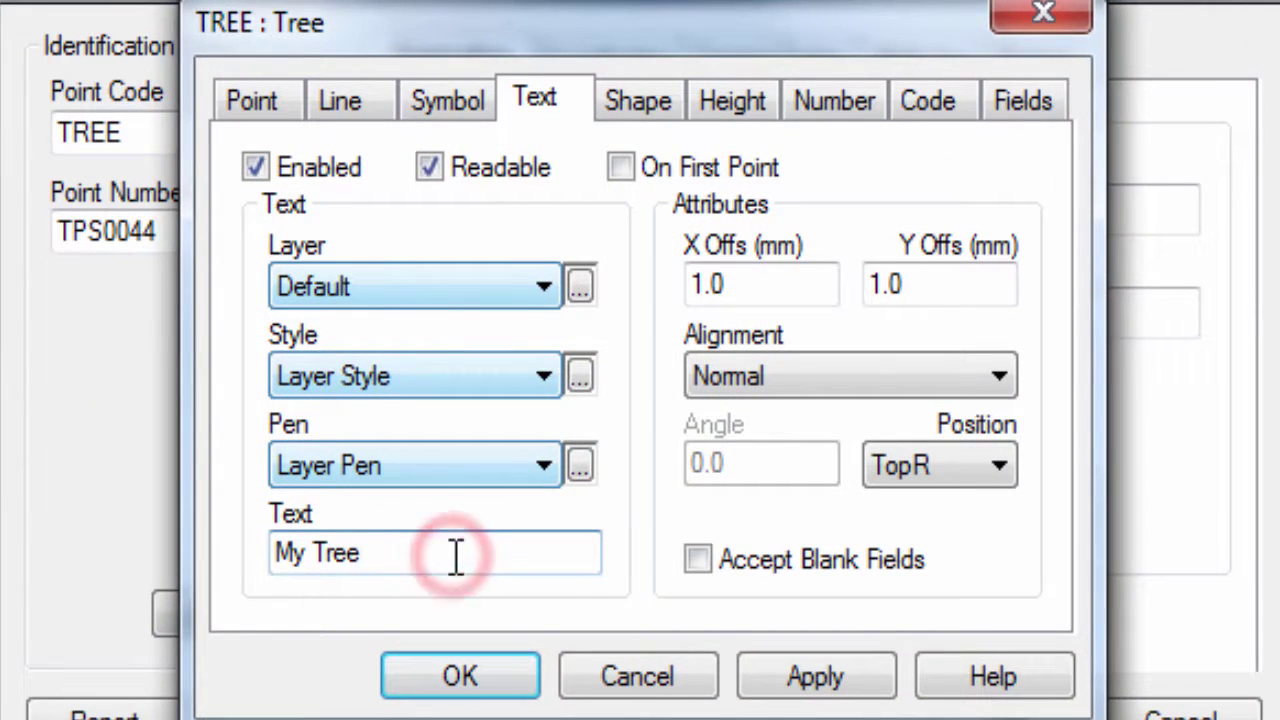
pyautogui.write('%')
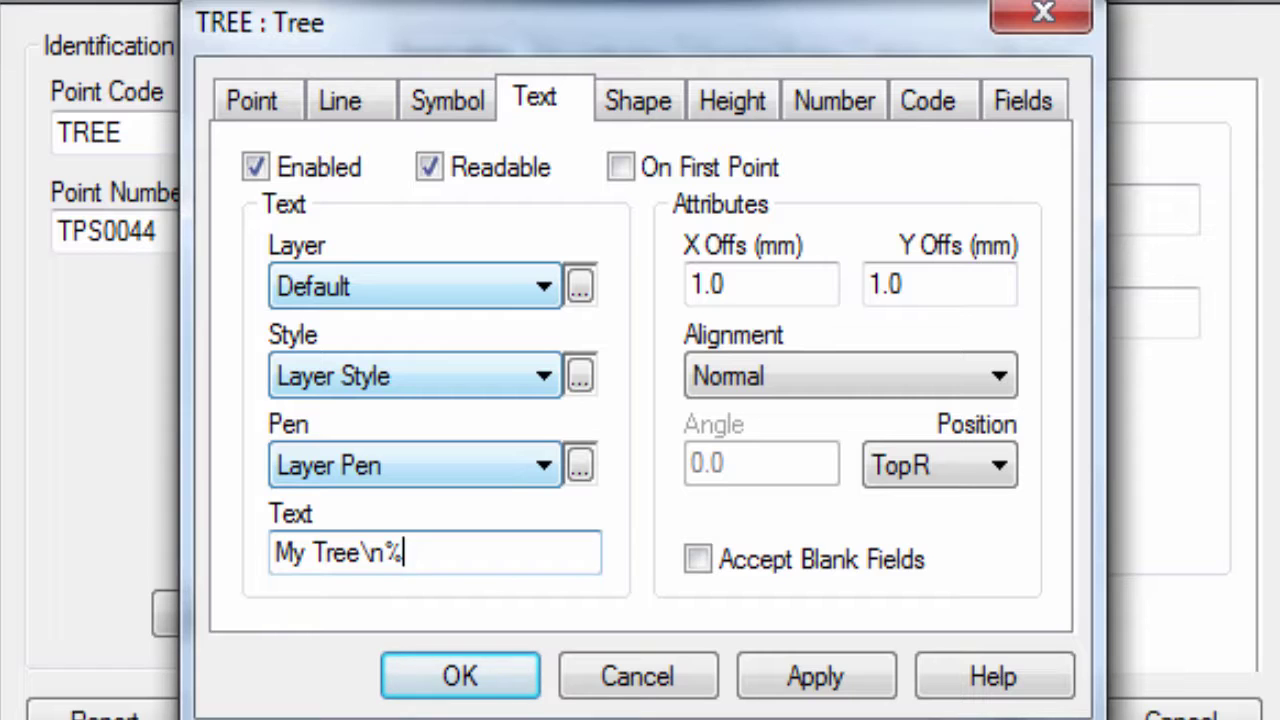
pyautogui.write('HEIGHT%')
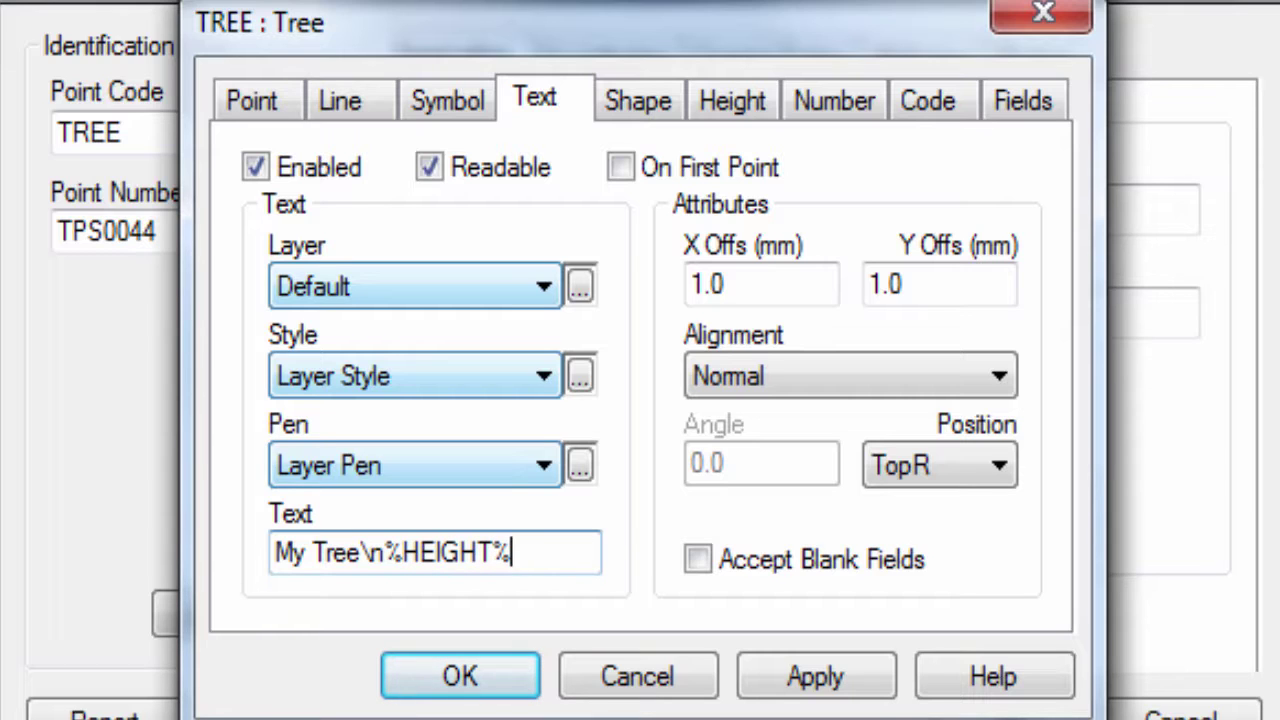
pyautogui.write('m tall')
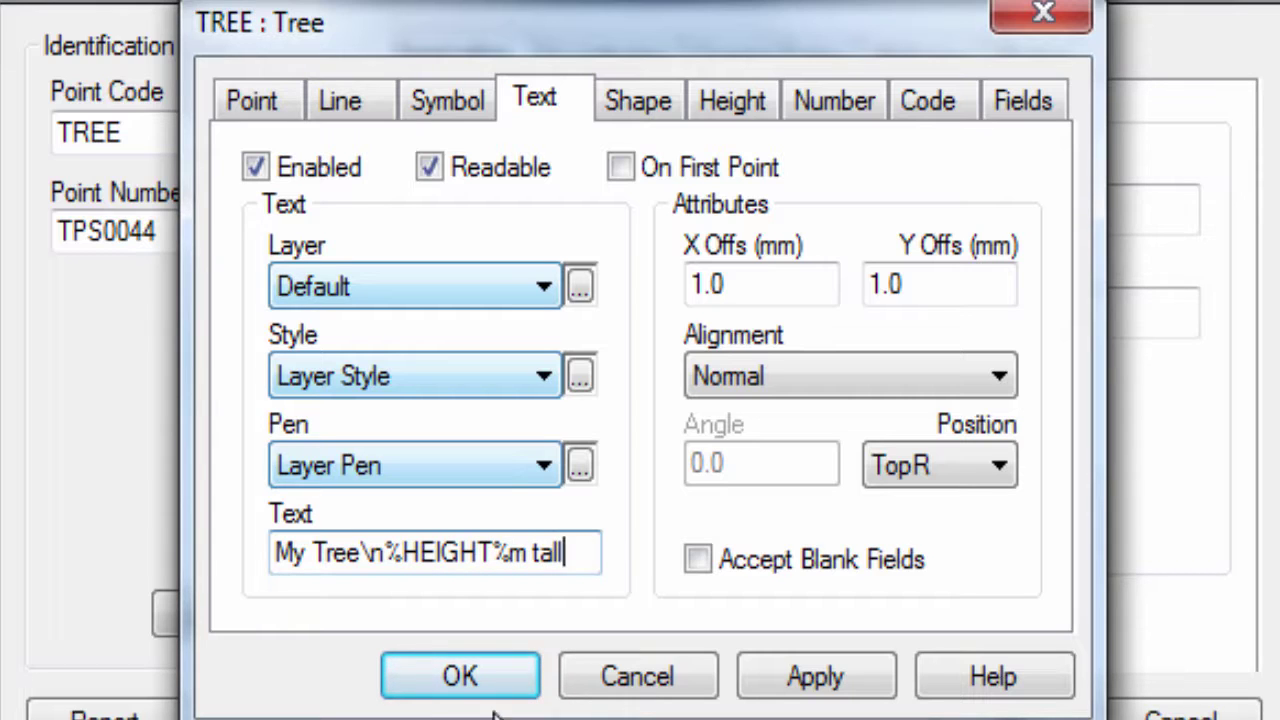
# Insert %TYPE% before 'Tree' and redraw so the label reads 'My Oak Tree 12m tall'.
pyautogui.click(309, 553)
pyautogui.write('%TYPE%')
pyautogui.click(463, 676)
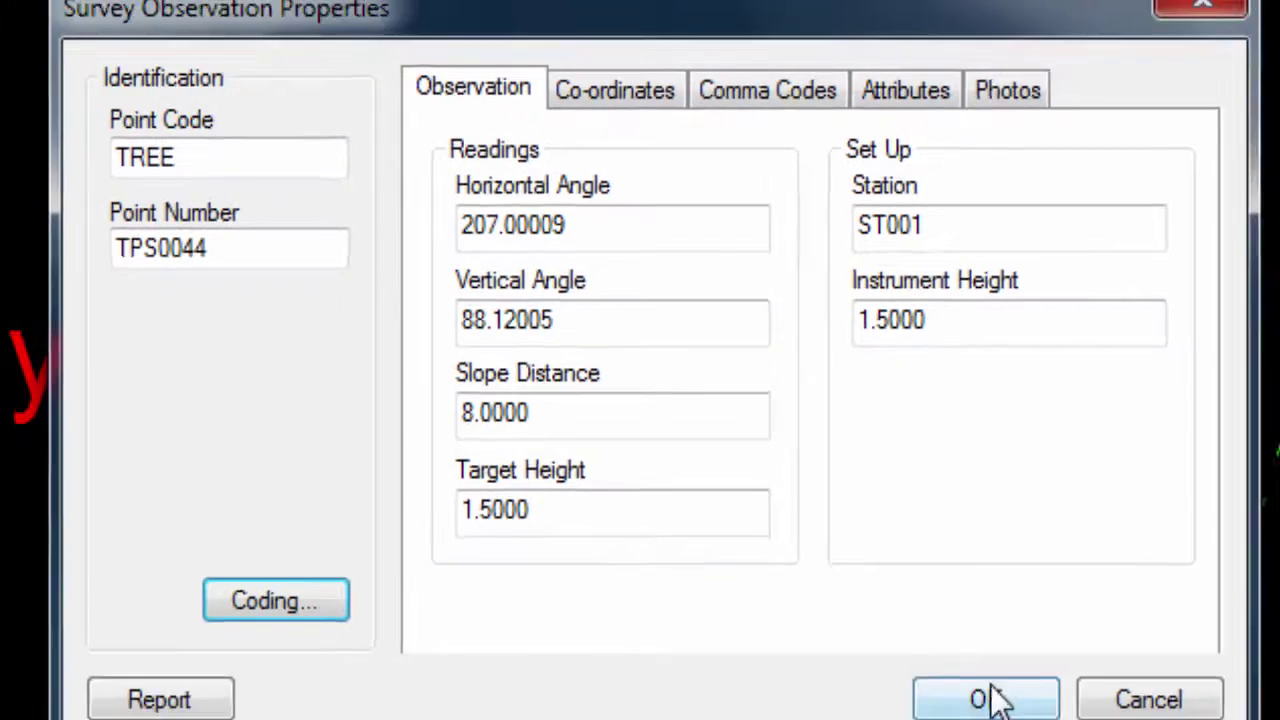
pyautogui.click(1005, 715)
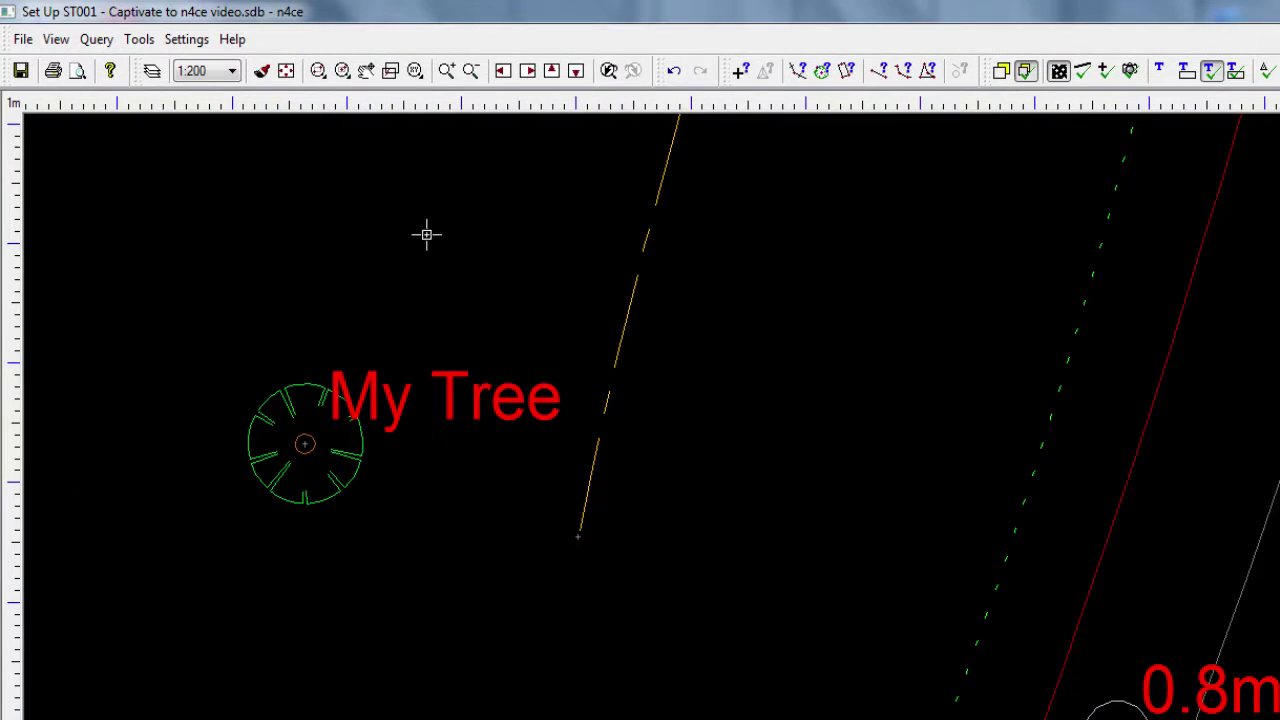
pyautogui.click(260, 70)
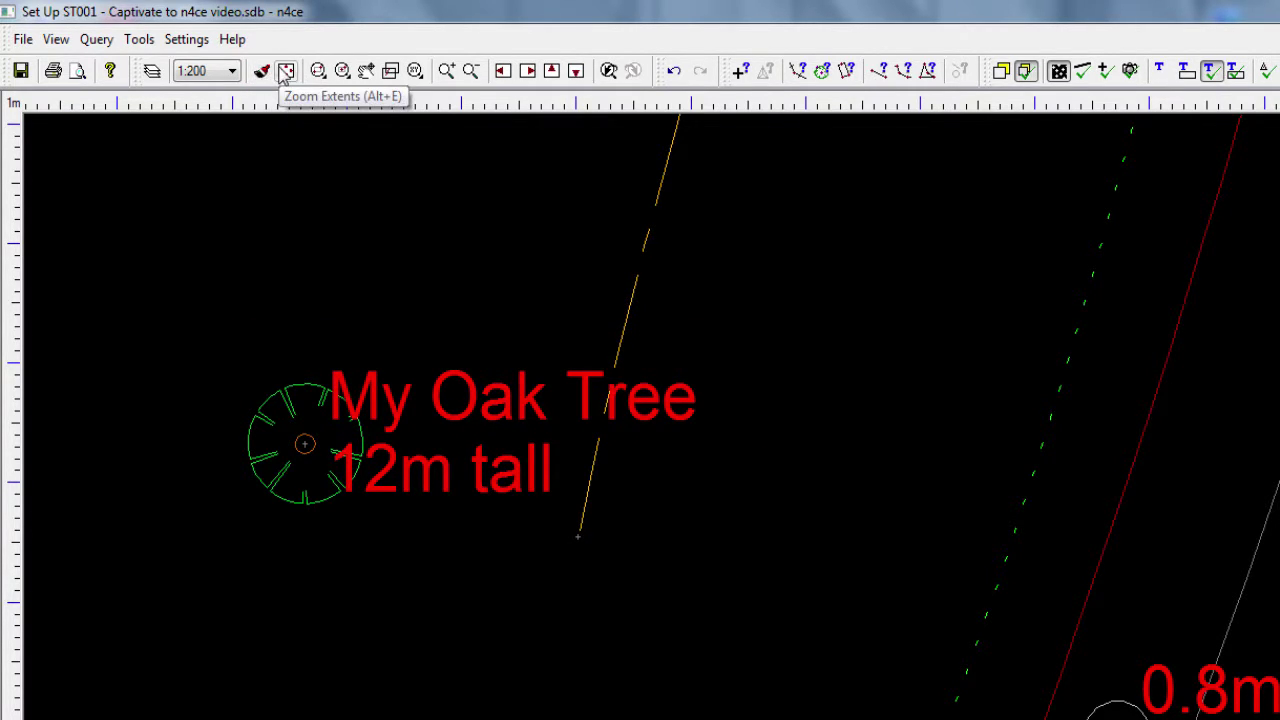
pyautogui.click(285, 70)
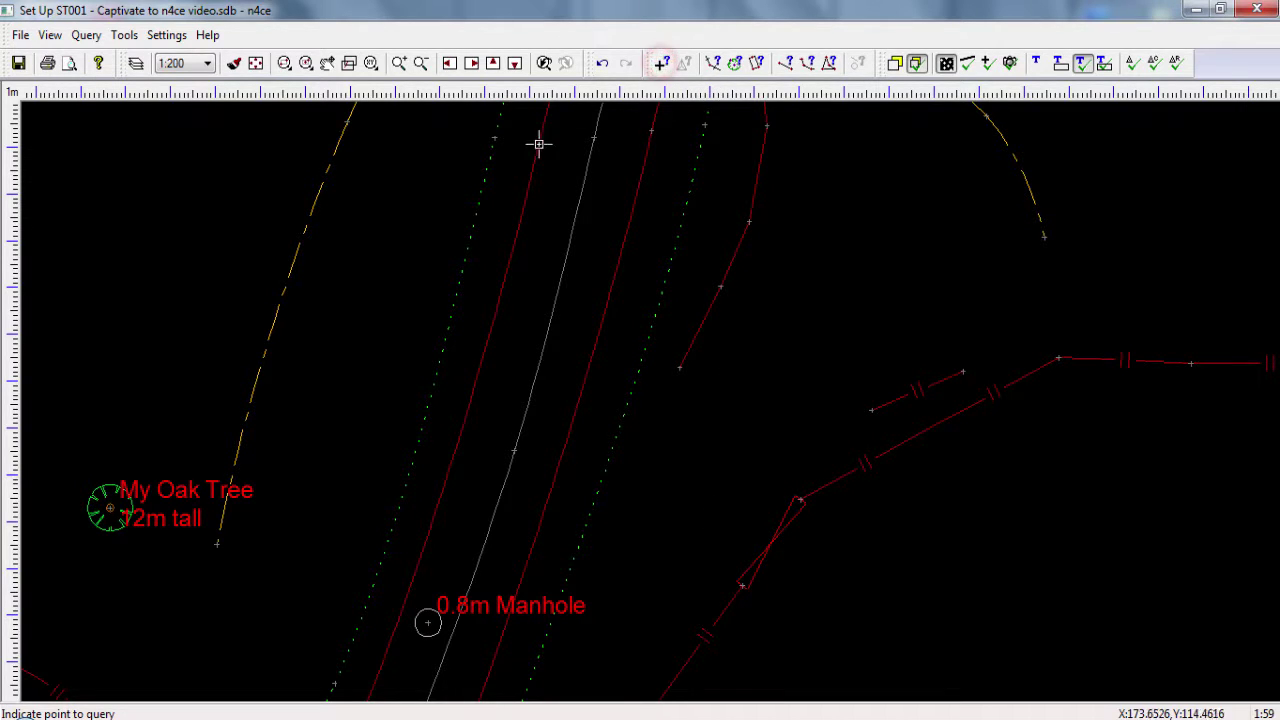
# Review the TREE code's 1 Pt Scaled symbol and S scale field, then view the tree's attributes.
pyautogui.click(118, 510)
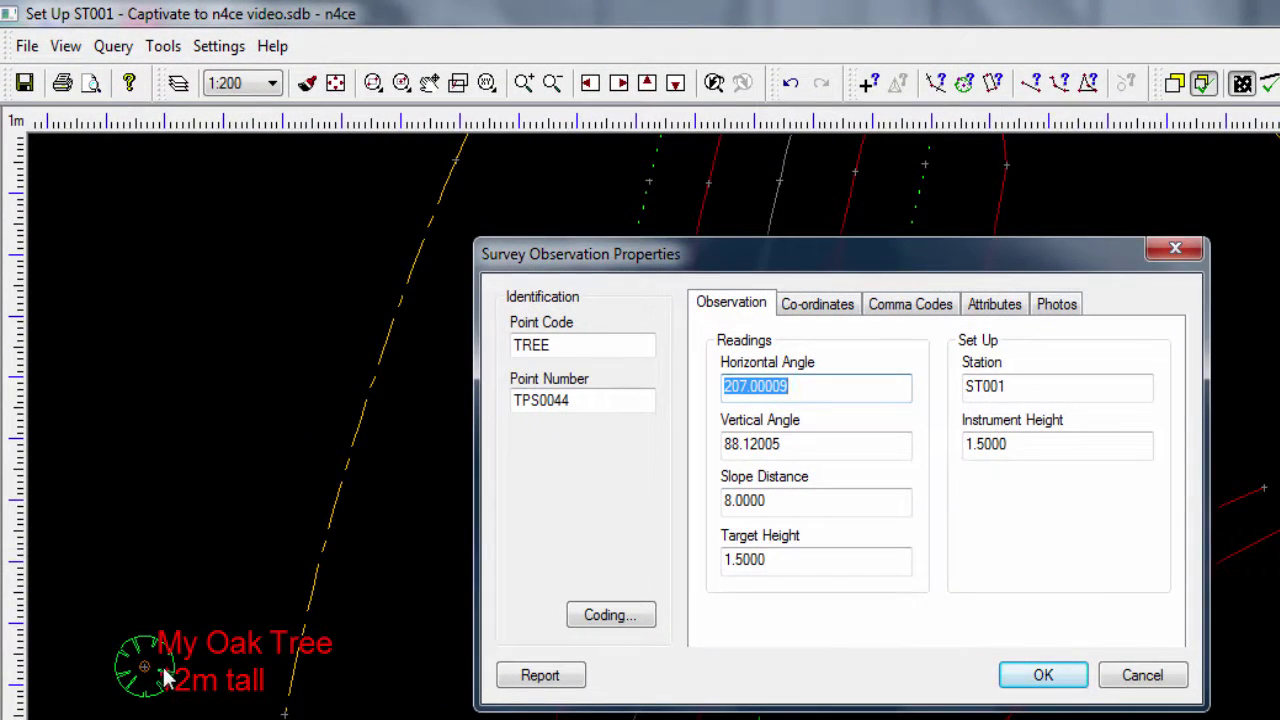
pyautogui.click(611, 615)
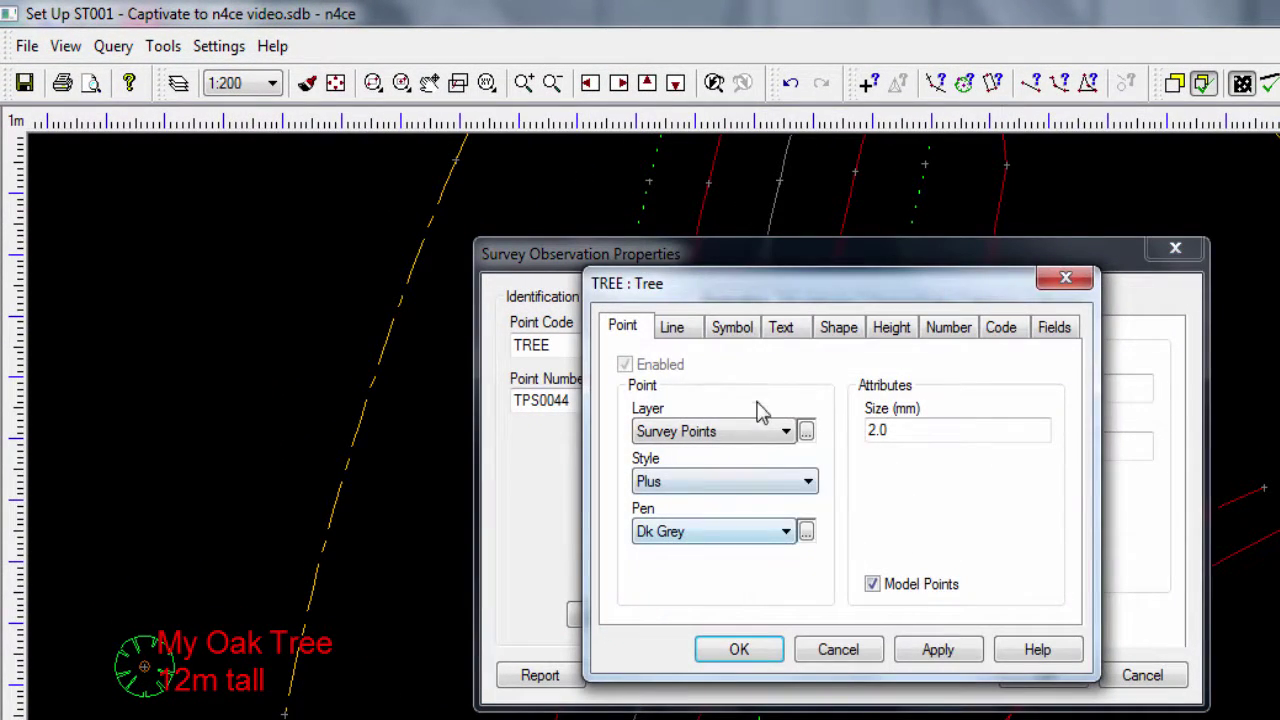
pyautogui.click(750, 327)
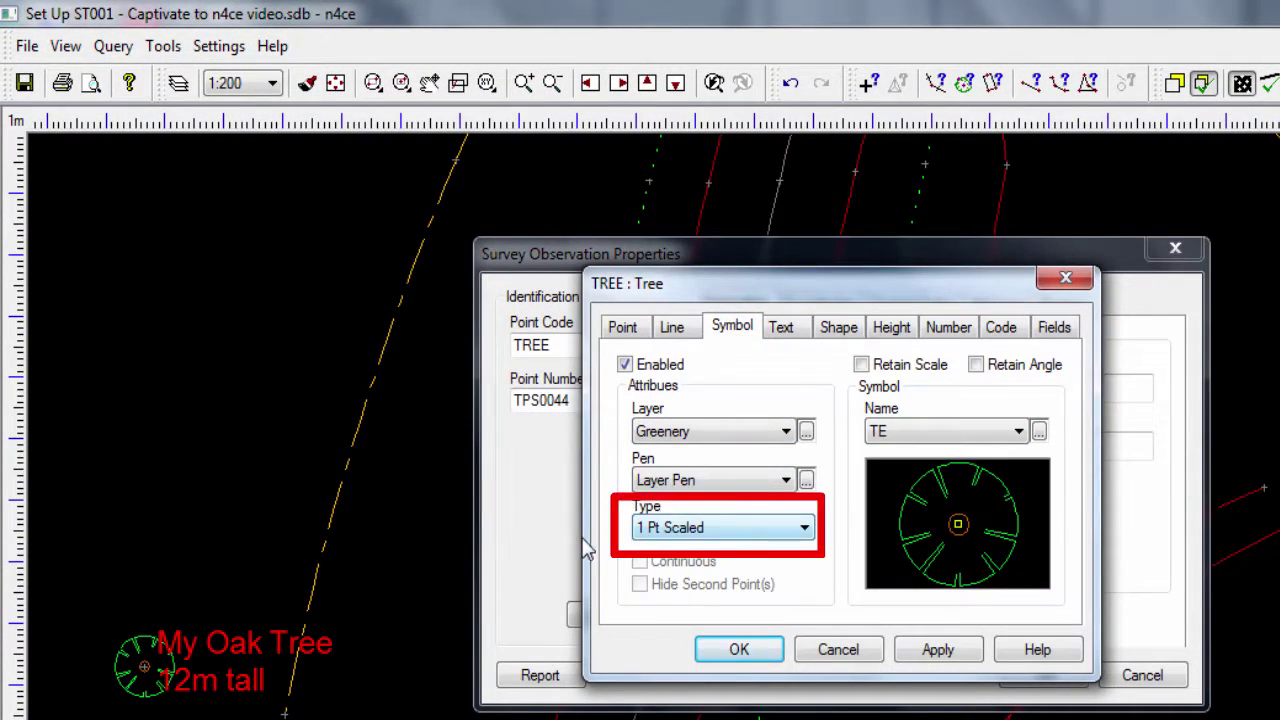
pyautogui.click(900, 430)
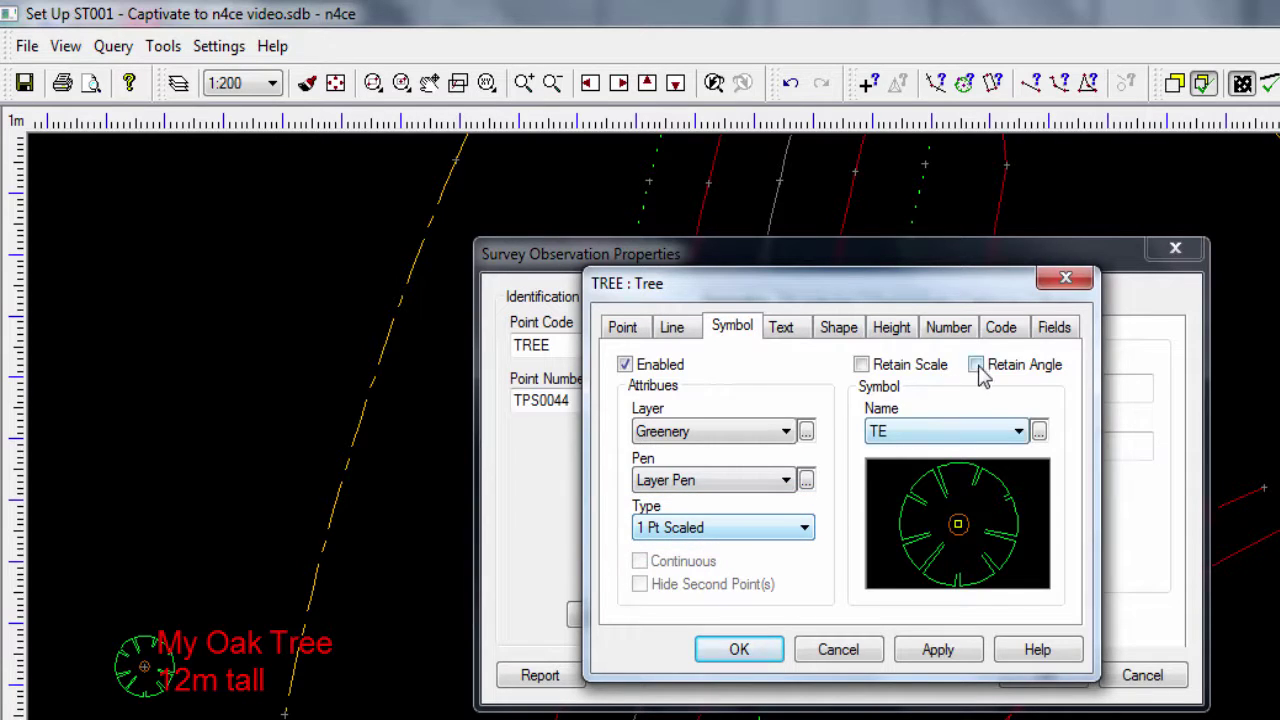
pyautogui.click(1052, 328)
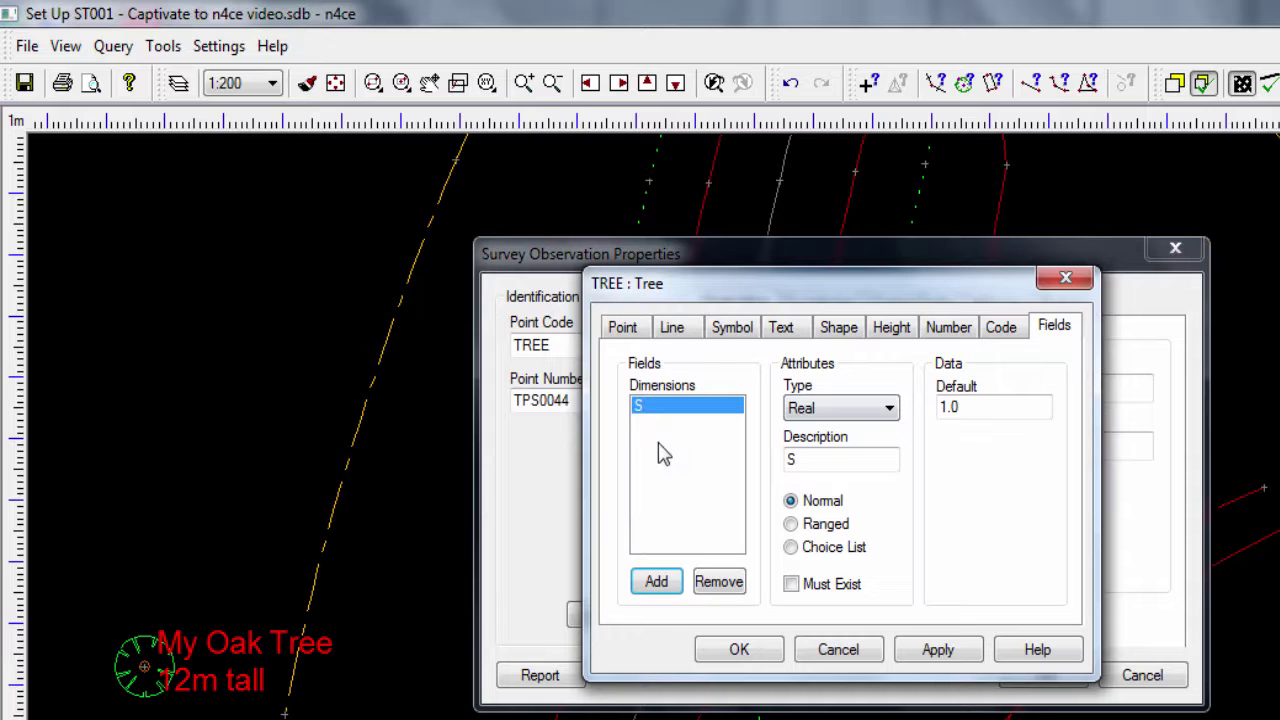
pyautogui.click(739, 649)
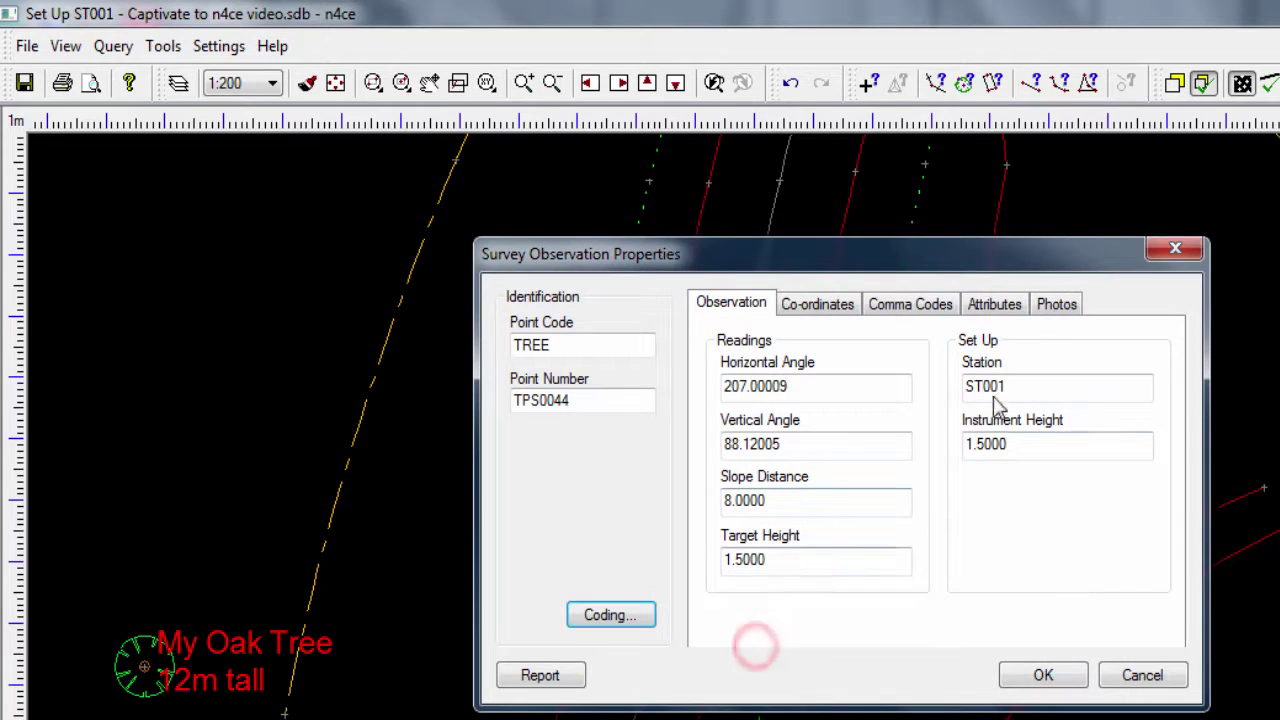
pyautogui.click(1000, 304)
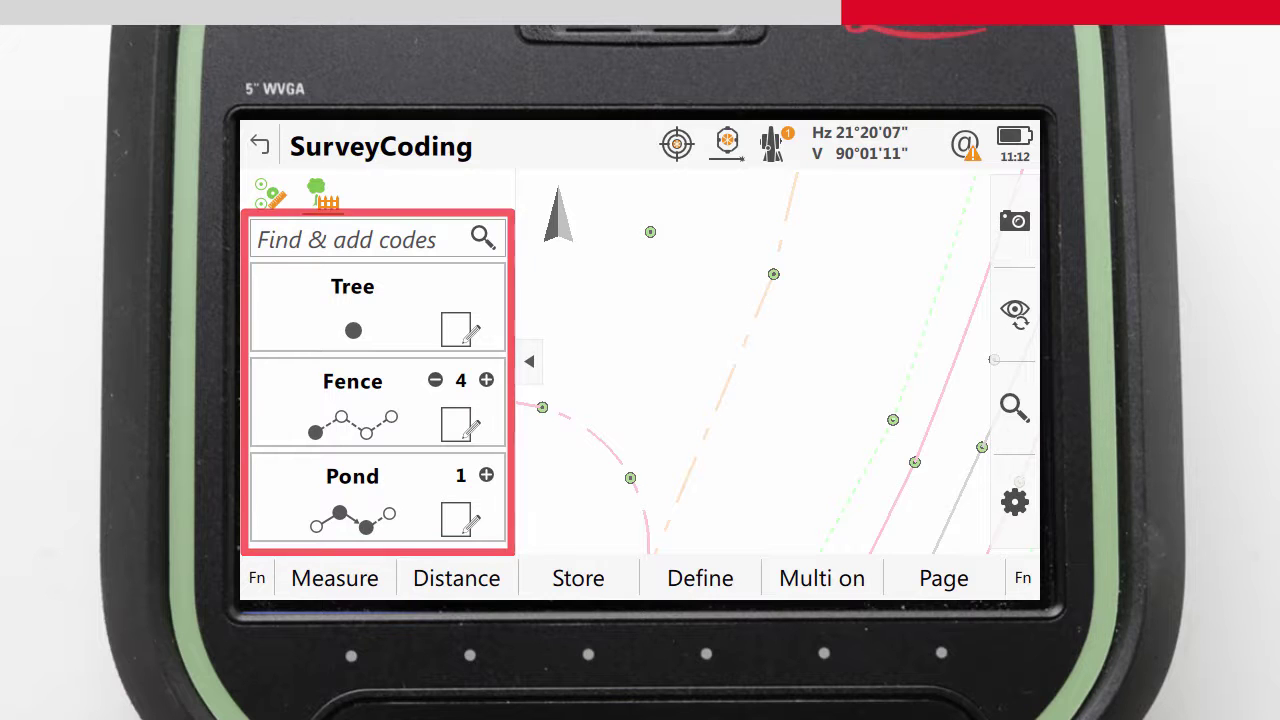
# Open the Enter Attributes screen for the Tree code in Captivate's SurveyCoding panel.
pyautogui.click(455, 330)
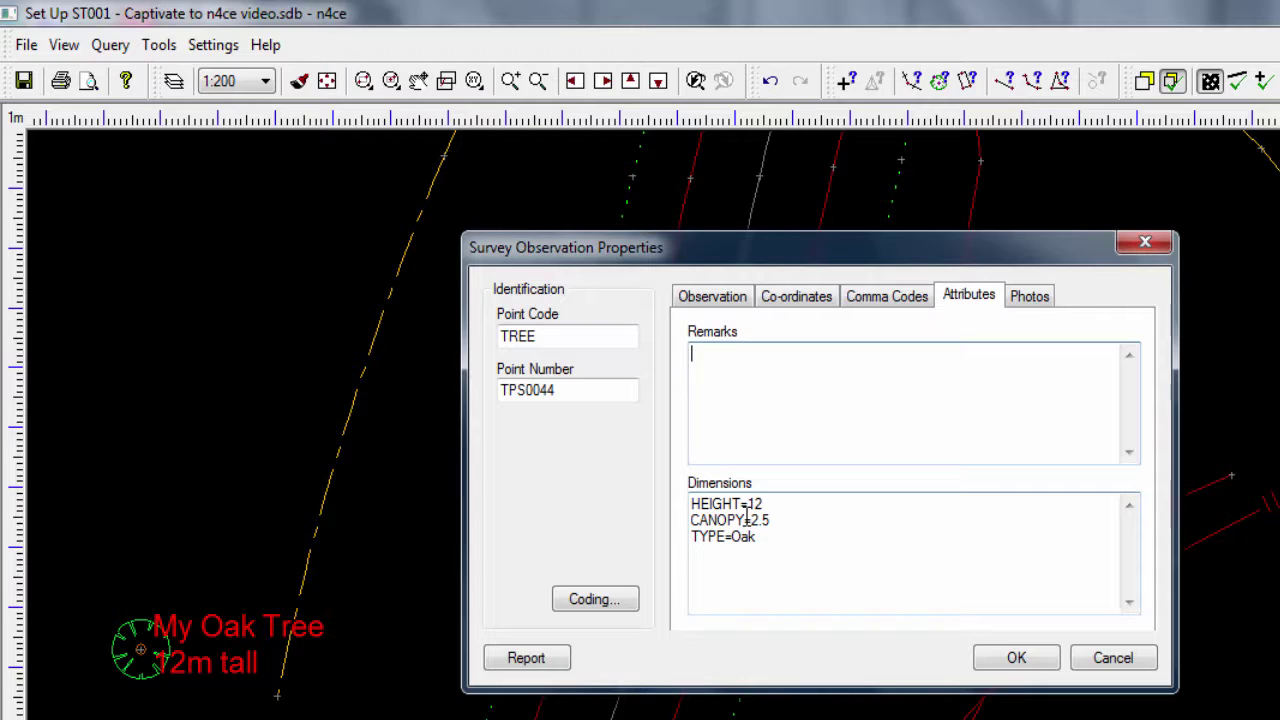
# Rename TPS0044's CANOPY attribute to S so the tree symbol scales by 2.5.
pyautogui.click(744, 517)
pyautogui.moveTo(745, 520); pyautogui.dragTo(688, 520)
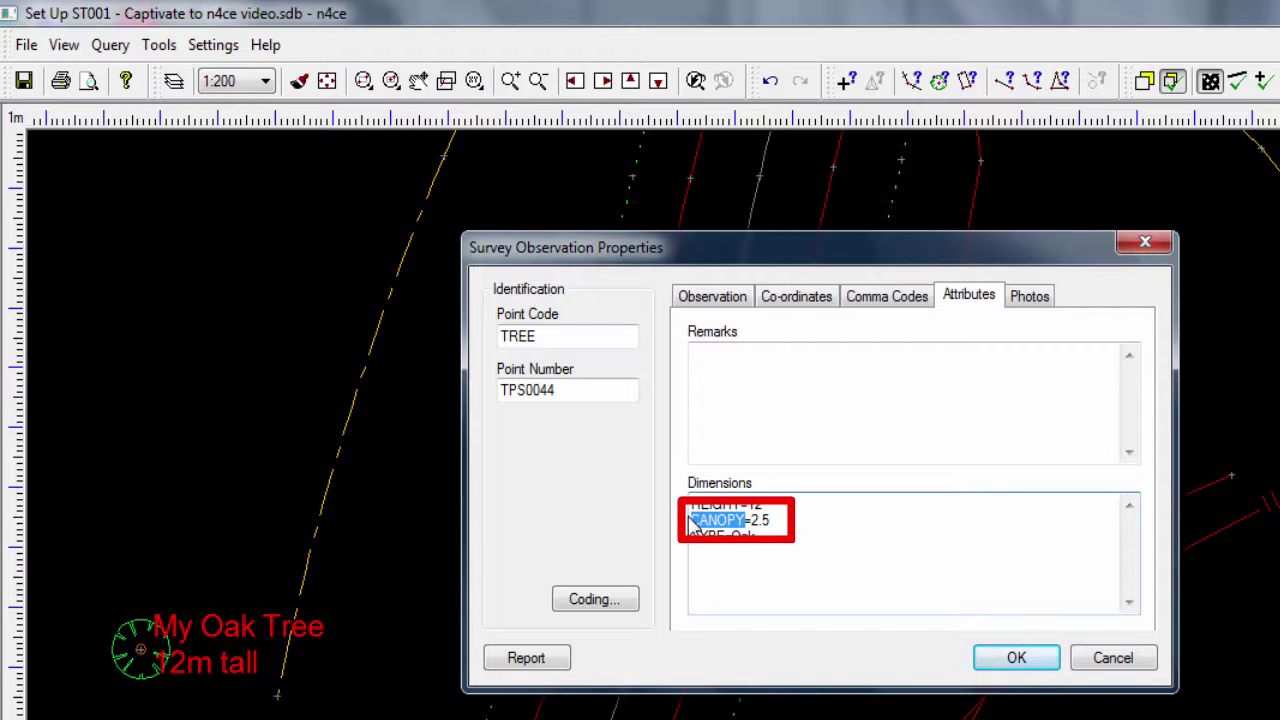
pyautogui.write('S')
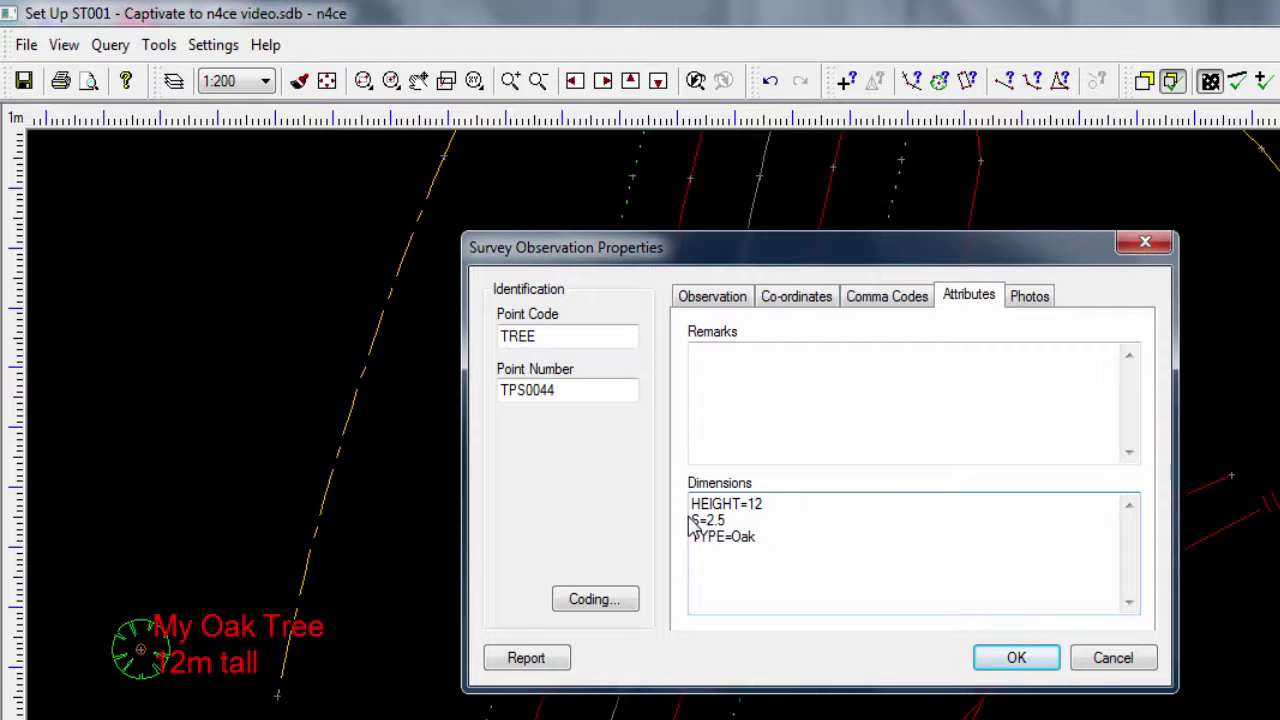
pyautogui.click(993, 655)
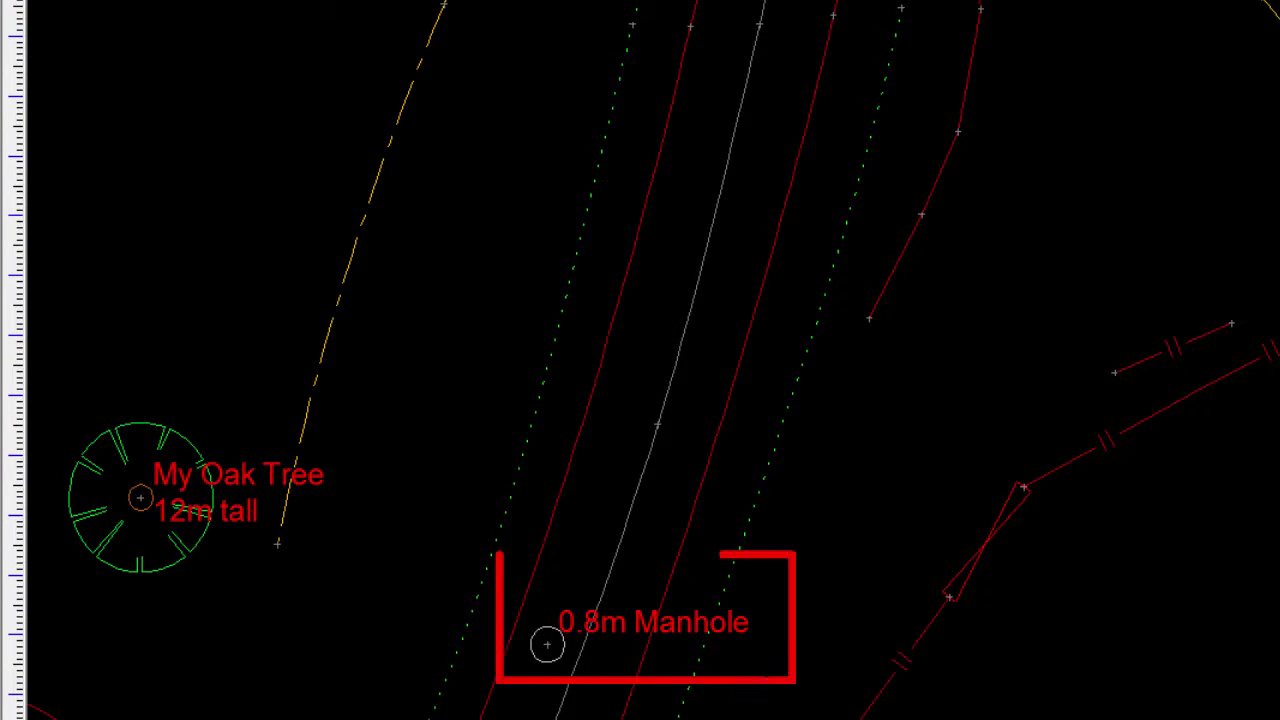
# Rename the manhole point's DIAMETER attribute to D.
pyautogui.doubleClick(545, 645)
pyautogui.click(968, 143)
pyautogui.doubleClick(755, 351)
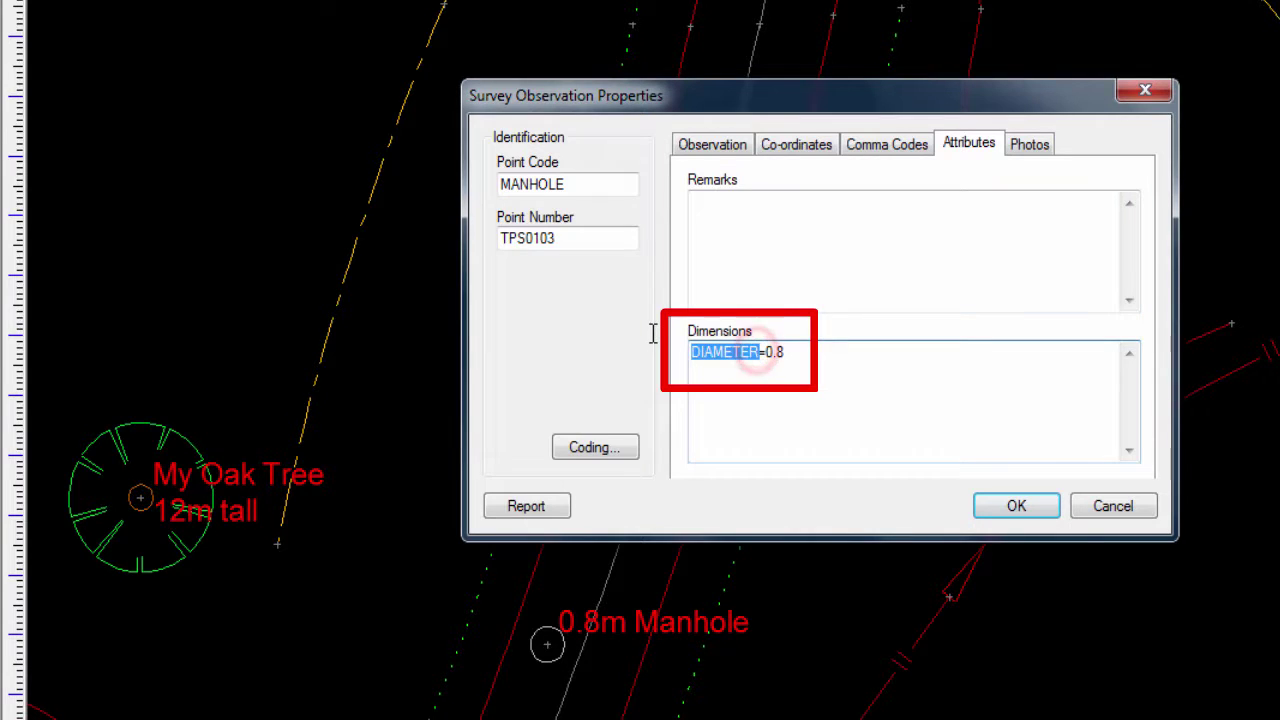
pyautogui.write('D')
# Change the MANHOLE code's label text from %DIAMETER% to %D% so it reads %D%m Manhole.
pyautogui.click(609, 452)
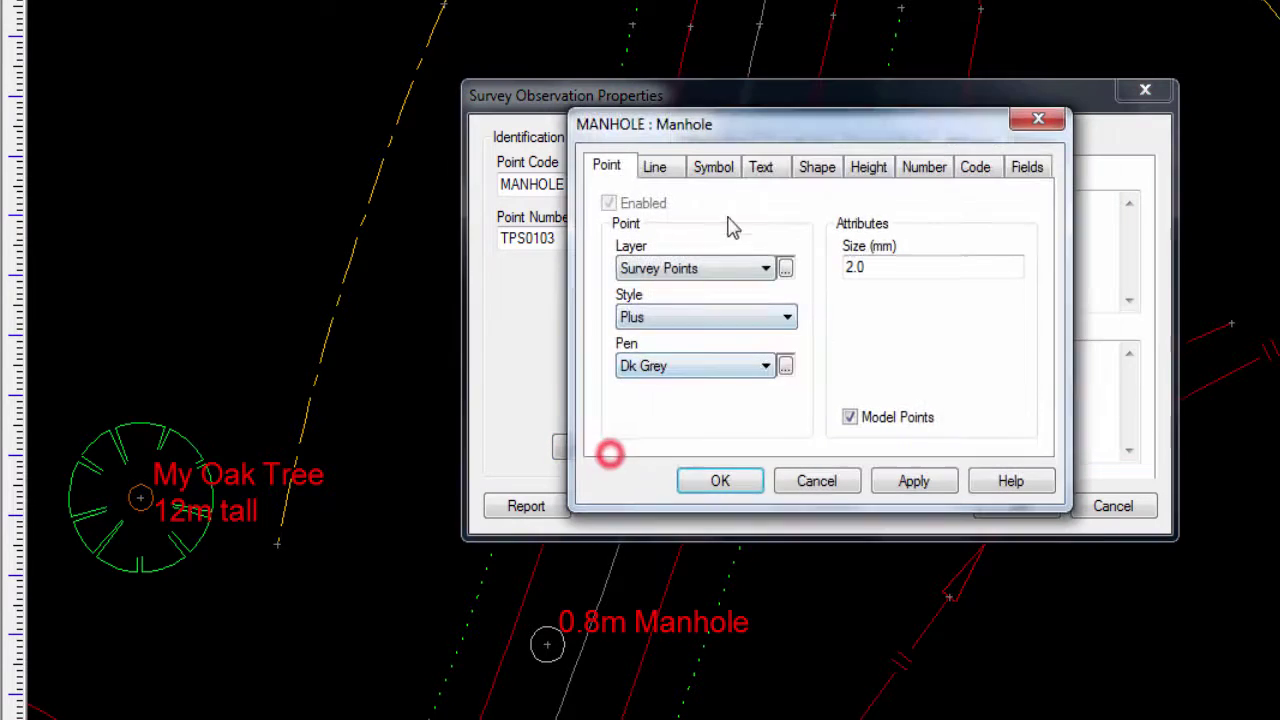
pyautogui.click(760, 167)
pyautogui.moveTo(703, 413); pyautogui.dragTo(635, 410)
pyautogui.write('D%m Manhole')
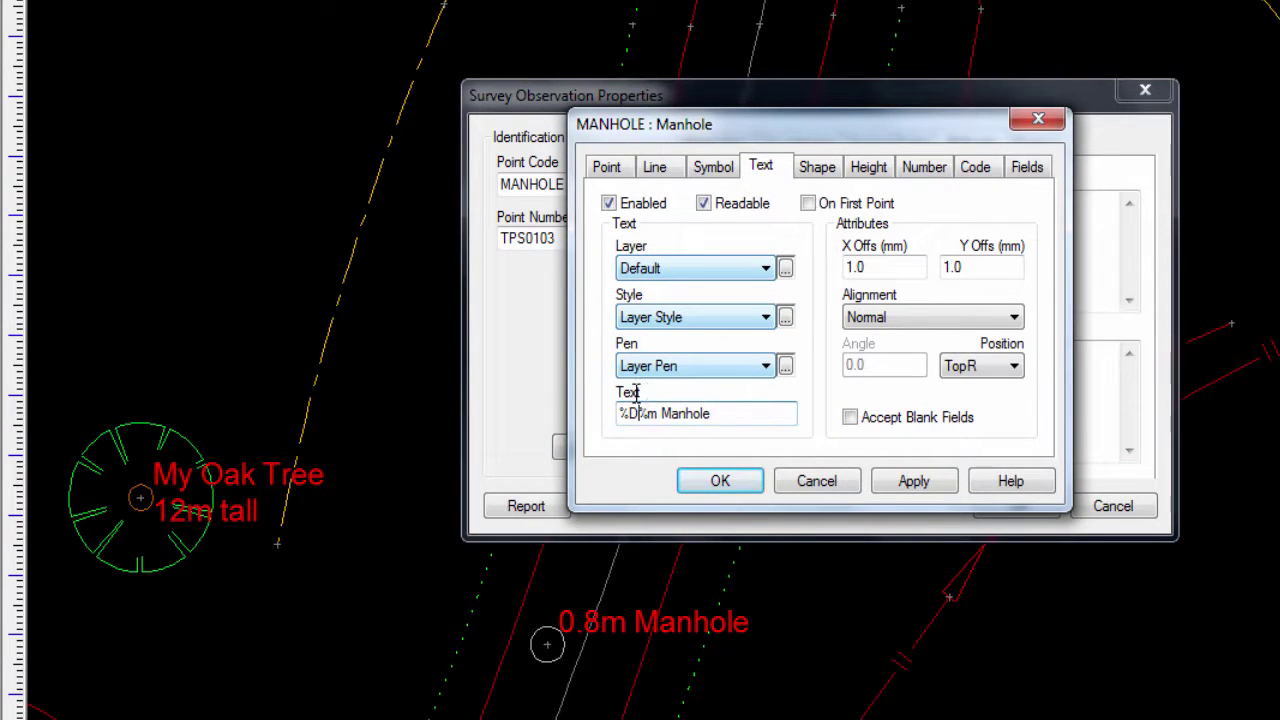
pyautogui.click(716, 481)
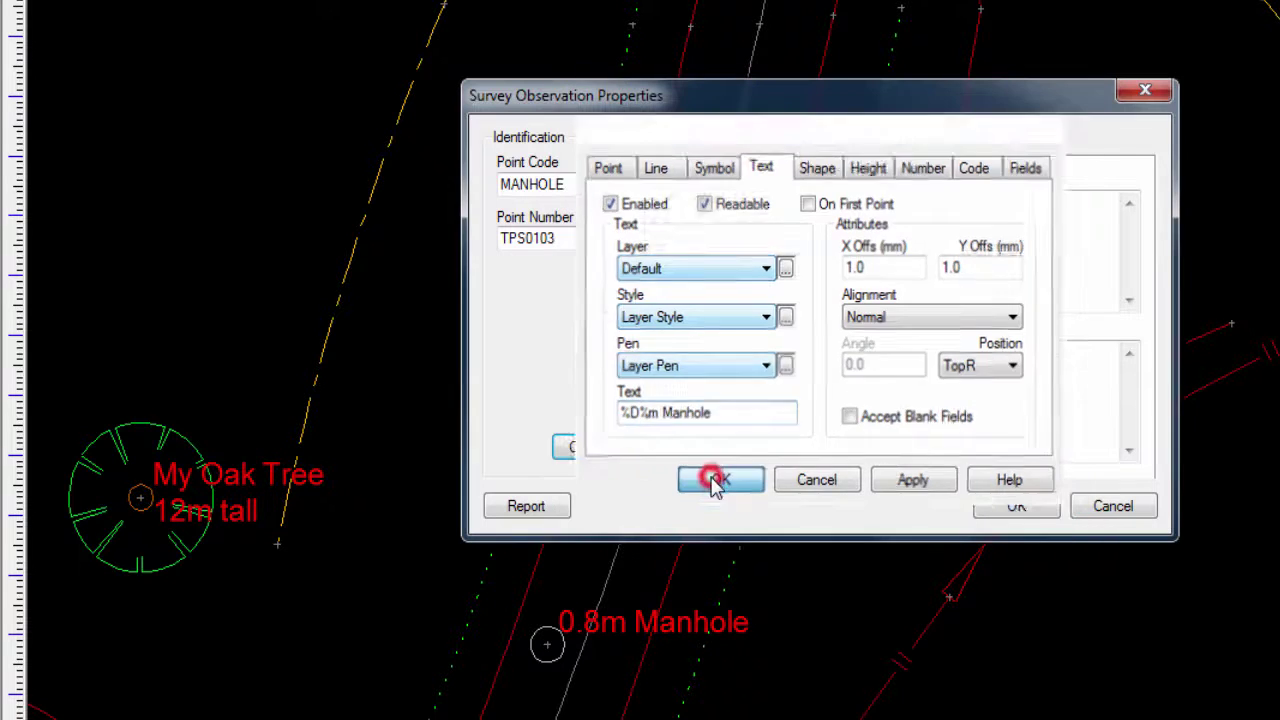
pyautogui.click(1018, 510)
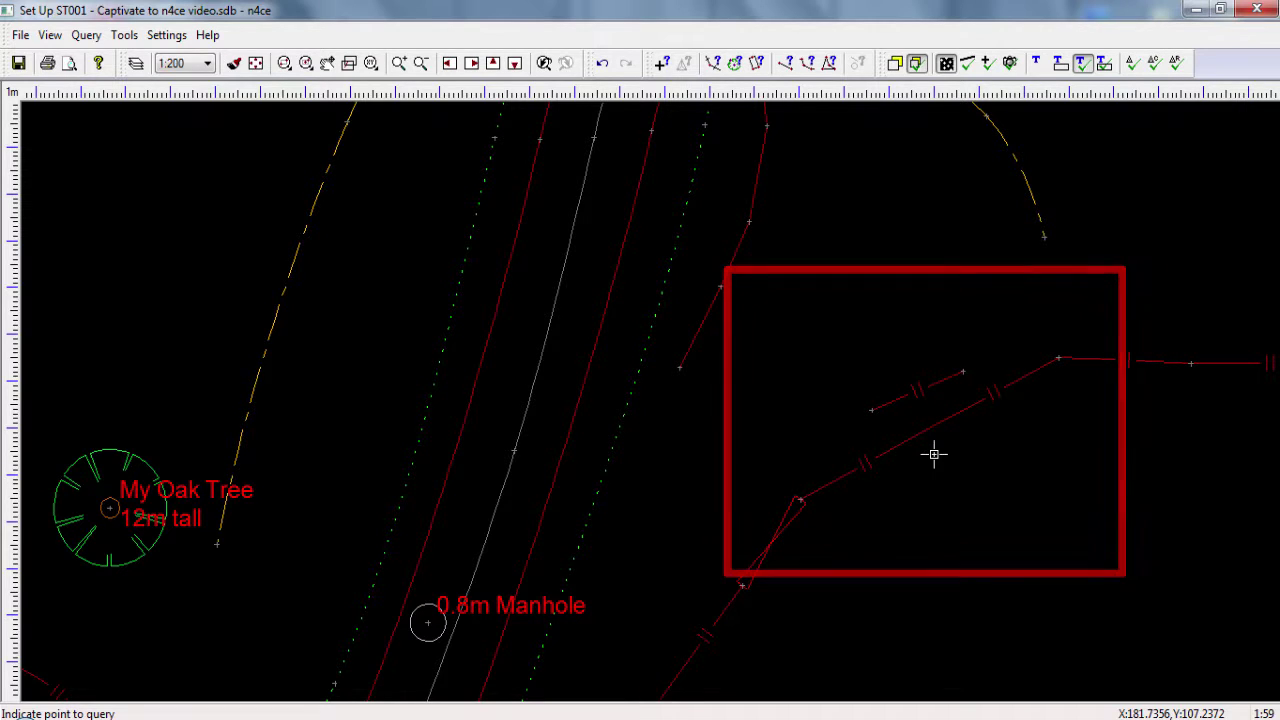
# In the observations table, change rows 12 and 13's FENCE codes to FENCE_002,C.
pyautogui.click(1195, 10)
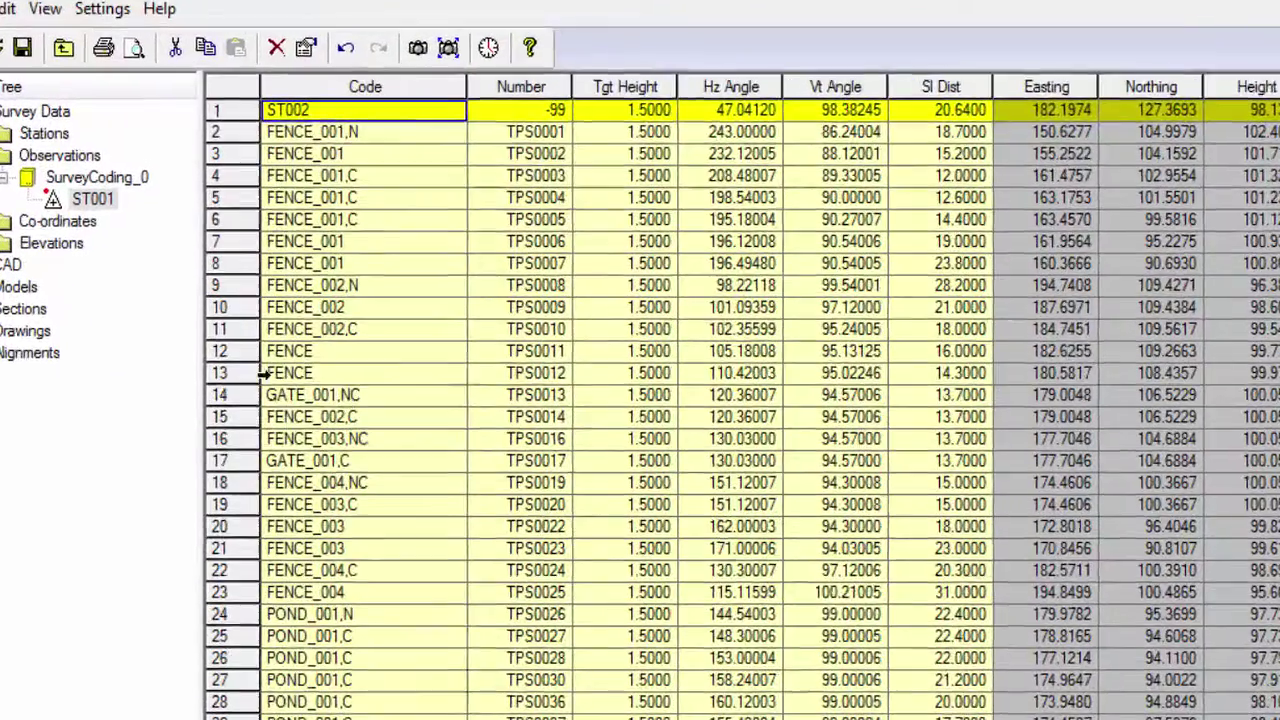
pyautogui.doubleClick(289, 278)
pyautogui.click(319, 278)
pyautogui.write('_002')
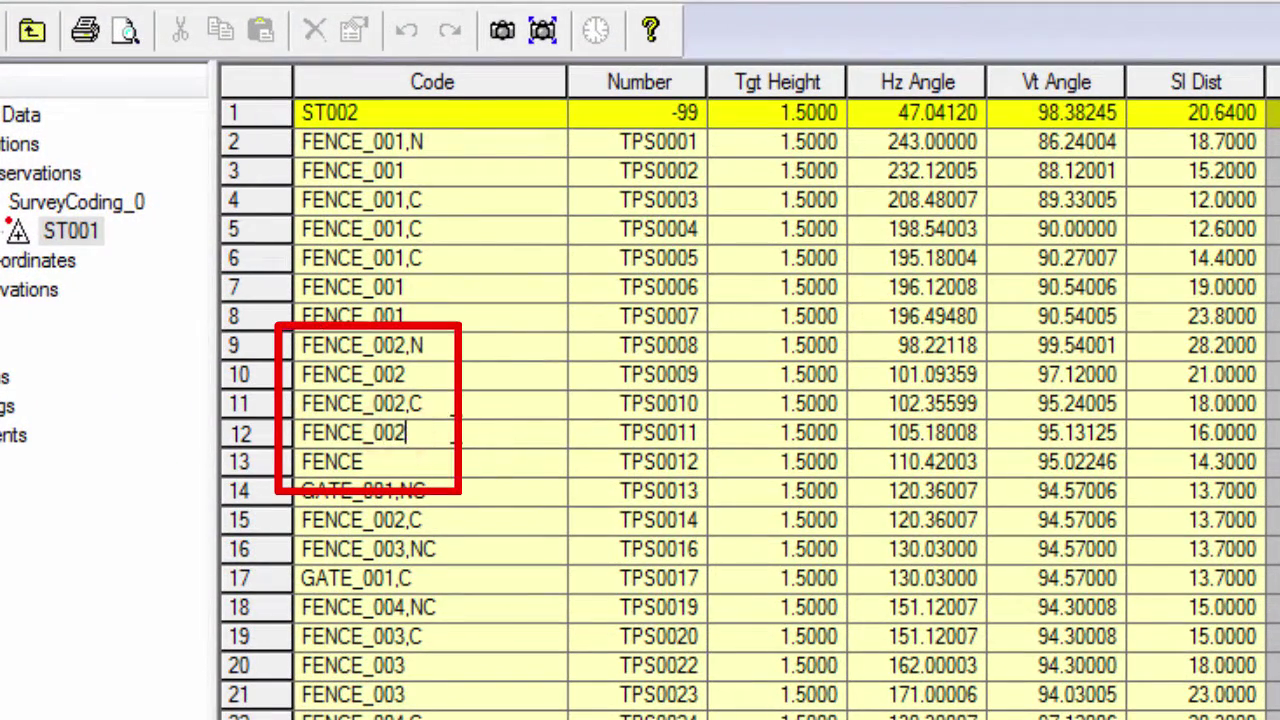
pyautogui.doubleClick(447, 466)
pyautogui.click(447, 466)
pyautogui.write('_002')
pyautogui.click(466, 440)
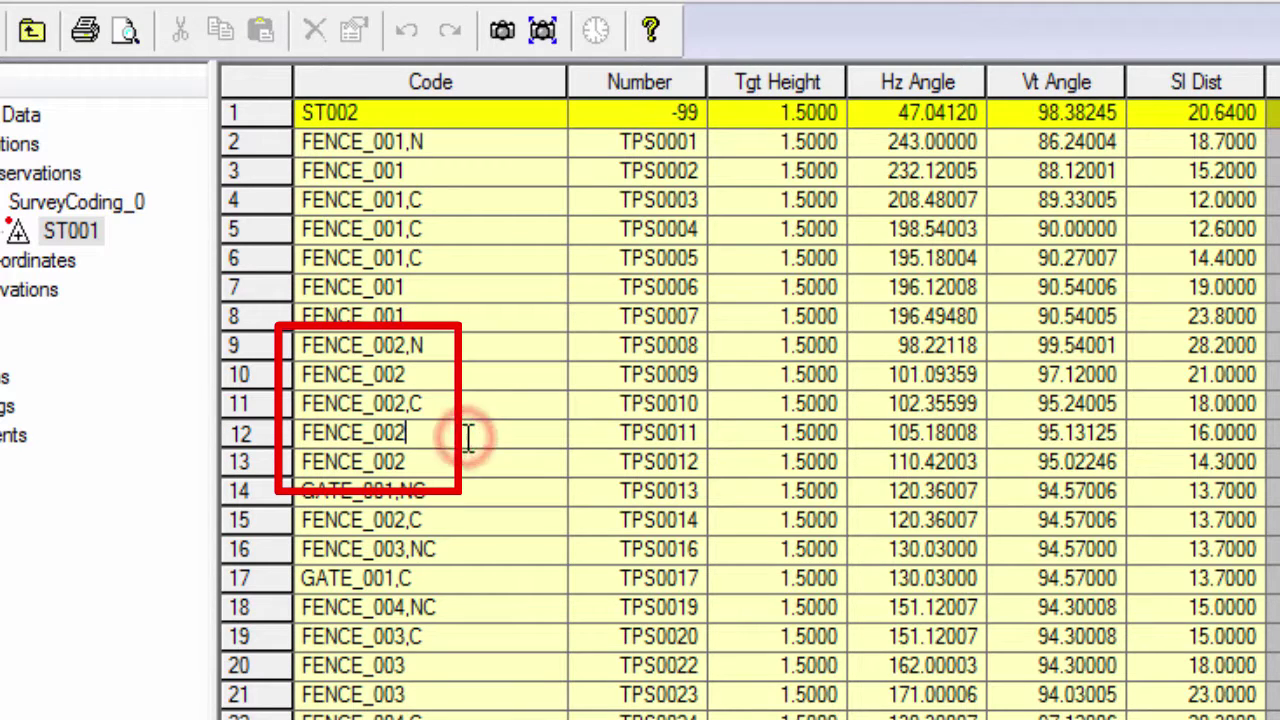
pyautogui.write(',C')
pyautogui.click(450, 466)
pyautogui.click(448, 467)
pyautogui.write(',C')
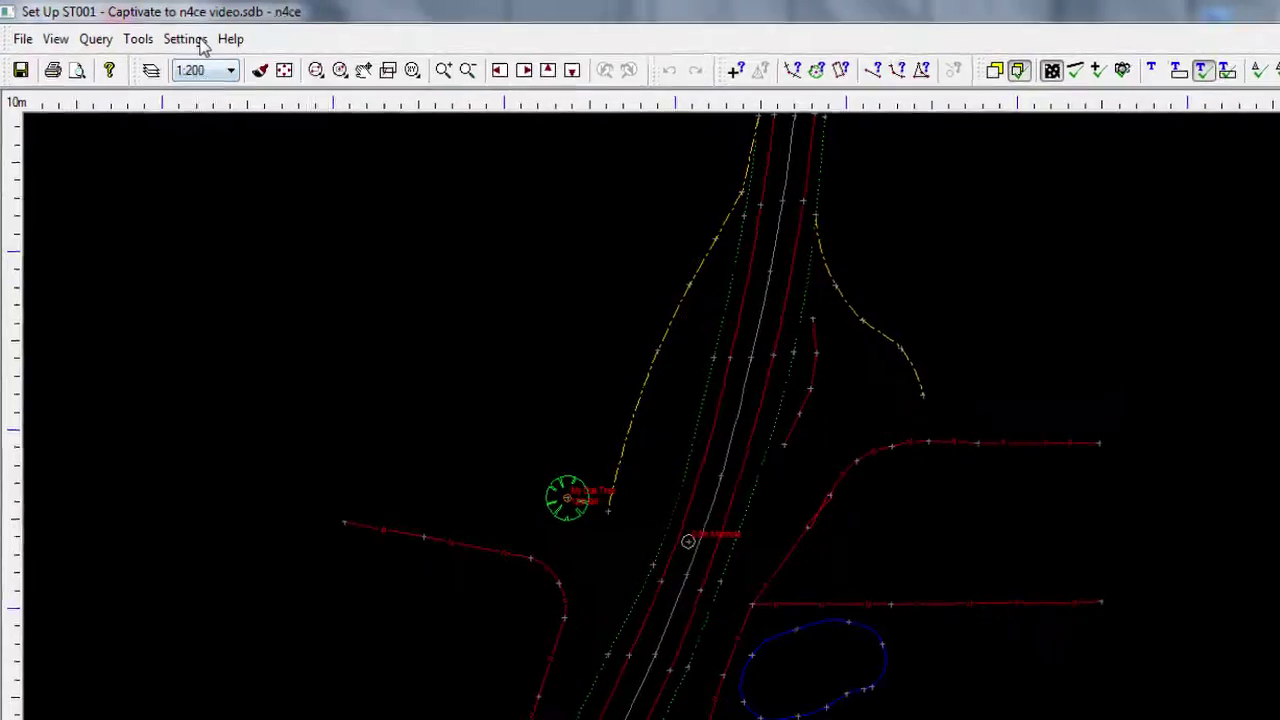
# Open Settings > Display > Codes and list the Survey Code Prefixes export formats.
pyautogui.click(200, 43)
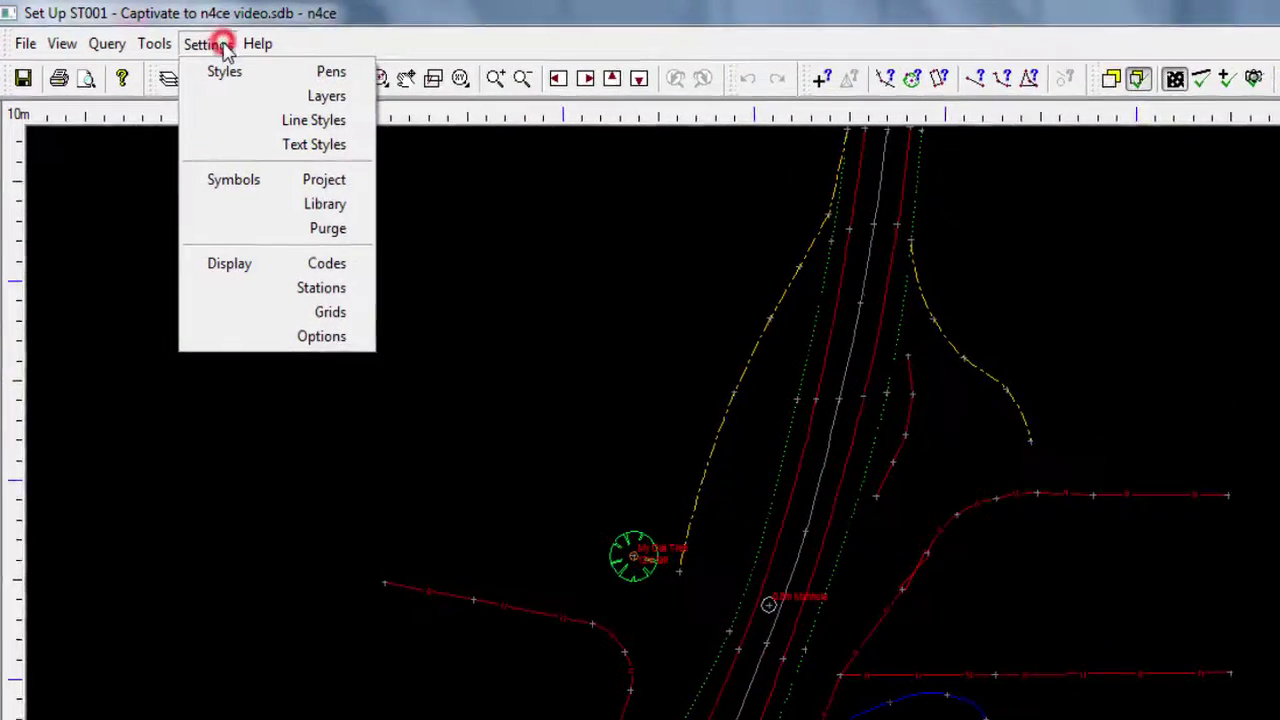
pyautogui.click(254, 236)
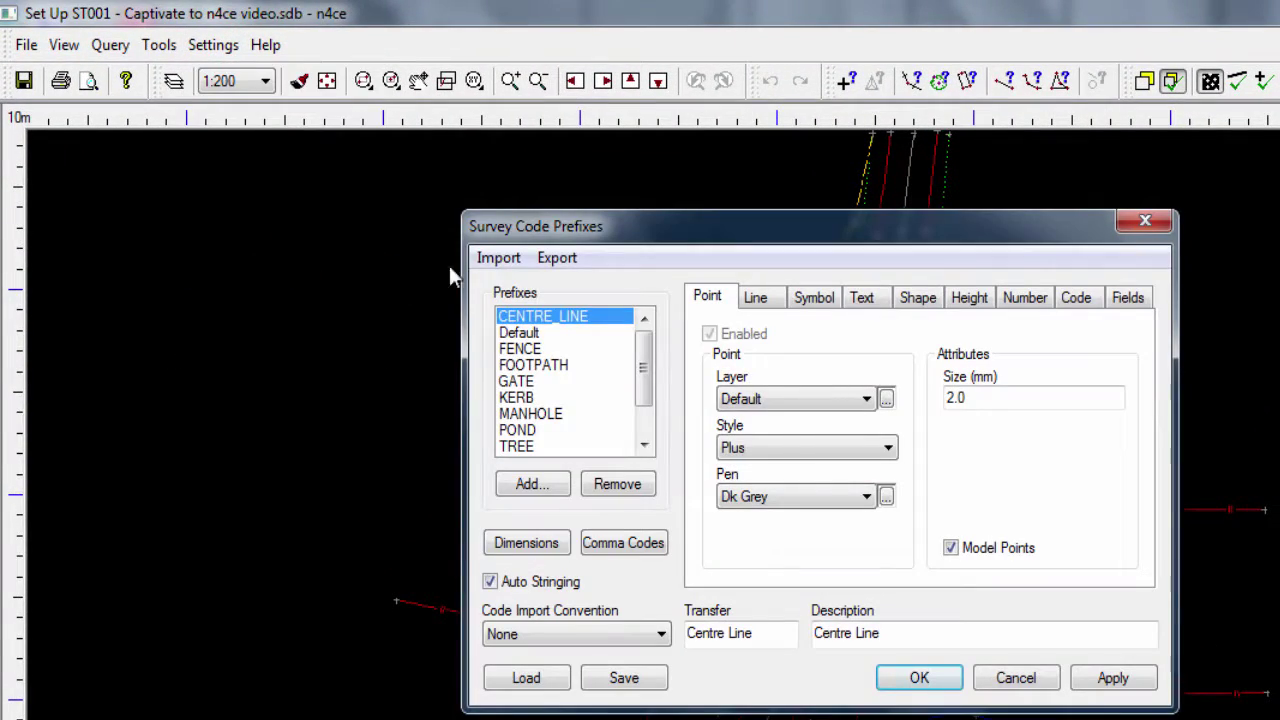
pyautogui.click(557, 257)
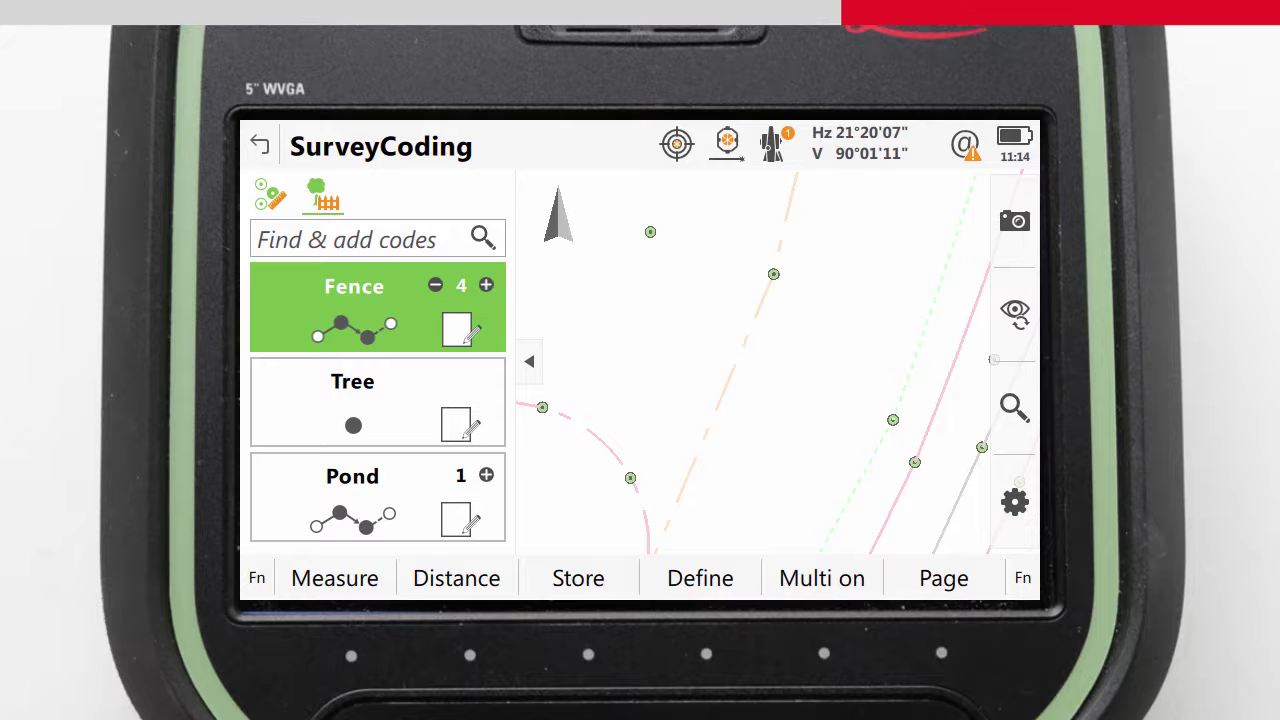
# Bring up Captivate's Select Free Code list from the My TS Favourites panel.
pyautogui.click(1028, 146)
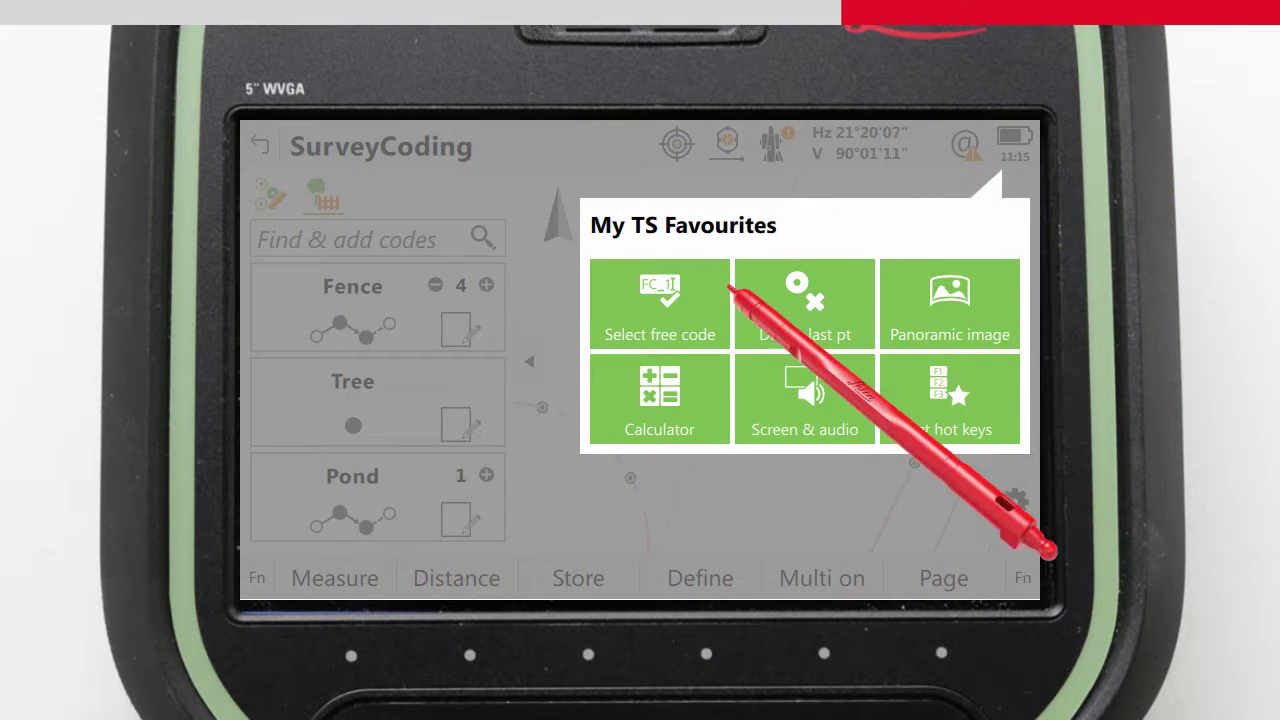
pyautogui.click(718, 290)
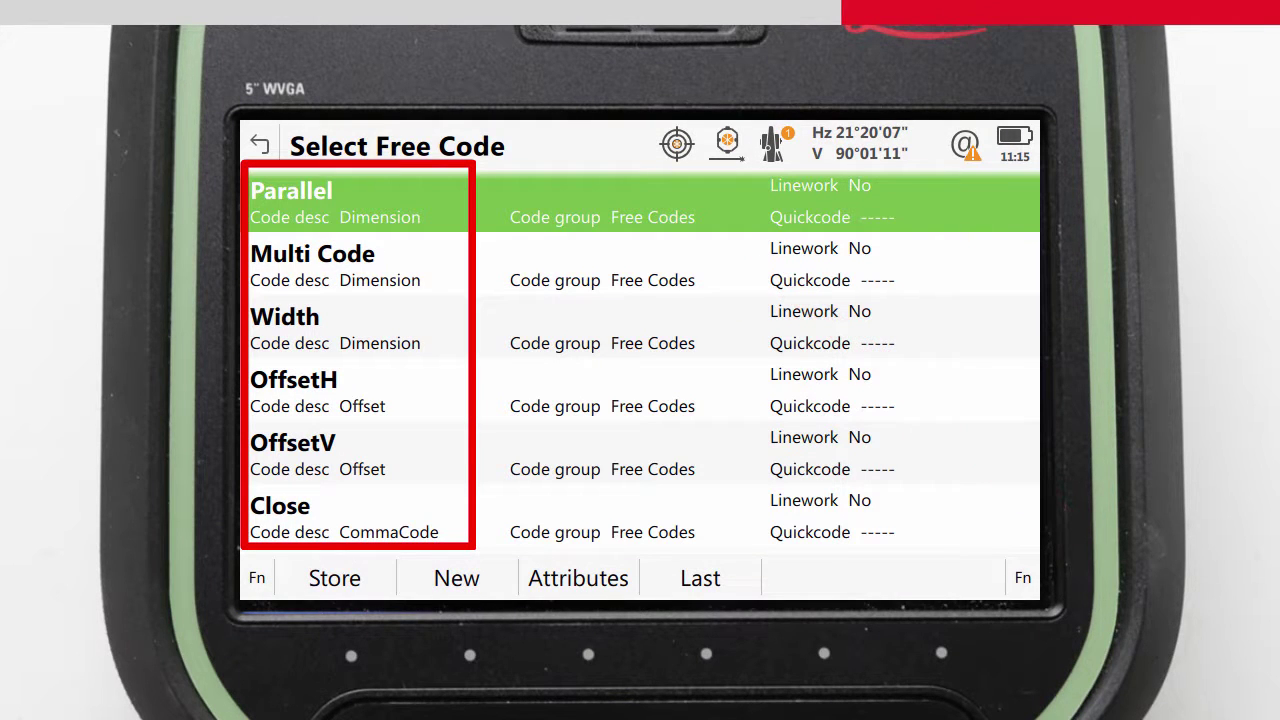